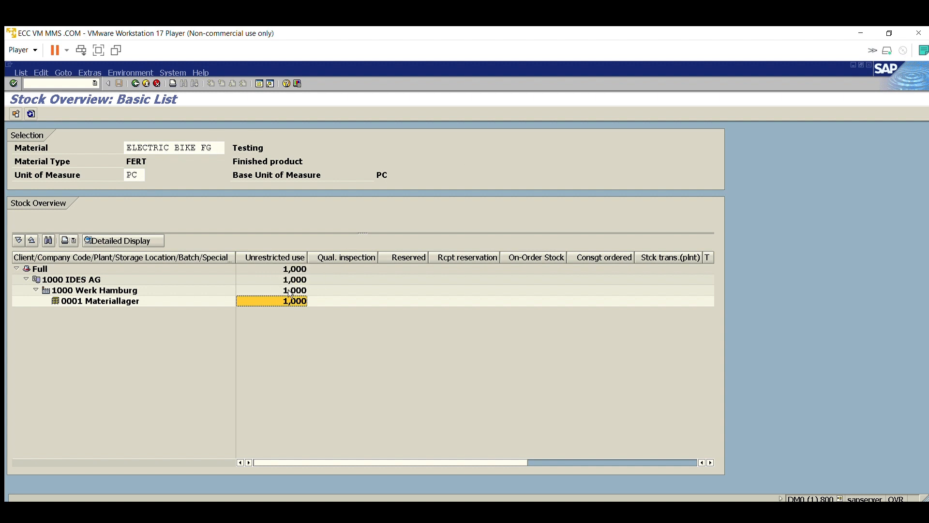
pyautogui.click(86, 299)
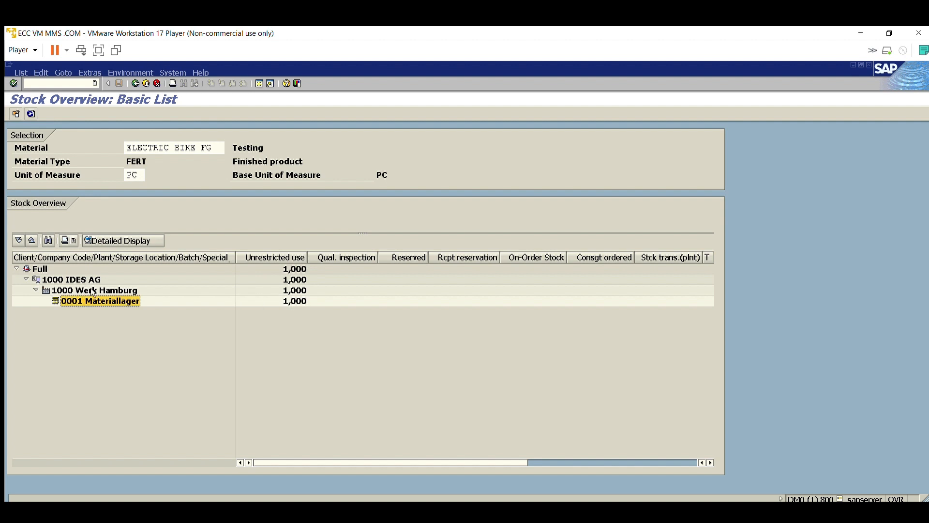
pyautogui.click(293, 300)
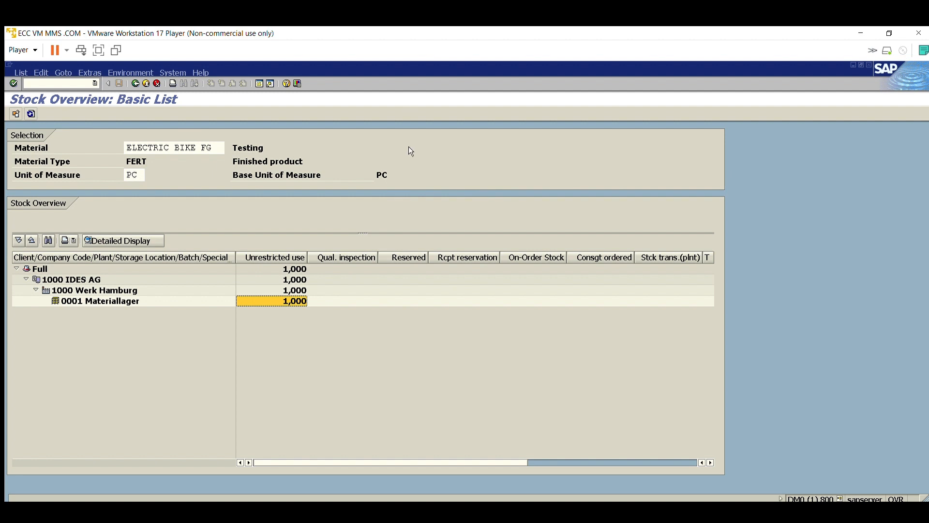
# Open a new session from the stock overview and start transaction VA01.
pyautogui.click(260, 80)
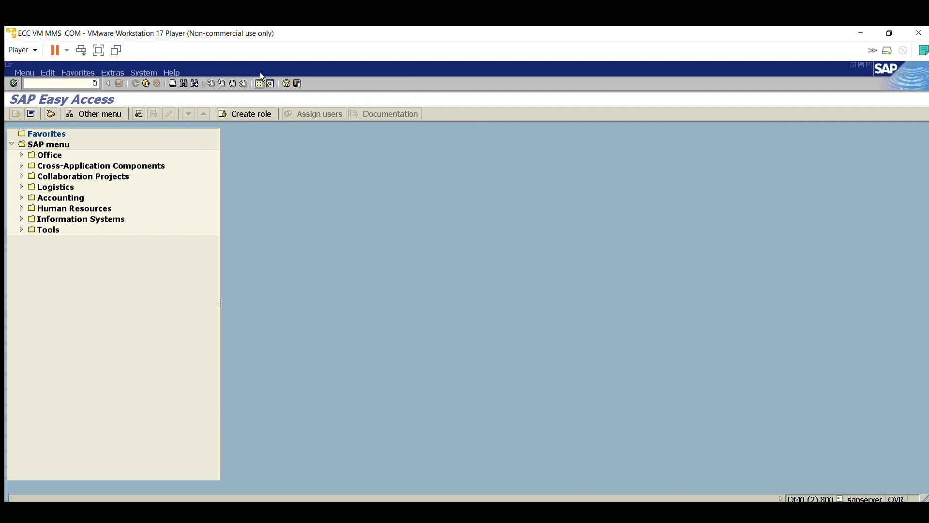
pyautogui.write('va01')
pyautogui.press('Return')
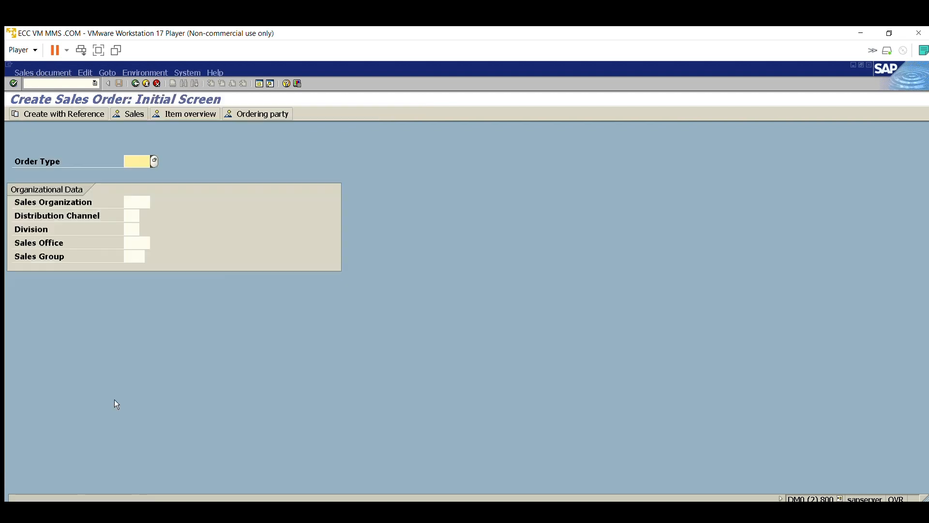
# Choose order type OR (Standard Order) from the sales document types and continue to the order overview.
pyautogui.click(155, 161)
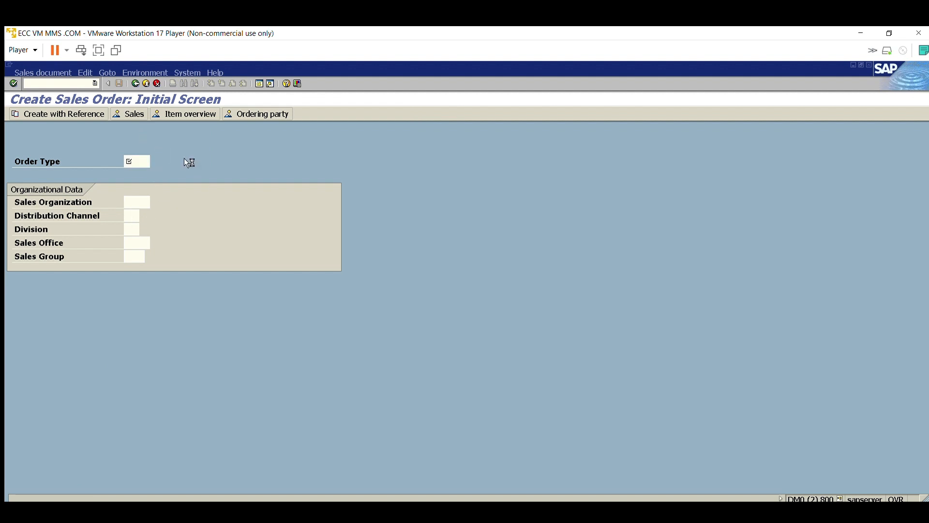
pyautogui.moveTo(159, 126); pyautogui.dragTo(387, 131)
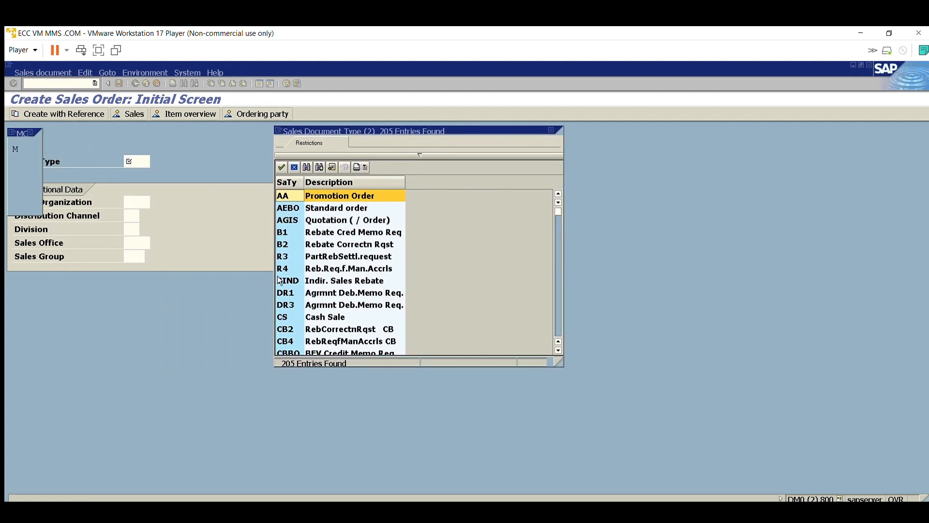
pyautogui.scroll(-4, 289, 268)
pyautogui.scroll(-10, 290, 266)
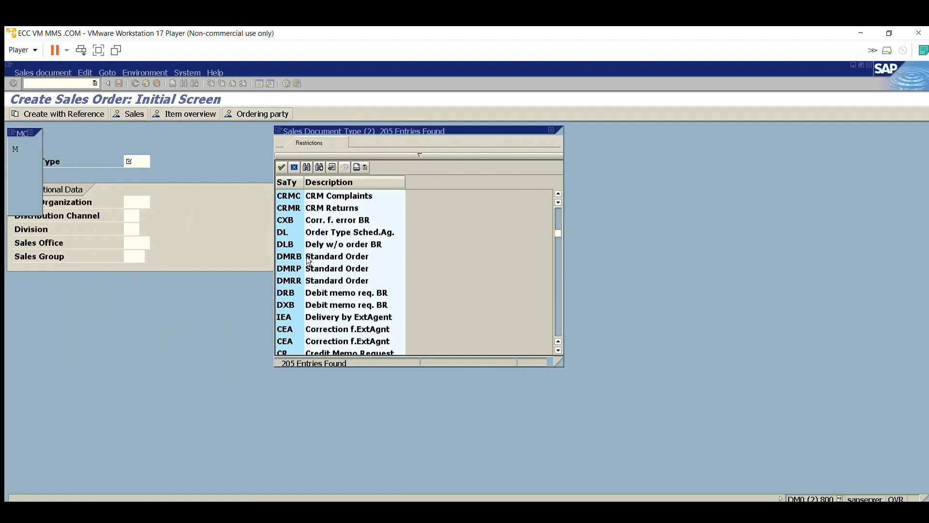
pyautogui.scroll(4, 308, 260)
pyautogui.scroll(-12, 308, 259)
pyautogui.scroll(8, 300, 254)
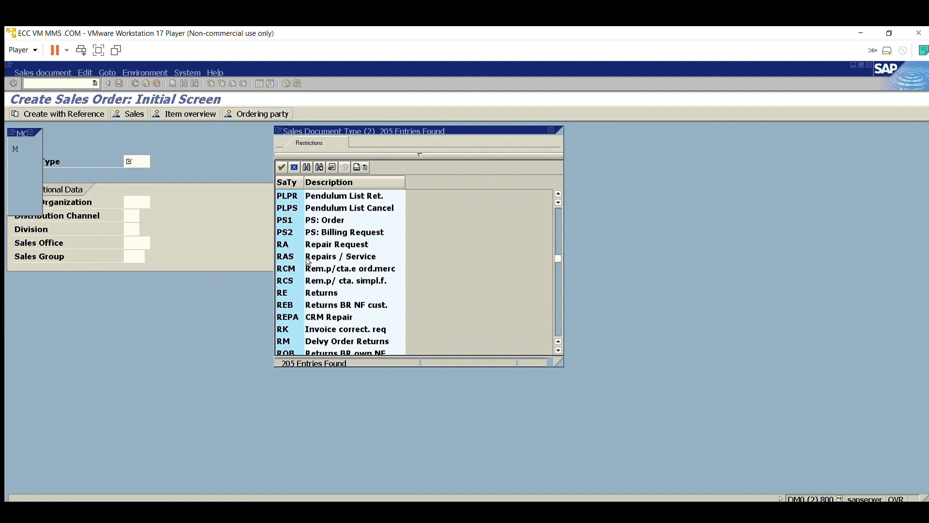
pyautogui.scroll(-7, 297, 250)
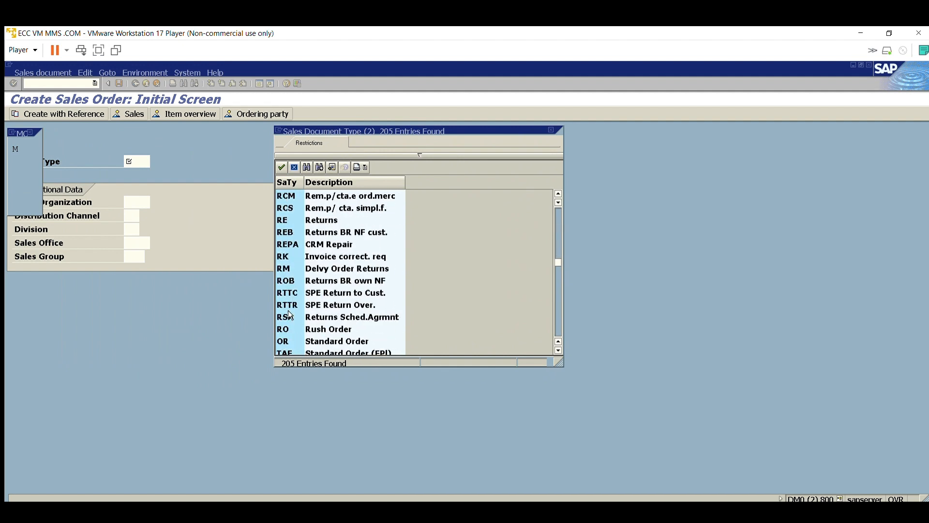
pyautogui.click(290, 304)
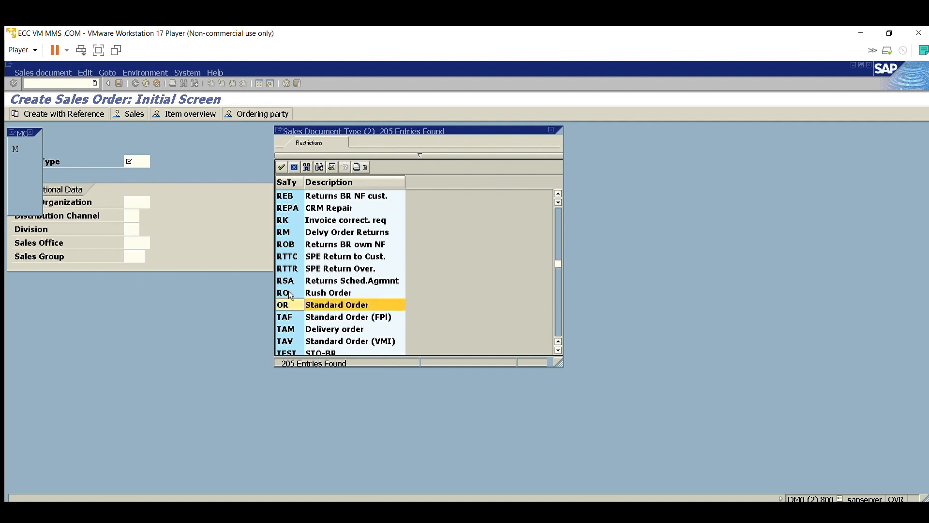
pyautogui.press('Return')
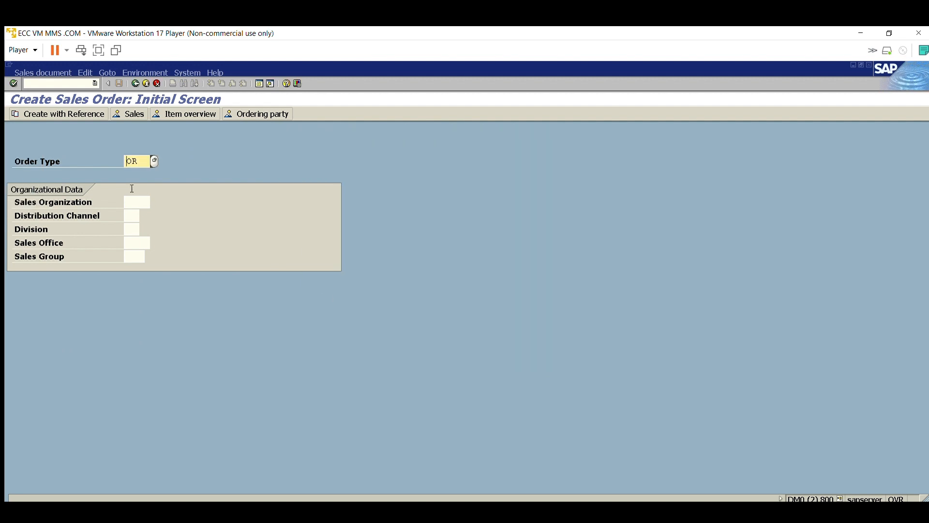
pyautogui.click(151, 201)
pyautogui.press('Return')
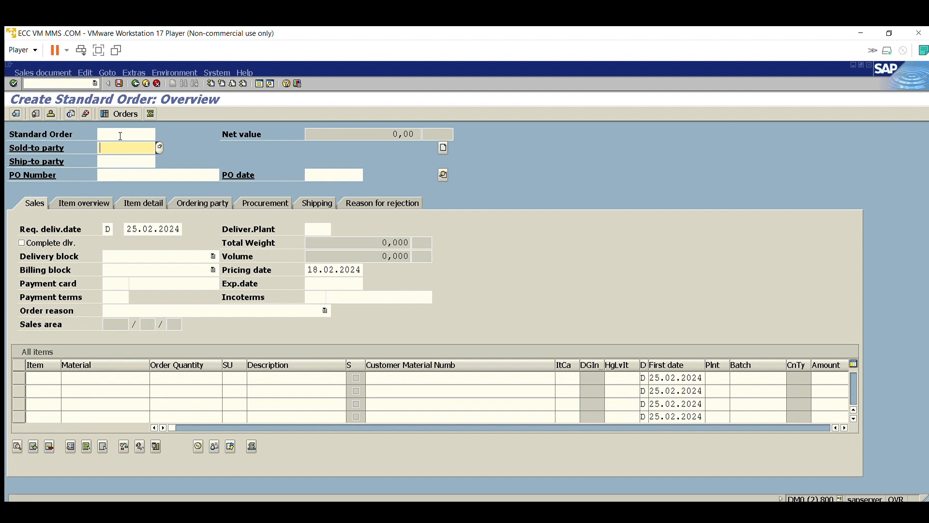
# Enter the customer number as sold-to and ship-to party and choose sales area 1000 / 10 / 00.
pyautogui.write('1000')
pyautogui.press('Tab')
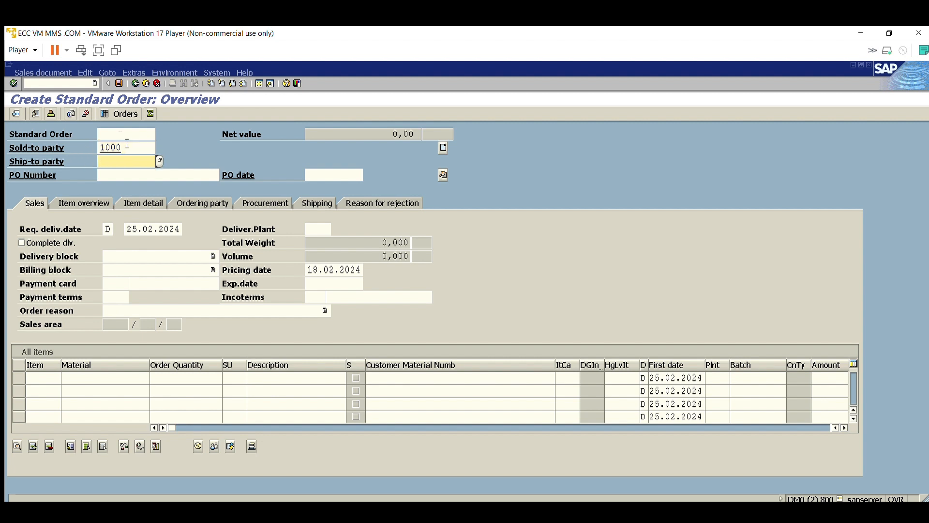
pyautogui.write('1000')
pyautogui.press('Return')
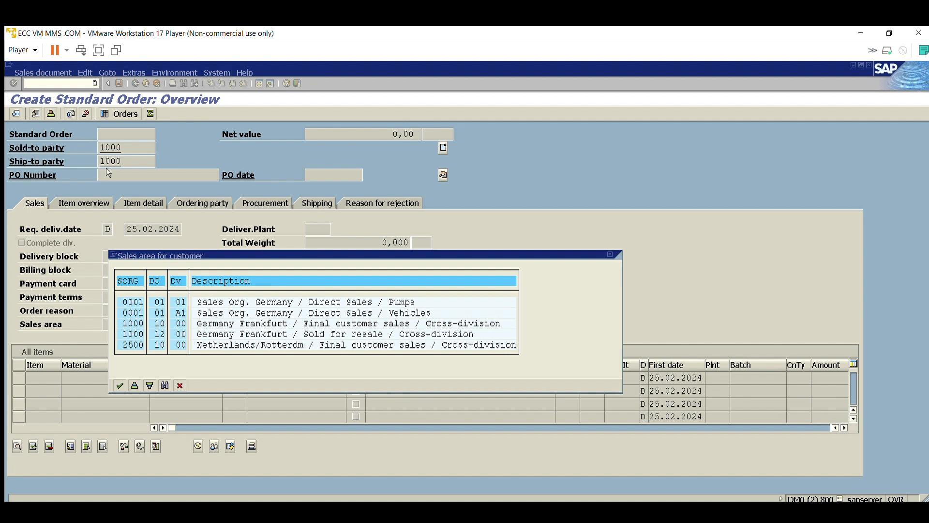
pyautogui.doubleClick(155, 315)
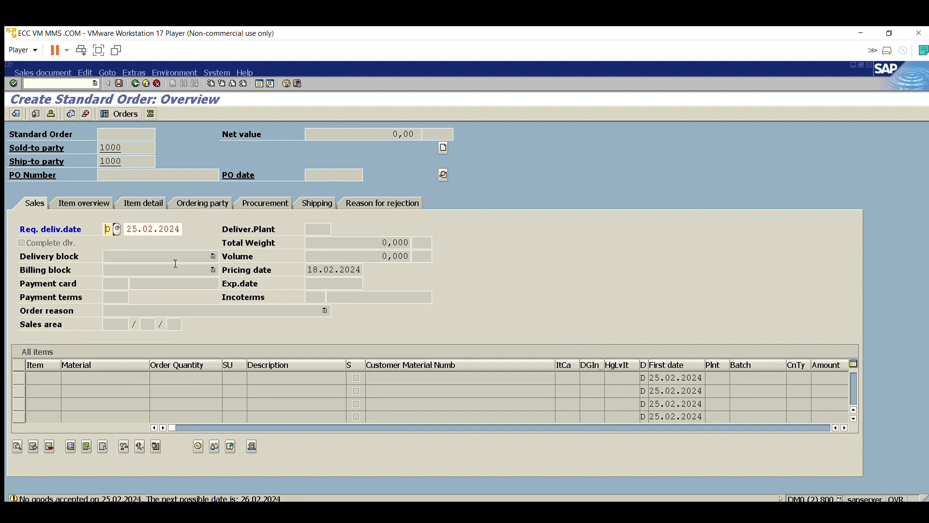
pyautogui.press('Return')
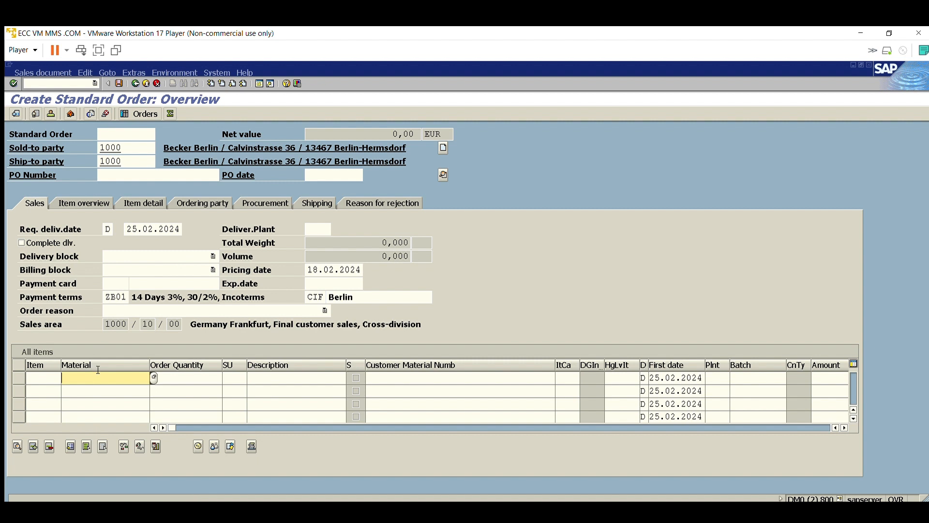
# Try to add an order item for material ELECTRIC BIKE FG with quantity 1 and plant 1000.
pyautogui.write('bi')
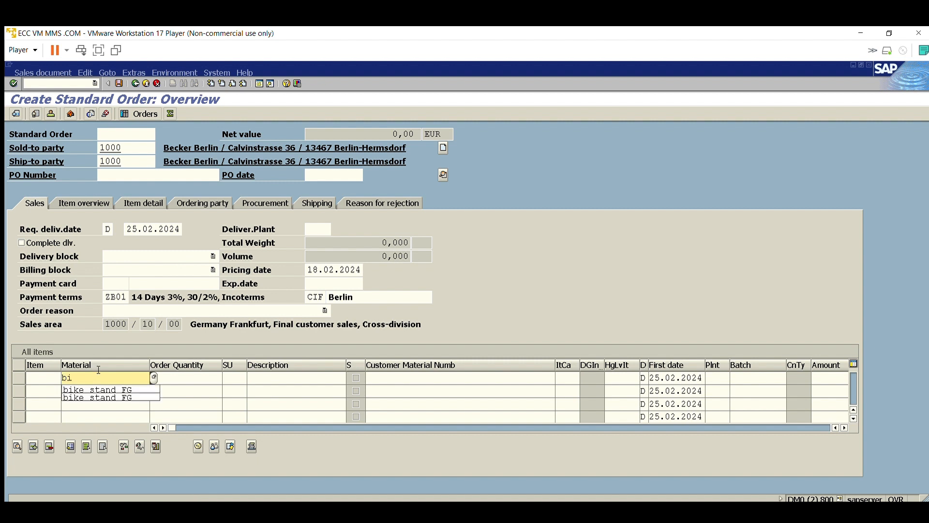
pyautogui.write('ke')
pyautogui.press('BackSpace')
pyautogui.press('BackSpace')
pyautogui.press('BackSpace')
pyautogui.press('BackSpace')
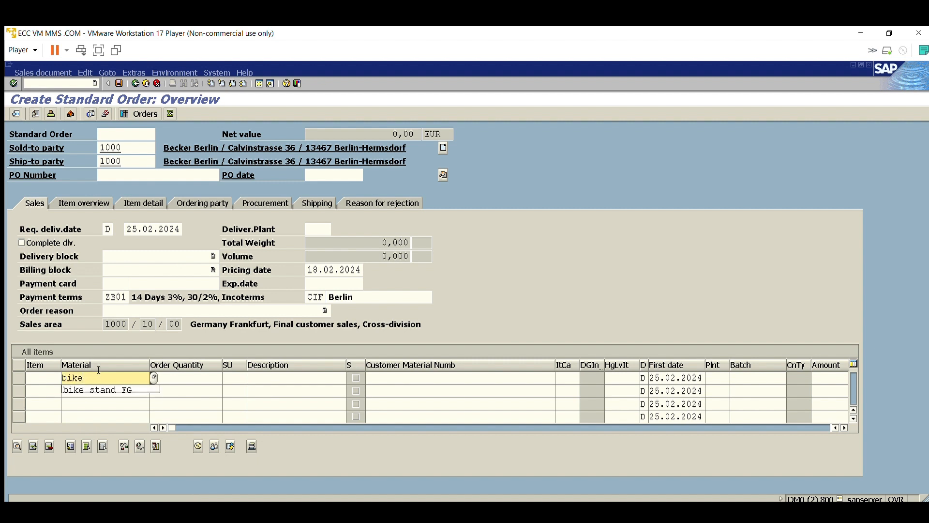
pyautogui.write('electric b')
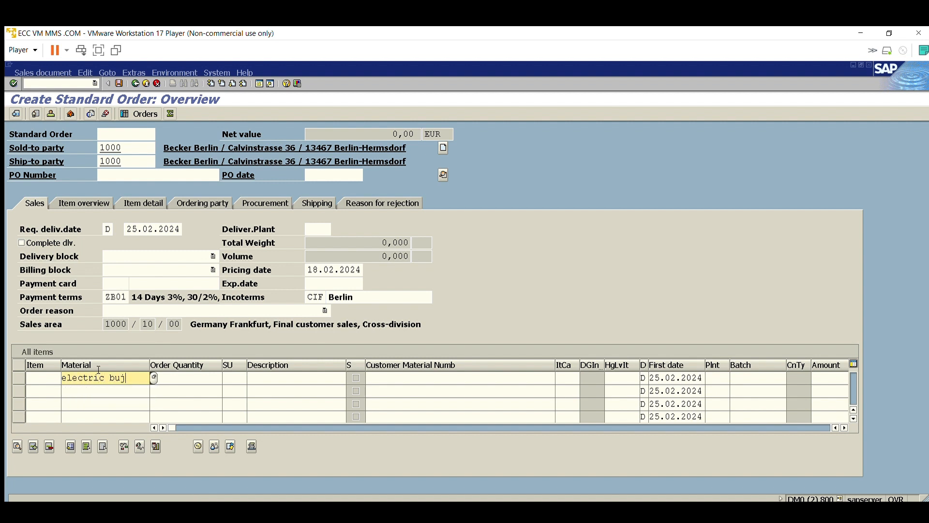
pyautogui.write('ike FG')
pyautogui.press('Tab')
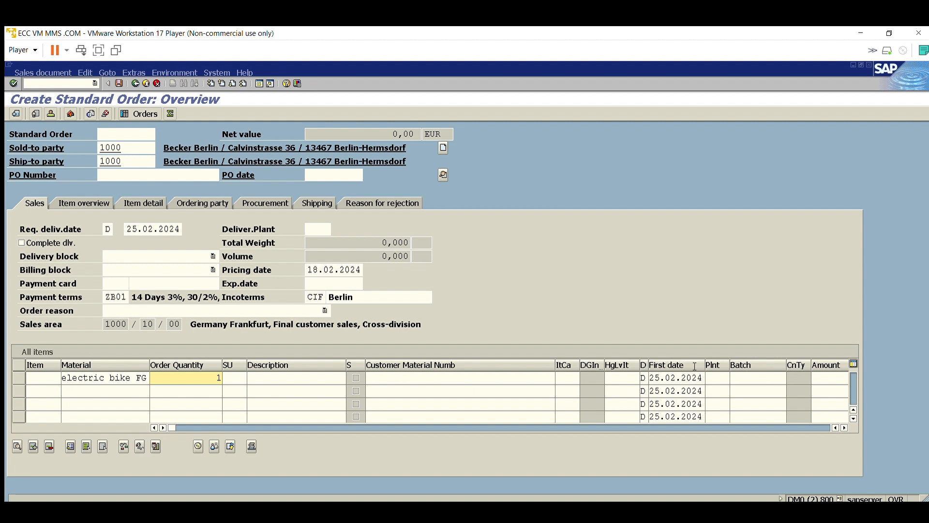
pyautogui.click(710, 378)
pyautogui.write('1000')
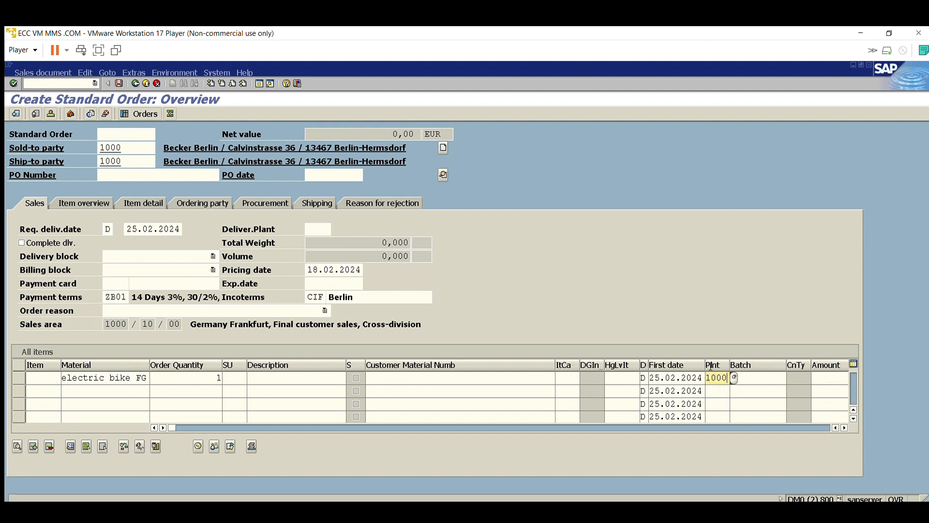
pyautogui.press('Return')
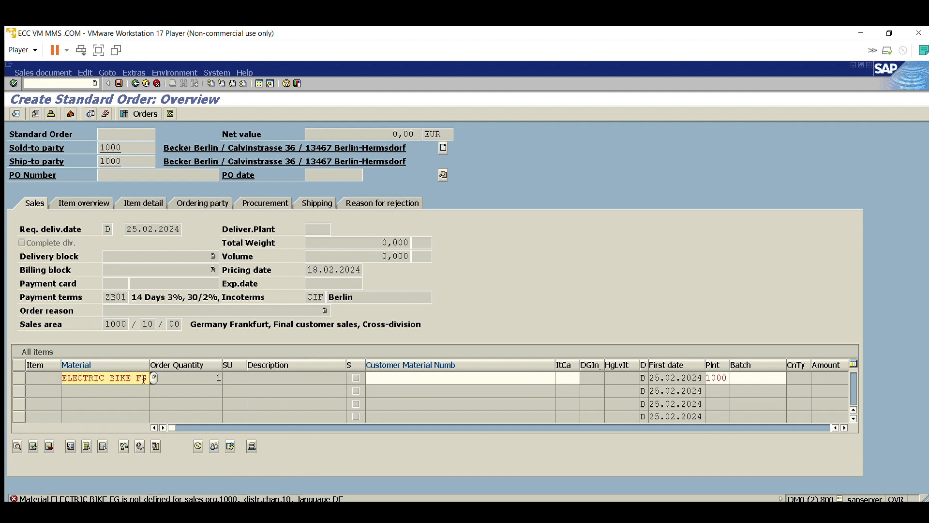
# Start Change Material in a new session and open the Basic Data 1 view of ELECTRIC BIKE FG.
pyautogui.moveTo(143, 377); pyautogui.dragTo(83, 378)
pyautogui.click(90, 380)
pyautogui.click(259, 83)
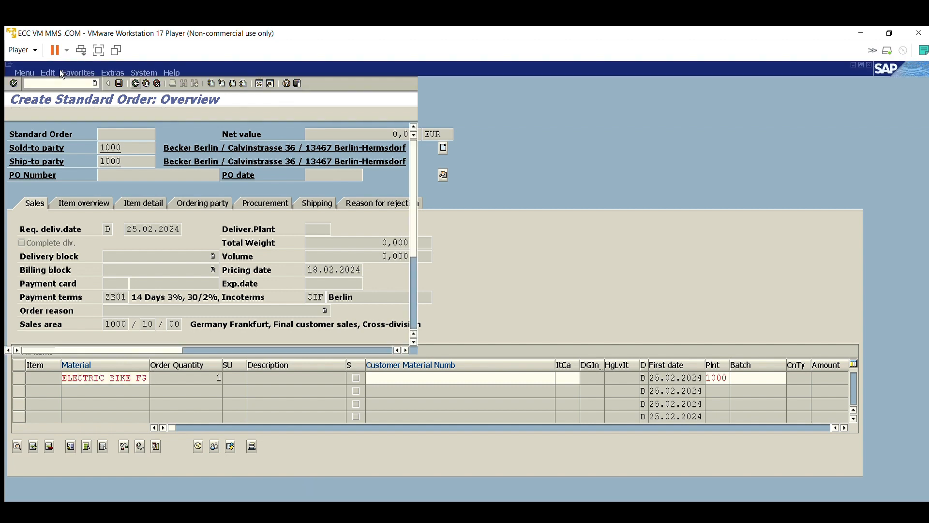
pyautogui.write('mm0')
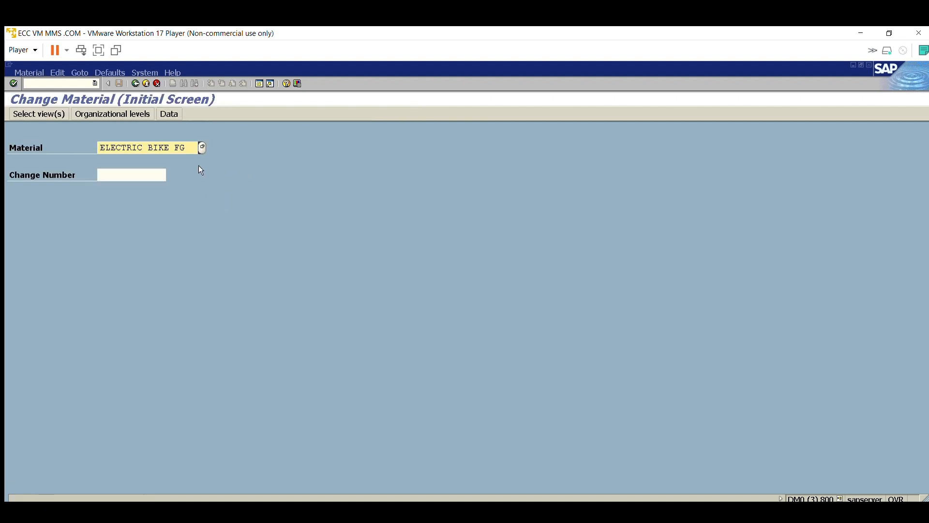
pyautogui.press('Return')
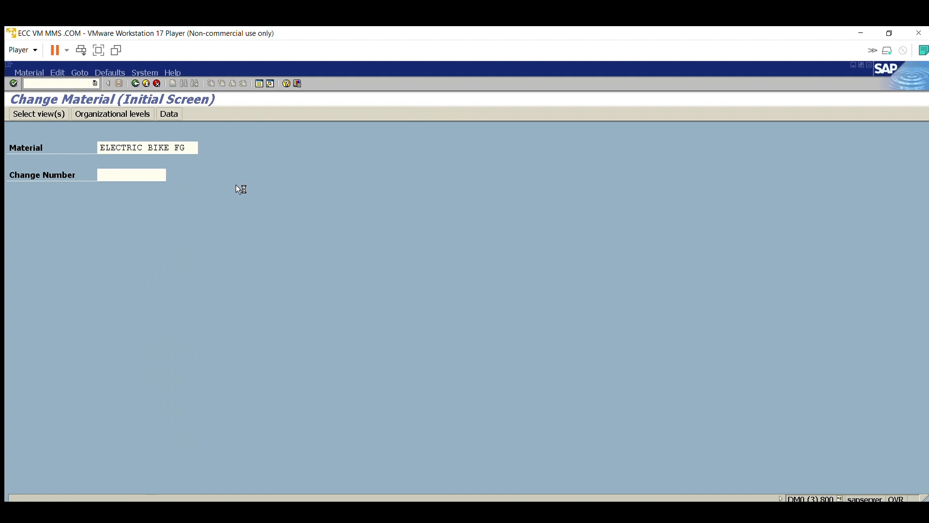
pyautogui.click(228, 177)
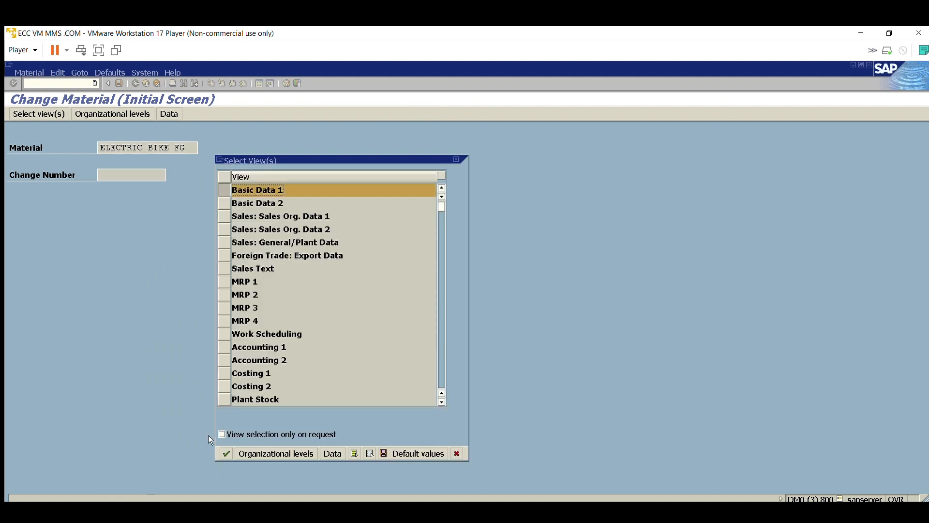
pyautogui.click(226, 453)
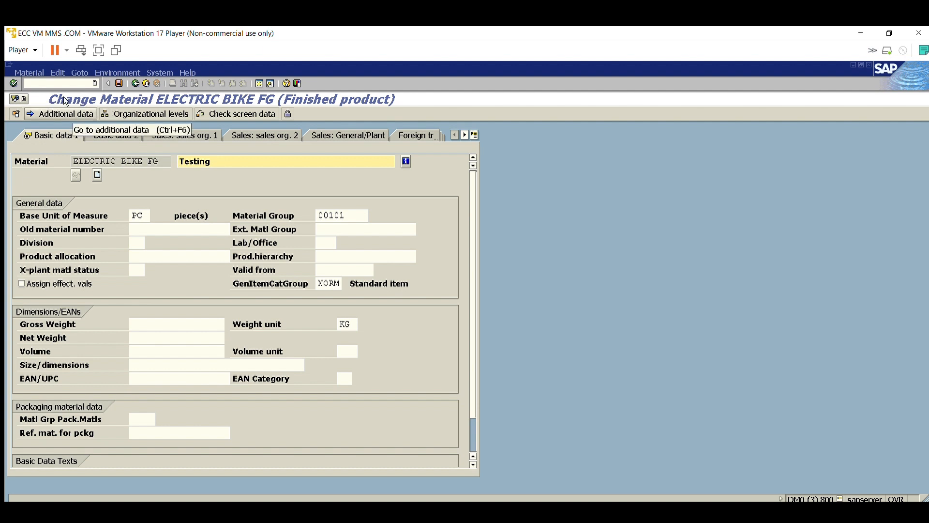
# Add a material description in language DE reading "Testing FG" in the additional data and save the material.
pyautogui.click(61, 114)
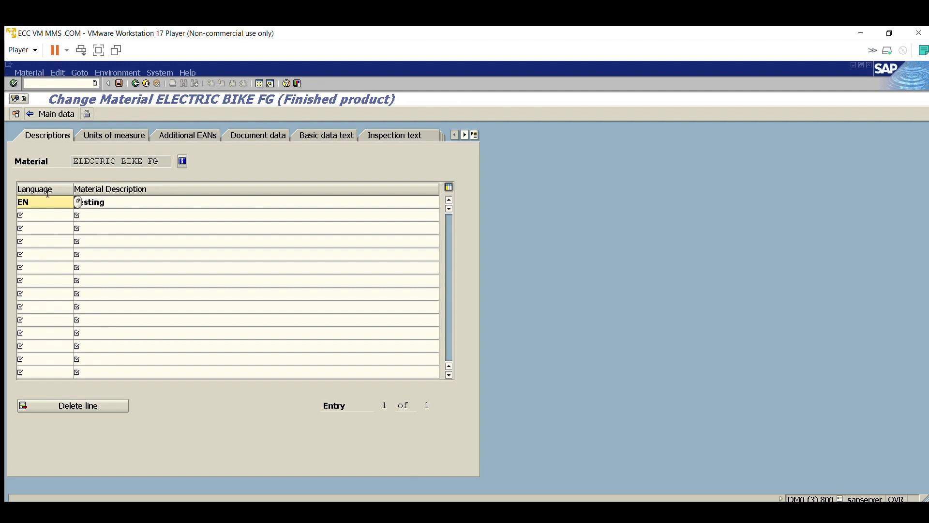
pyautogui.press('Down')
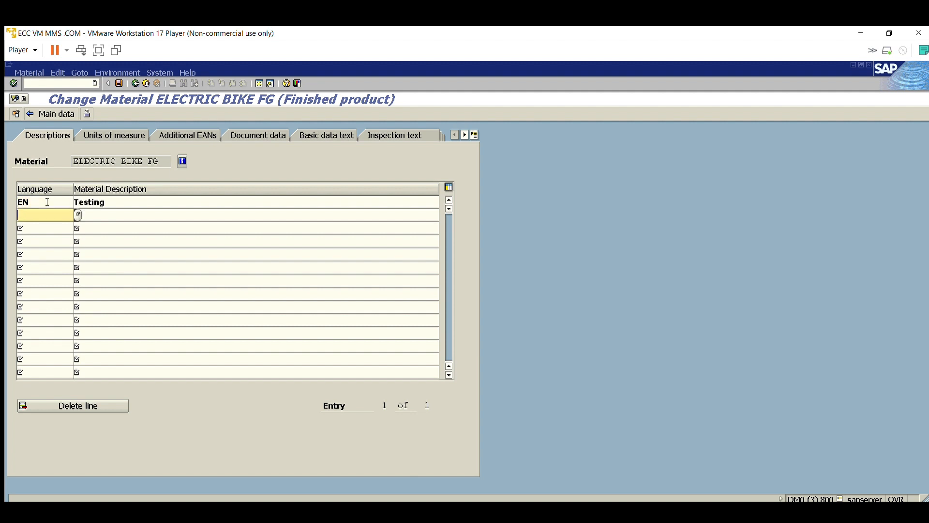
pyautogui.write('DE')
pyautogui.press('Tab')
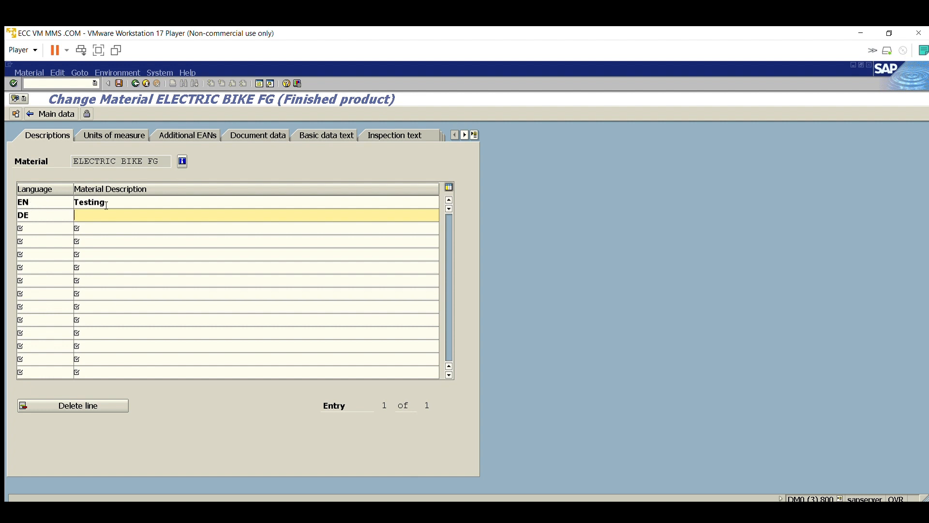
pyautogui.write('Testing FG')
pyautogui.click(116, 72)
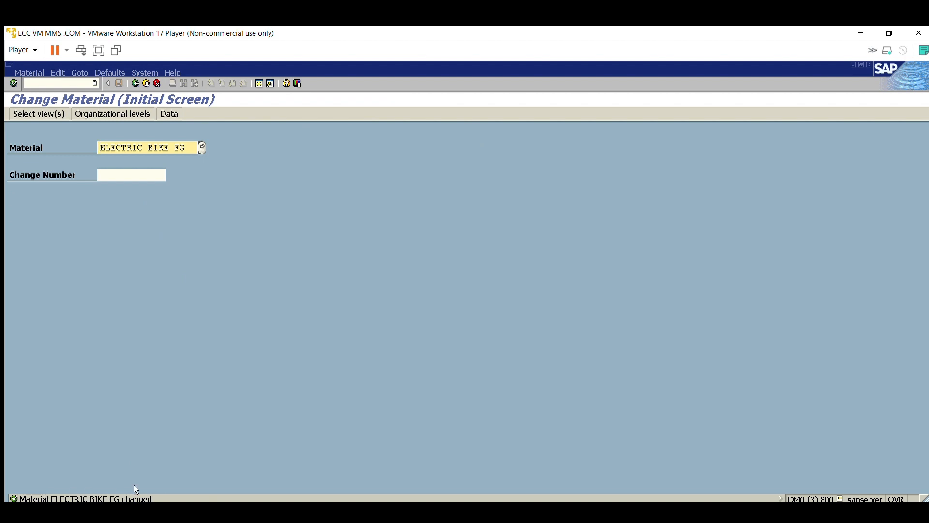
# Return to the standard order session, exit the order without saving and restart transaction VA01.
pyautogui.click(355, 499)
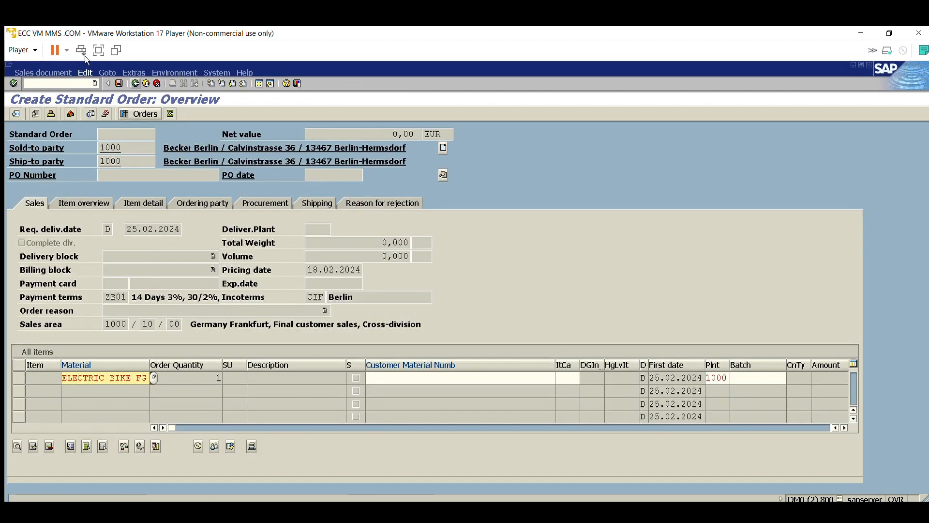
pyautogui.click(145, 84)
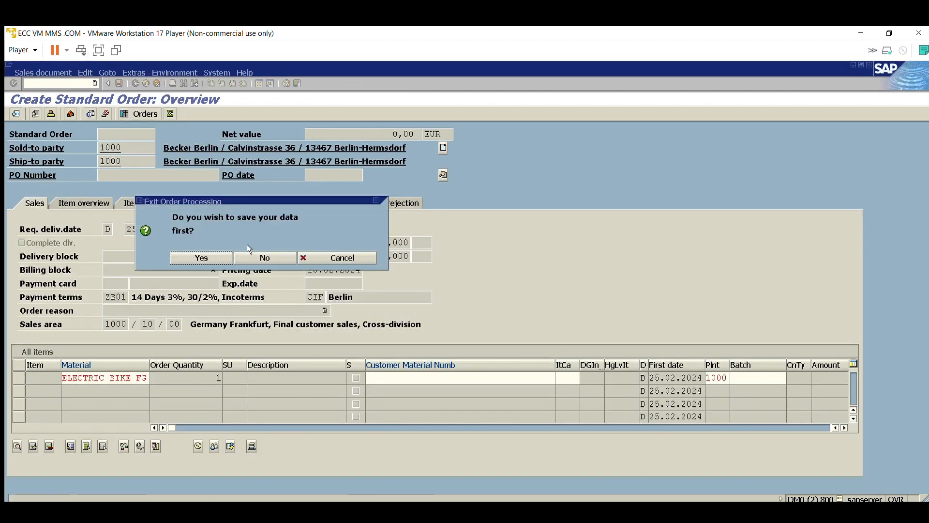
pyautogui.click(256, 257)
pyautogui.write('va0')
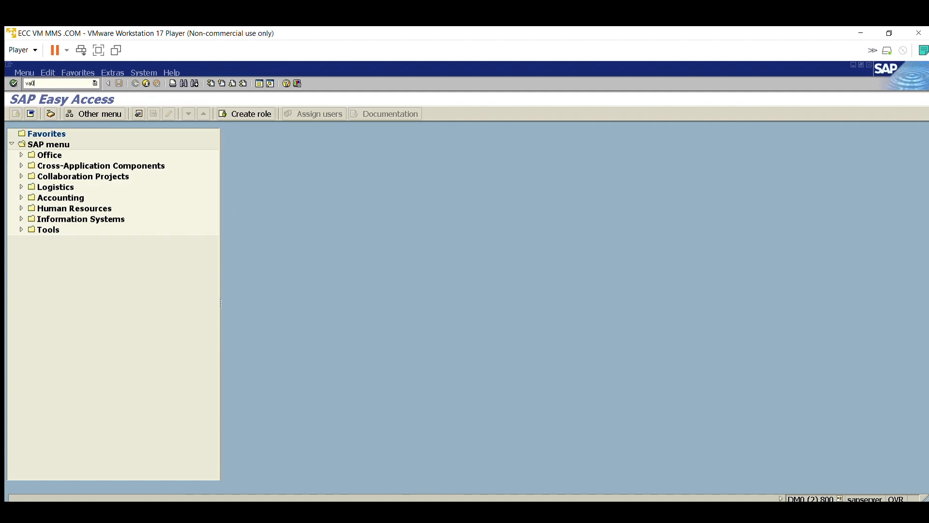
pyautogui.write('1')
pyautogui.press('Return')
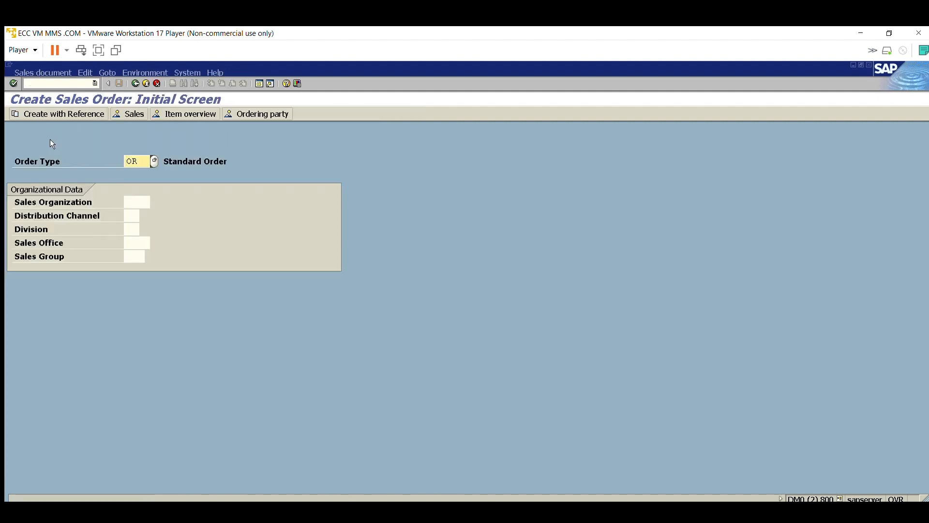
# Open the overview of a new OR order and enter the customer number as both sold-to party and ship-to party.
pyautogui.press('Return')
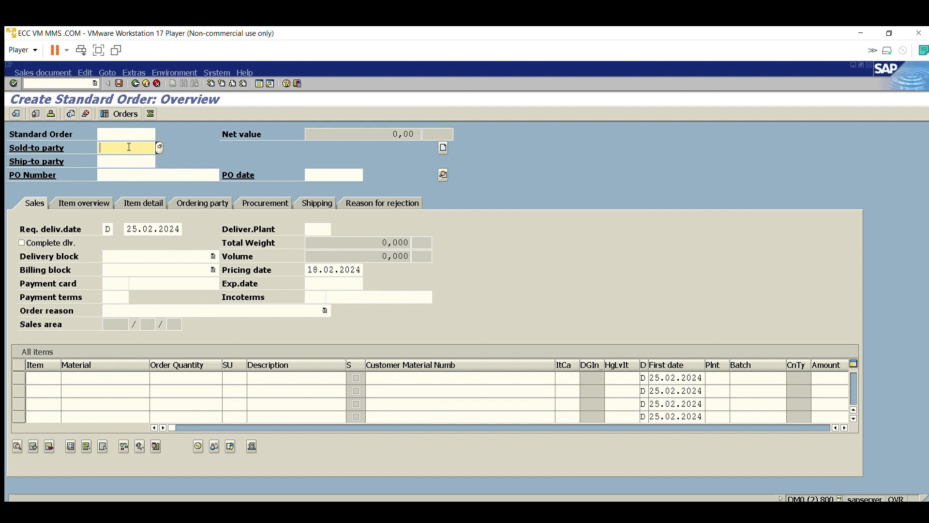
pyautogui.write('1000')
pyautogui.click(122, 159)
pyautogui.write('1000')
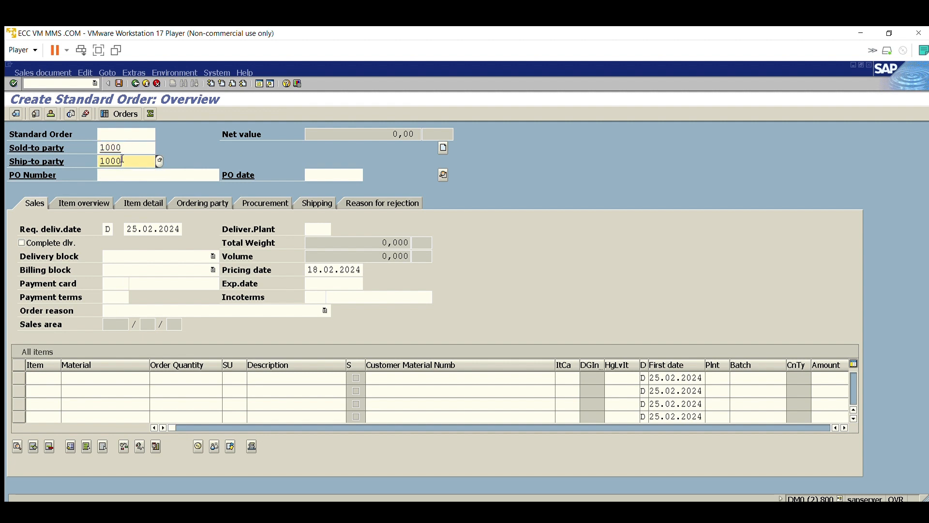
# Add an order item for material ELECTRIC BIKE FG with order quantity 1 and plant 1000.
pyautogui.click(105, 378)
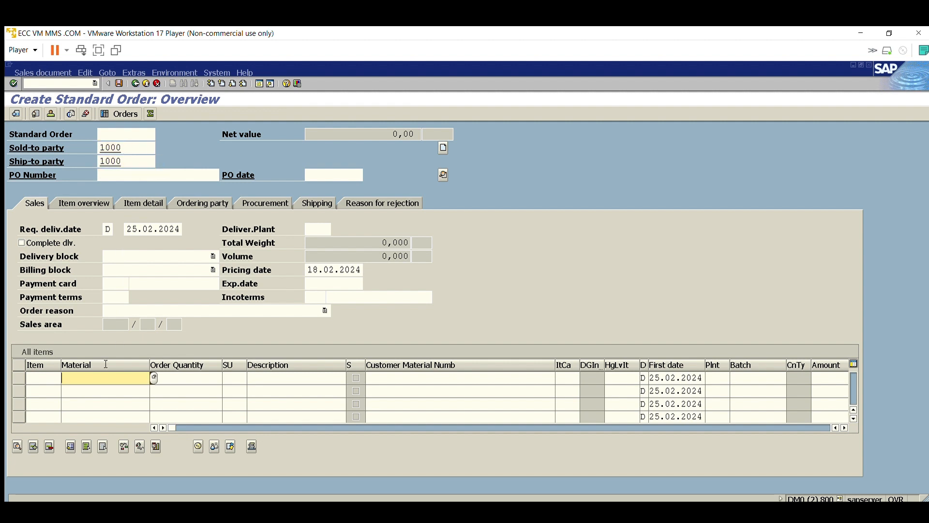
pyautogui.click(104, 378)
pyautogui.click(104, 388)
pyautogui.click(188, 376)
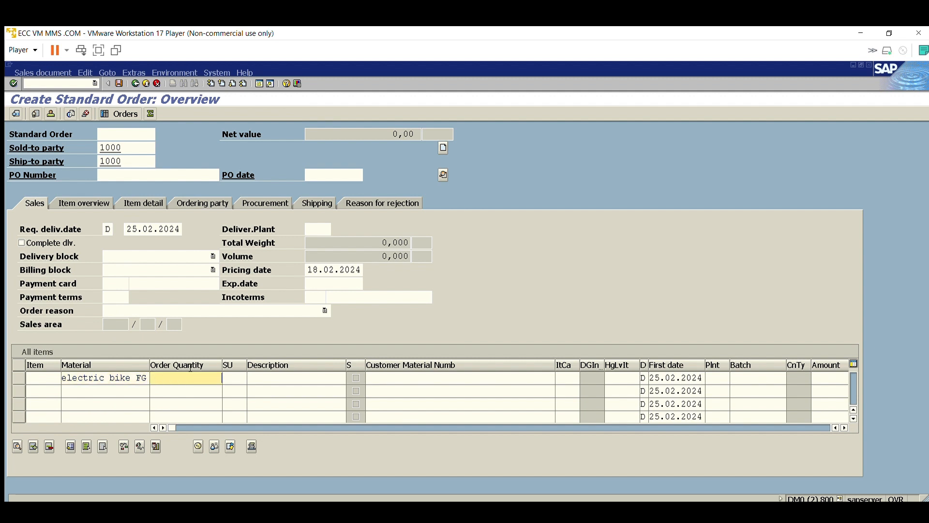
pyautogui.write('1')
pyautogui.click(718, 377)
pyautogui.write('1000')
pyautogui.press('Return')
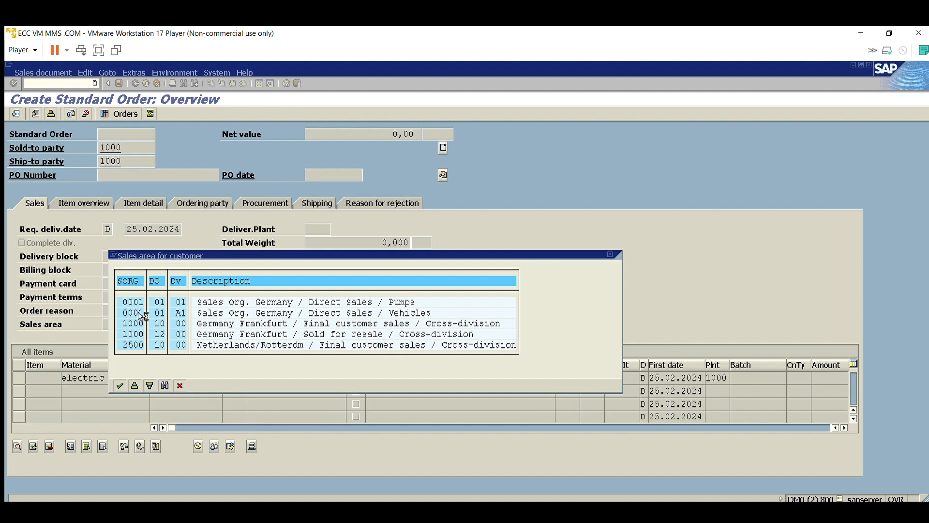
# Choose sales area 1000 / 10 / 00 for the customer and save the standard order as an incomplete document.
pyautogui.doubleClick(142, 312)
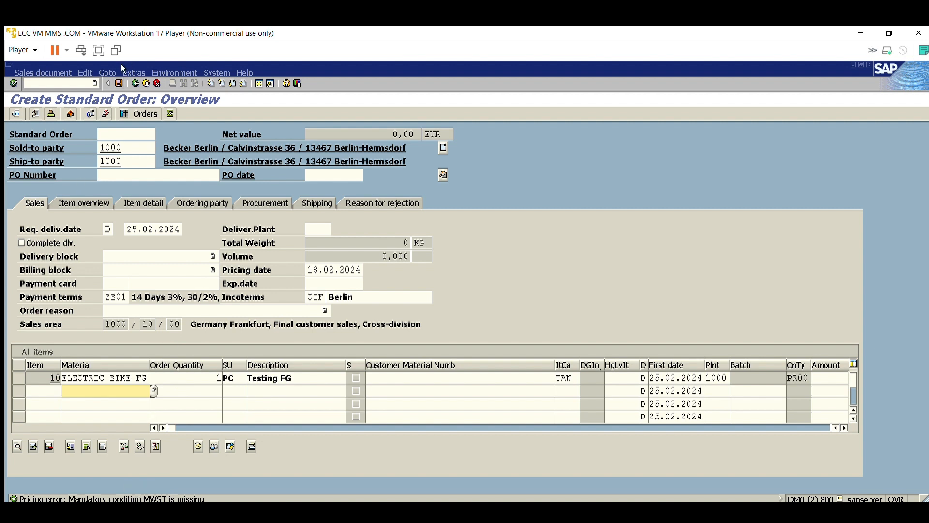
pyautogui.click(119, 82)
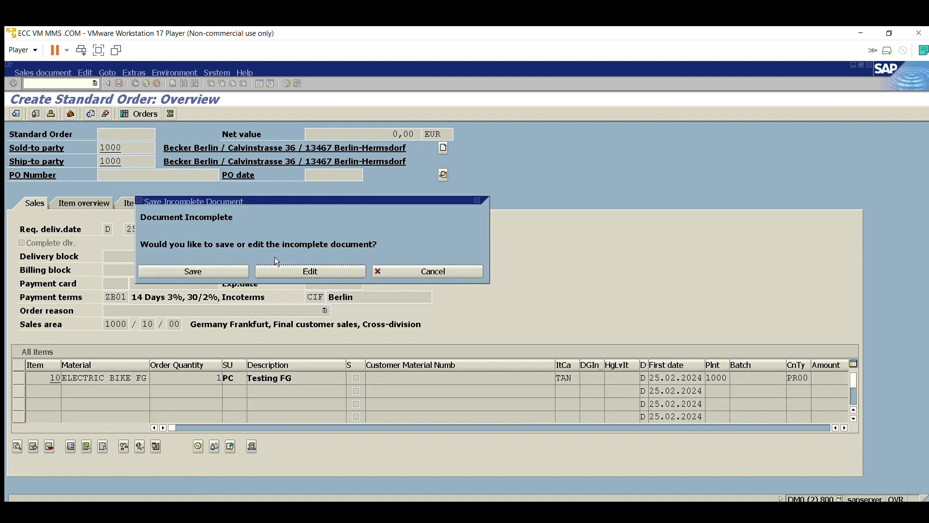
pyautogui.click(193, 267)
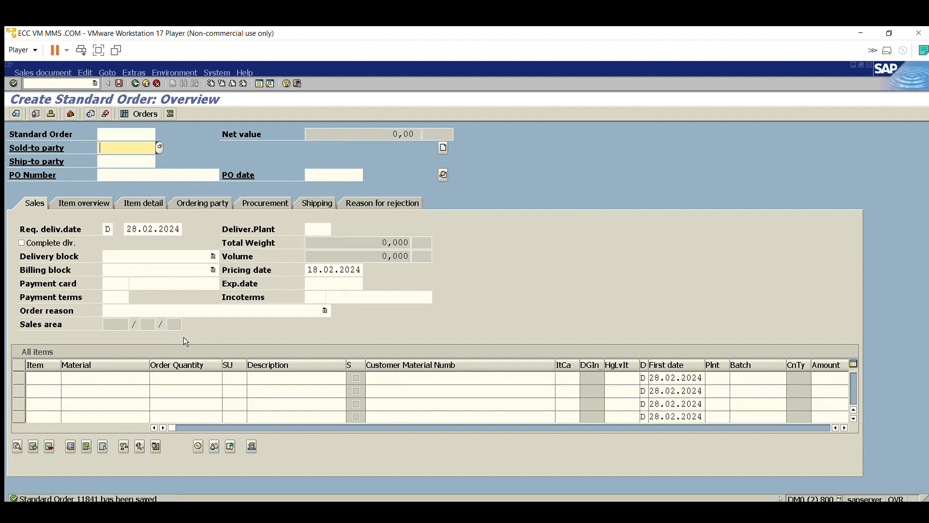
# Open the saved standard order for changing and display its incompletion log.
pyautogui.click(43, 72)
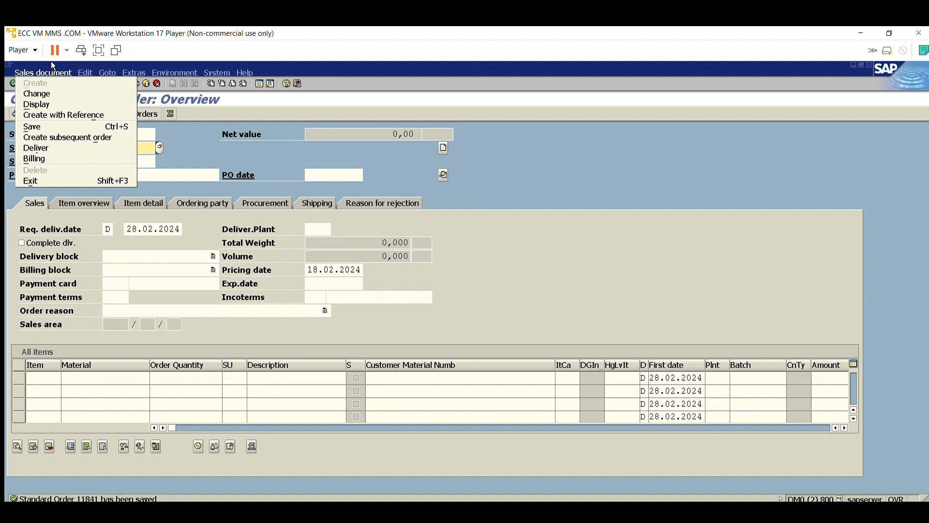
pyautogui.click(54, 94)
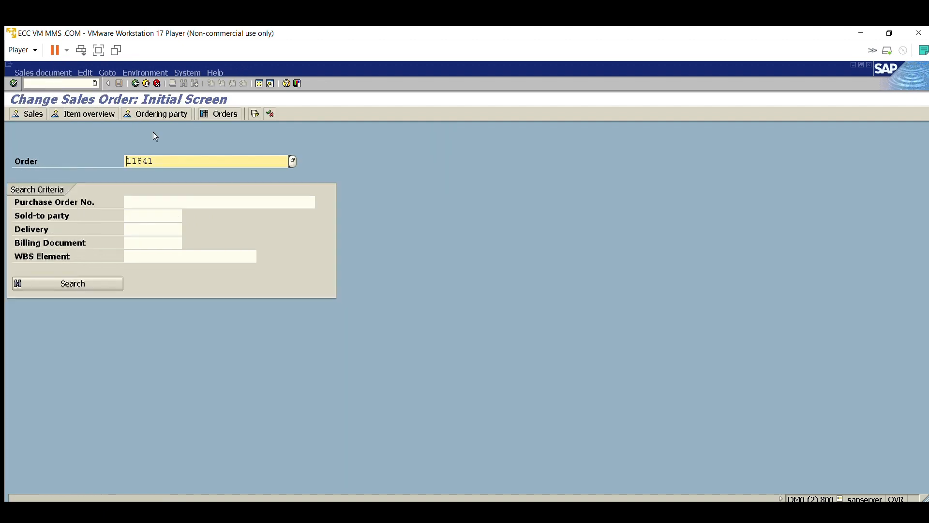
pyautogui.press('Return')
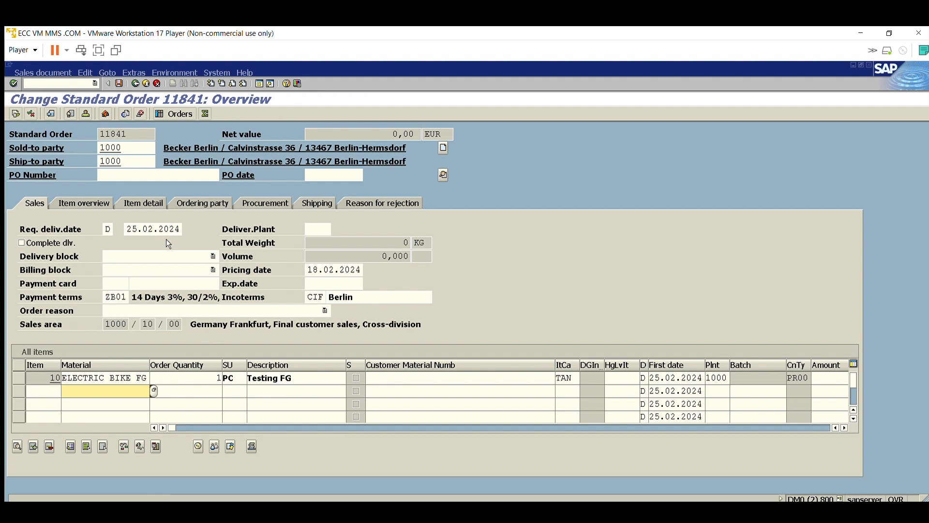
pyautogui.click(105, 64)
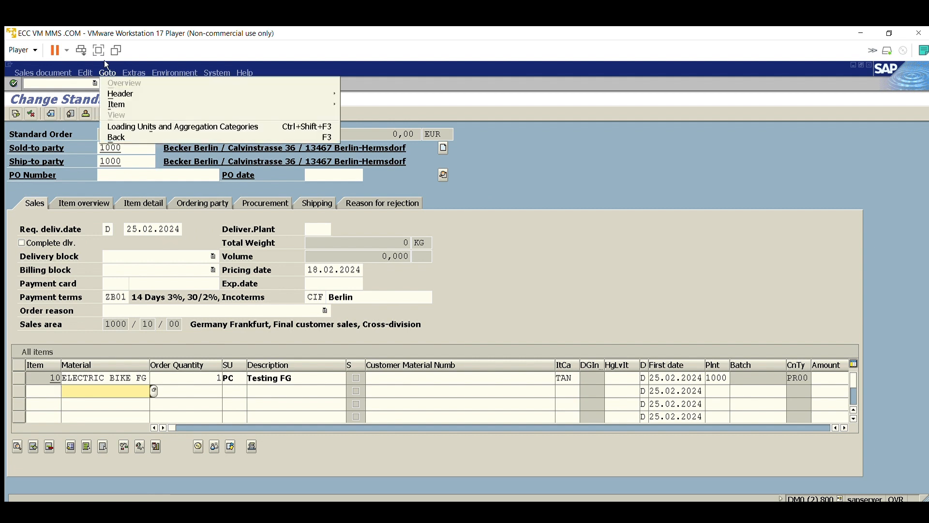
pyautogui.moveTo(92, 60)
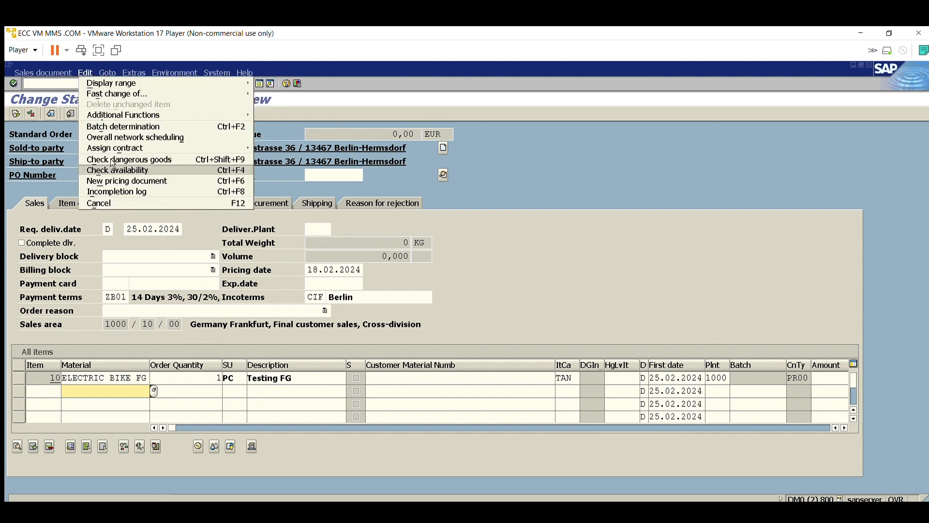
pyautogui.click(139, 191)
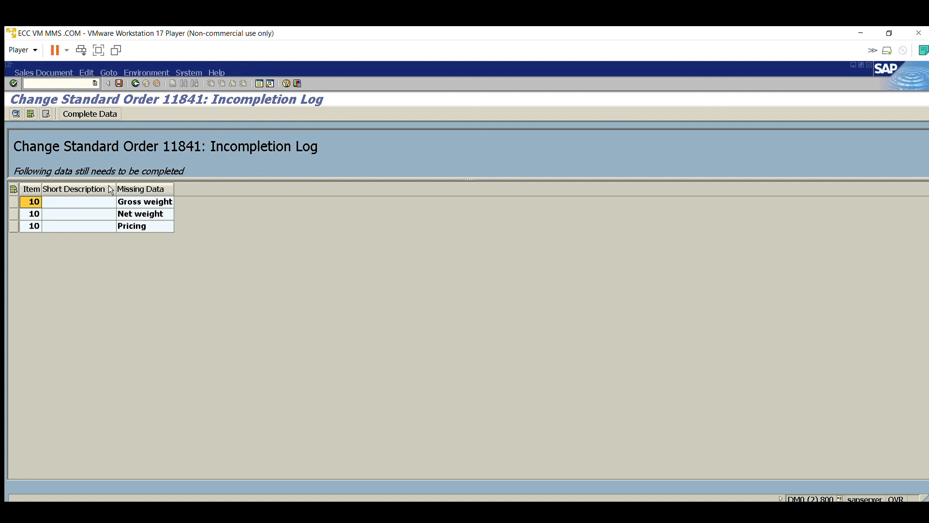
# Select all incompletion log entries for completion and set item 10's net weight and gross weight to 1 KG.
pyautogui.click(13, 189)
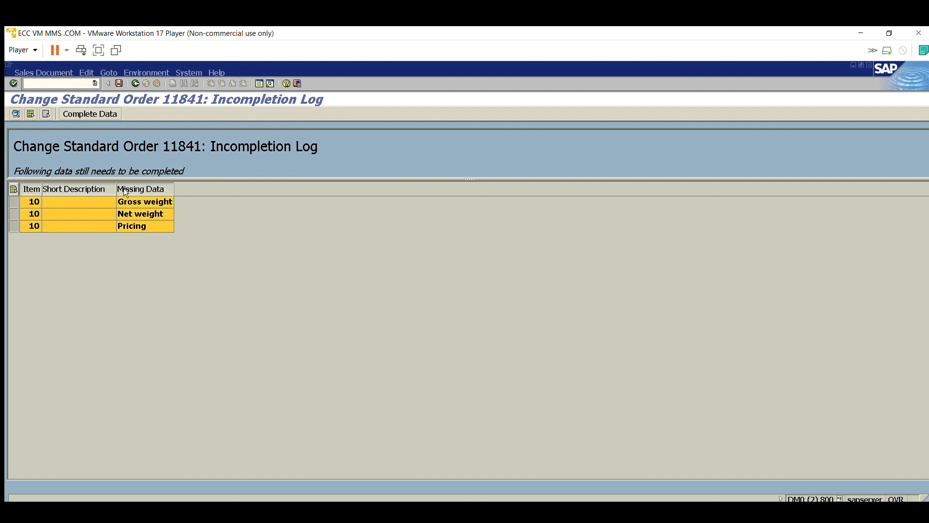
pyautogui.click(94, 112)
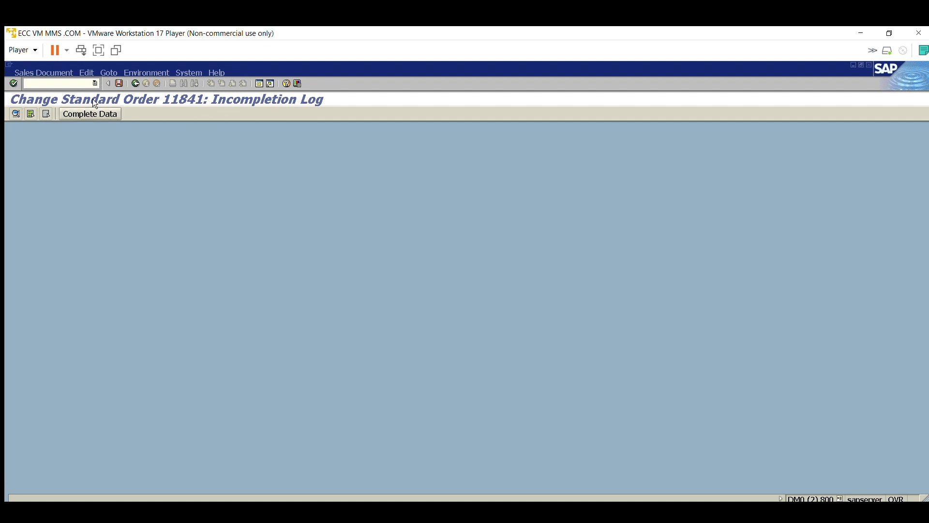
pyautogui.click(138, 391)
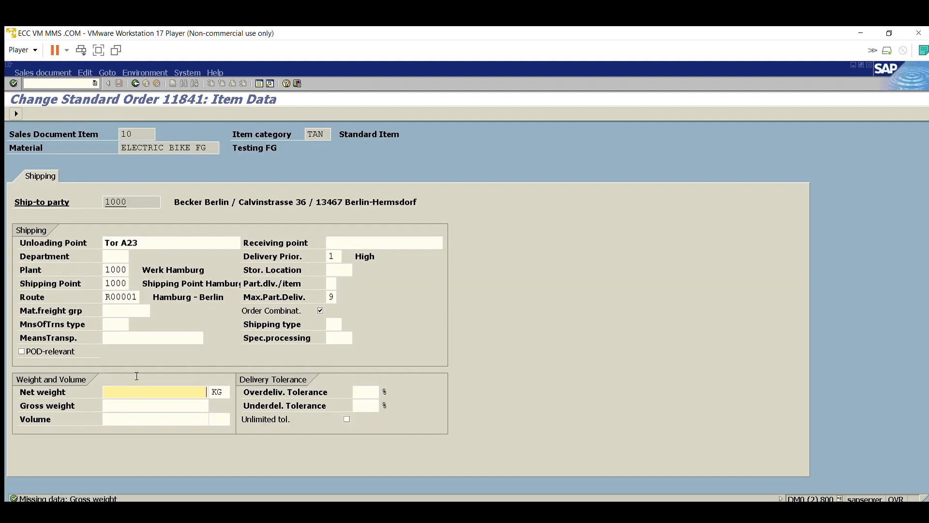
pyautogui.press('Tab')
pyautogui.write('1')
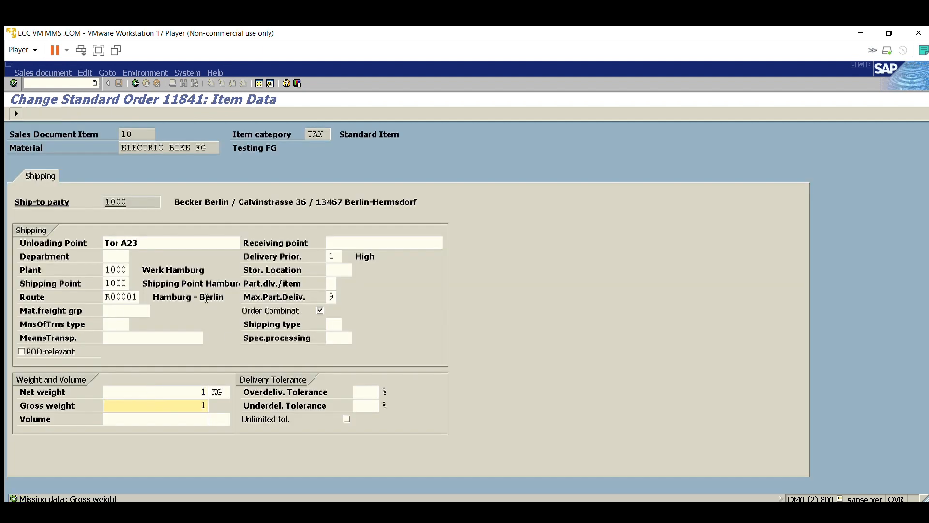
pyautogui.press('Return')
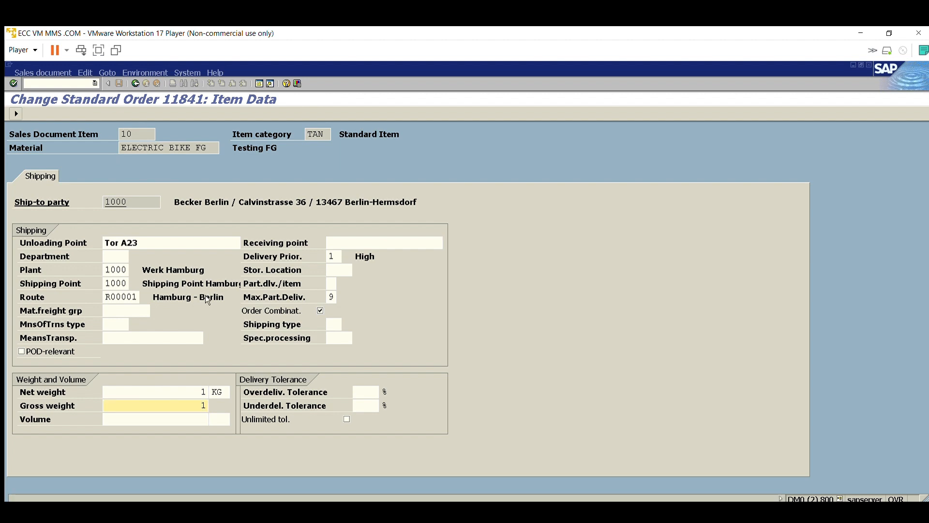
# Proceed to the item's pricing conditions and save the order with the pricing data still incomplete.
pyautogui.click(17, 114)
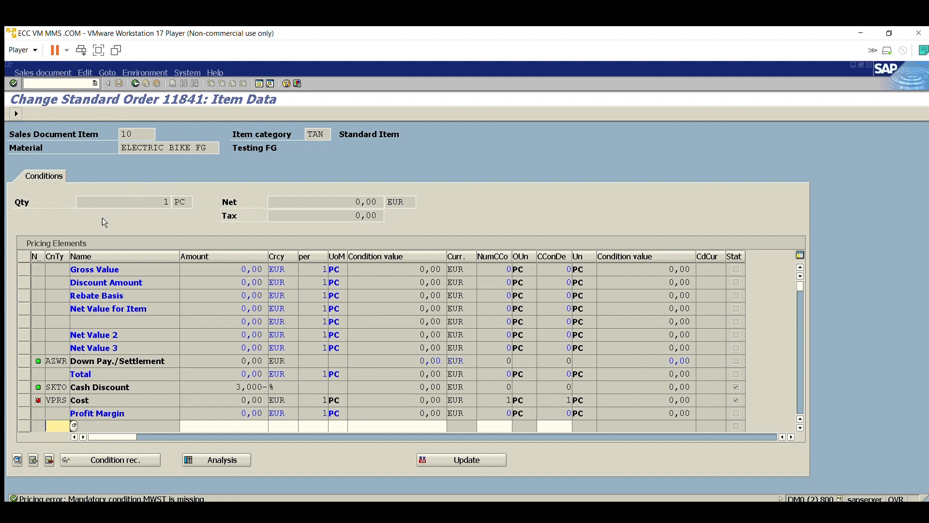
pyautogui.hotkey('ctrl', 's')
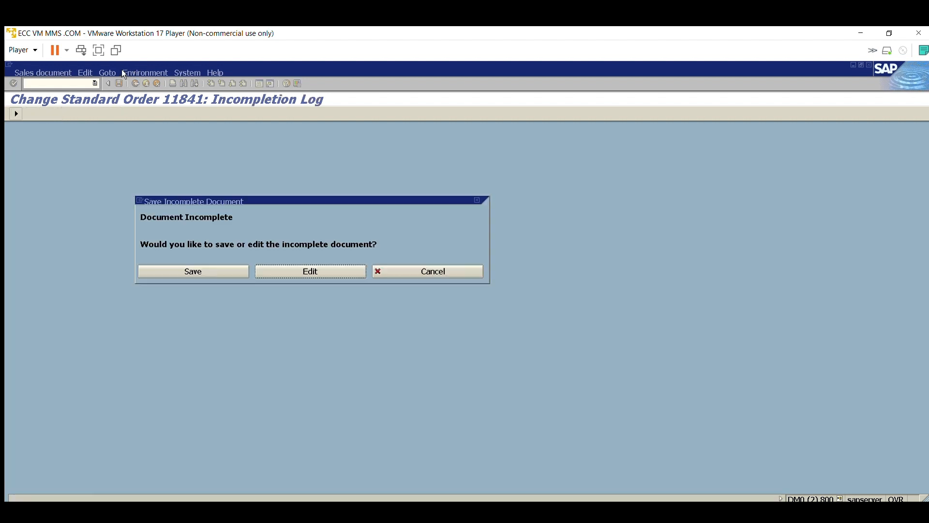
pyautogui.click(210, 272)
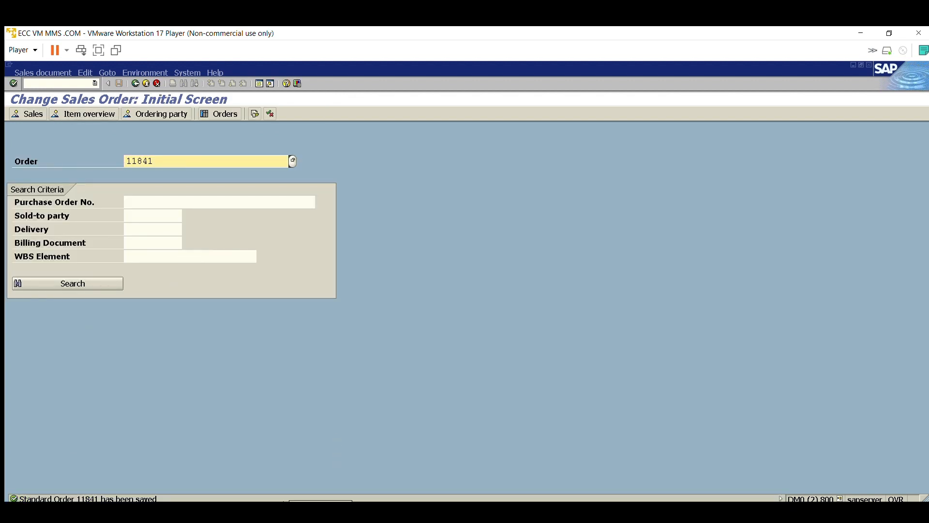
# Run transaction MD04 in the Change Material session and check the stock and order quantities of ELECTRIC BIKE FG in plant 1000.
pyautogui.click(483, 507)
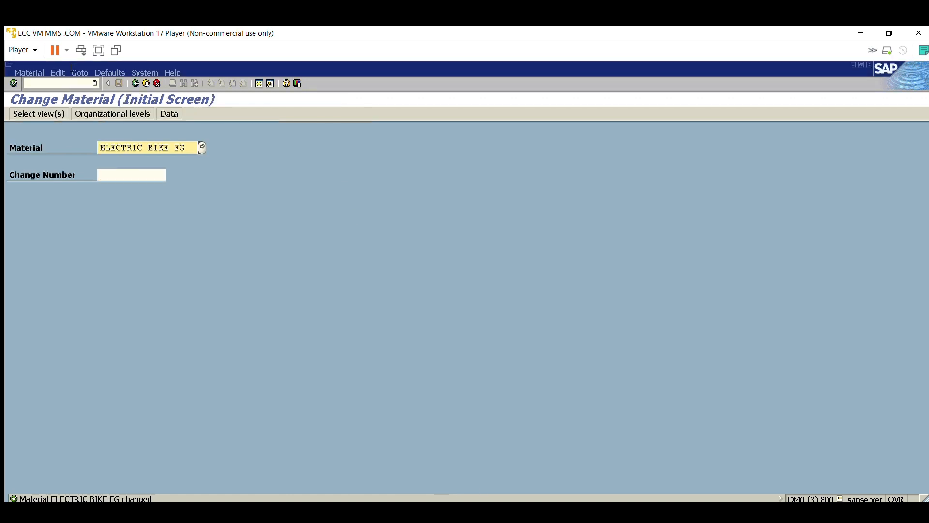
pyautogui.click(73, 83)
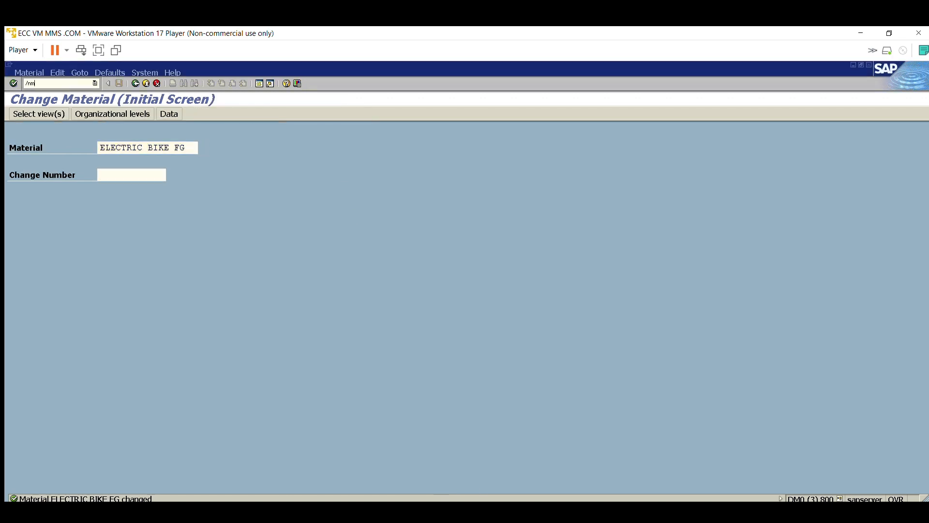
pyautogui.write('/nmd04')
pyautogui.press('Return')
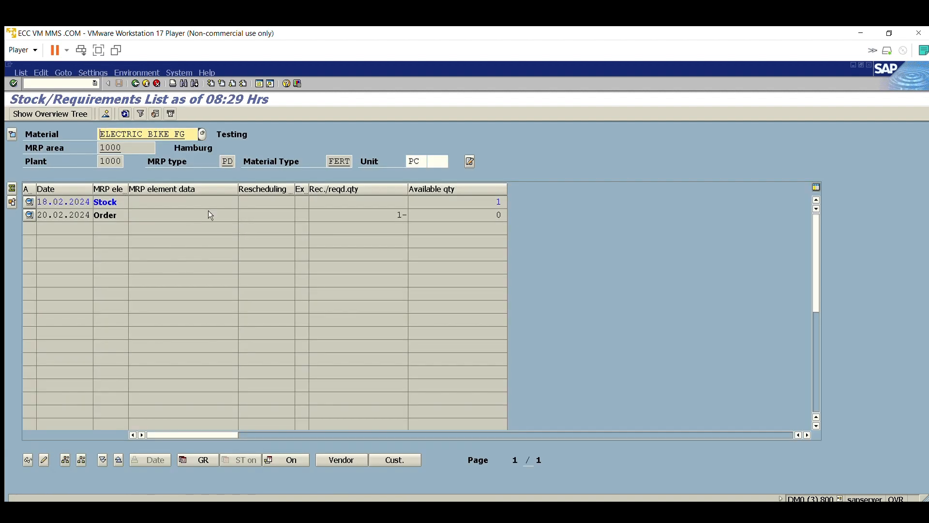
pyautogui.click(105, 215)
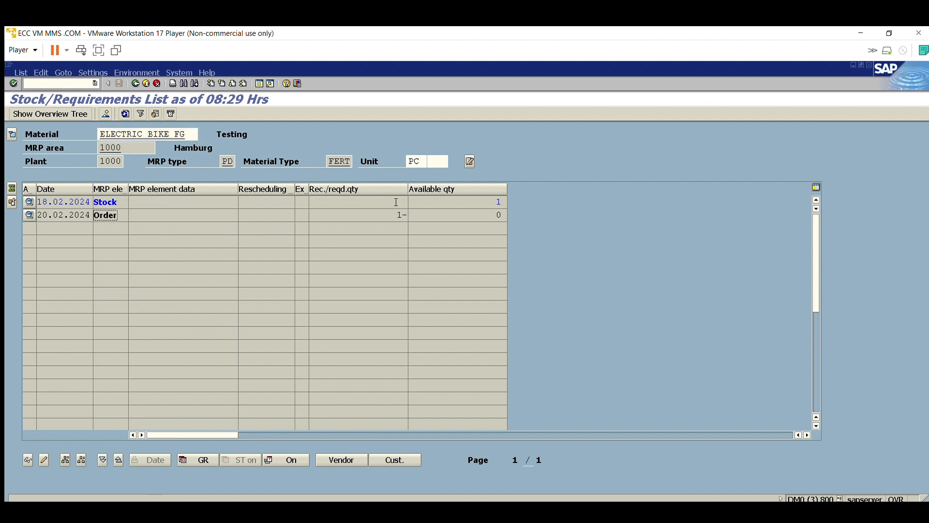
pyautogui.moveTo(188, 134); pyautogui.dragTo(109, 120)
pyautogui.click(145, 134)
pyautogui.doubleClick(401, 213)
pyautogui.click(498, 202)
pyautogui.click(370, 214)
# Open a new session from the sales order session and start transaction VL01N.
pyautogui.click(338, 505)
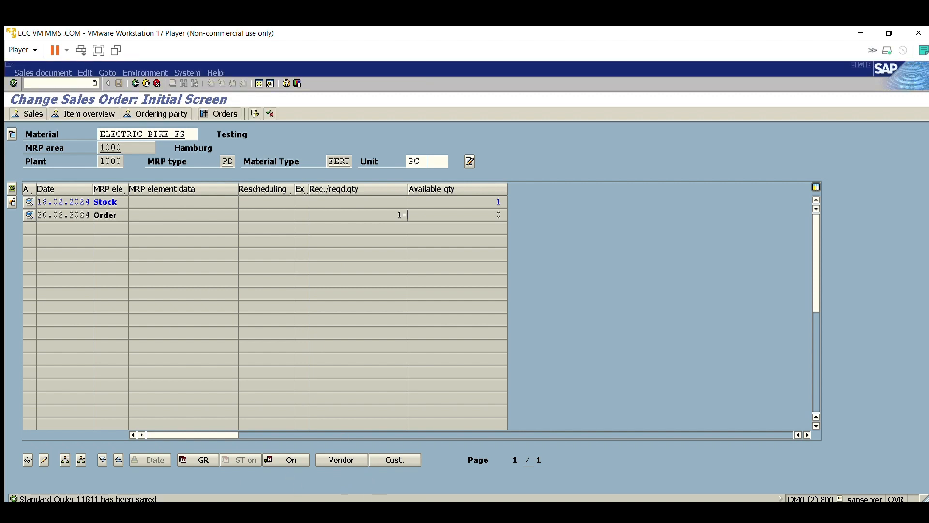
pyautogui.click(260, 80)
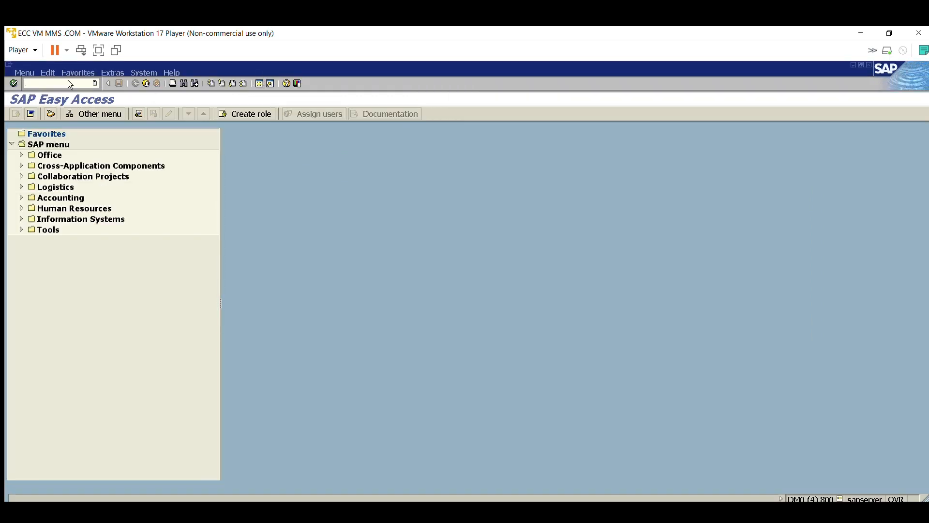
pyautogui.write('vl01n')
pyautogui.press('Return')
# Try to create an outbound delivery for the saved sales order from shipping point 1000 with selection date 18.02.2024.
pyautogui.click(138, 160)
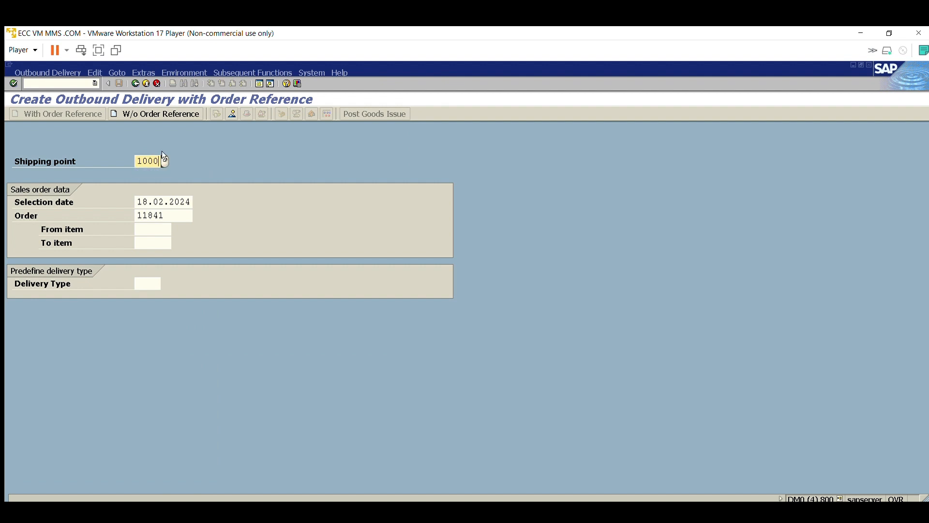
pyautogui.click(167, 215)
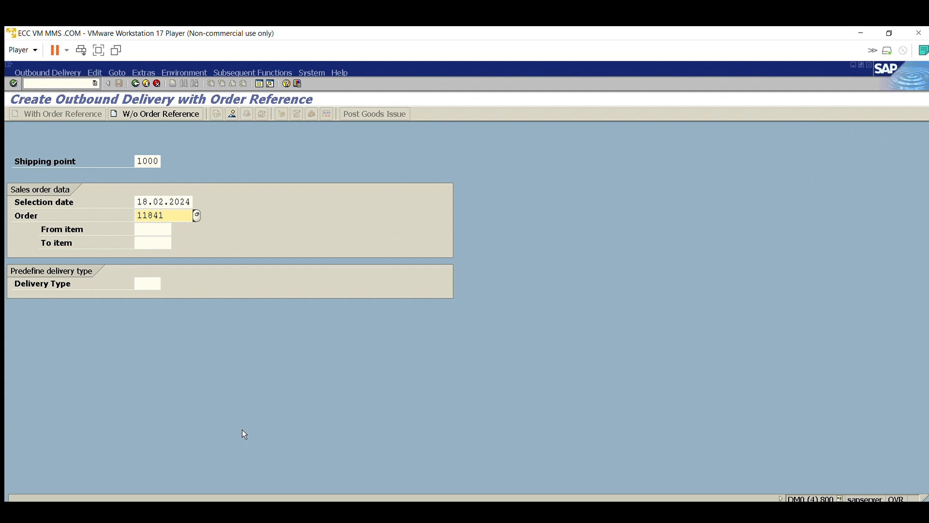
pyautogui.press('Return')
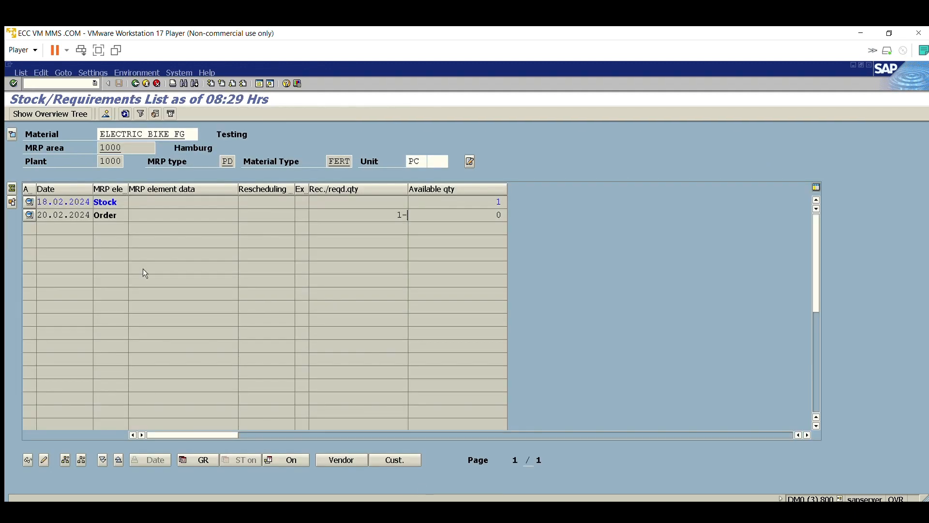
pyautogui.press('F3')
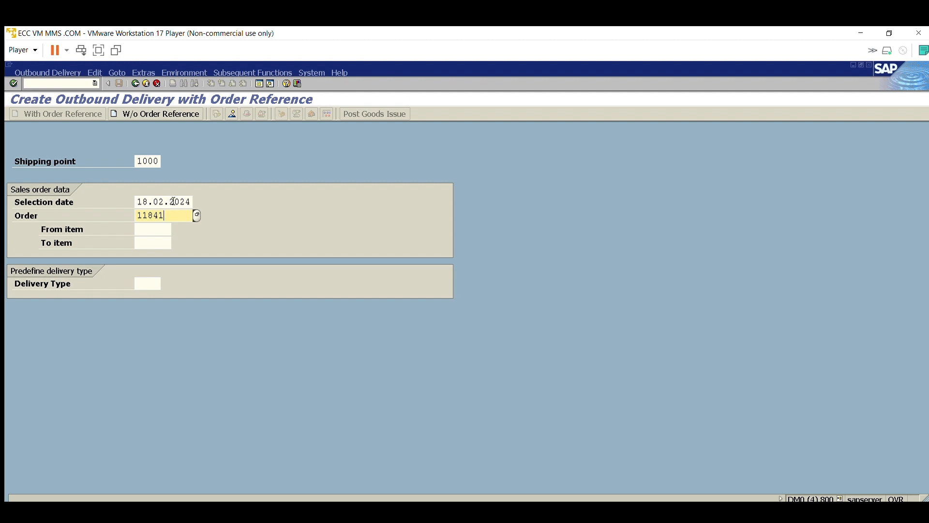
pyautogui.click(350, 501)
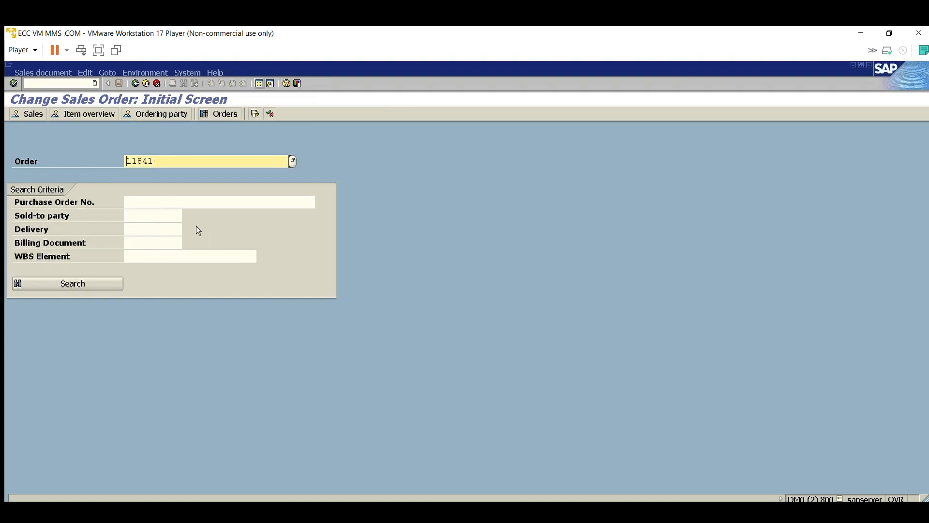
pyautogui.click(494, 500)
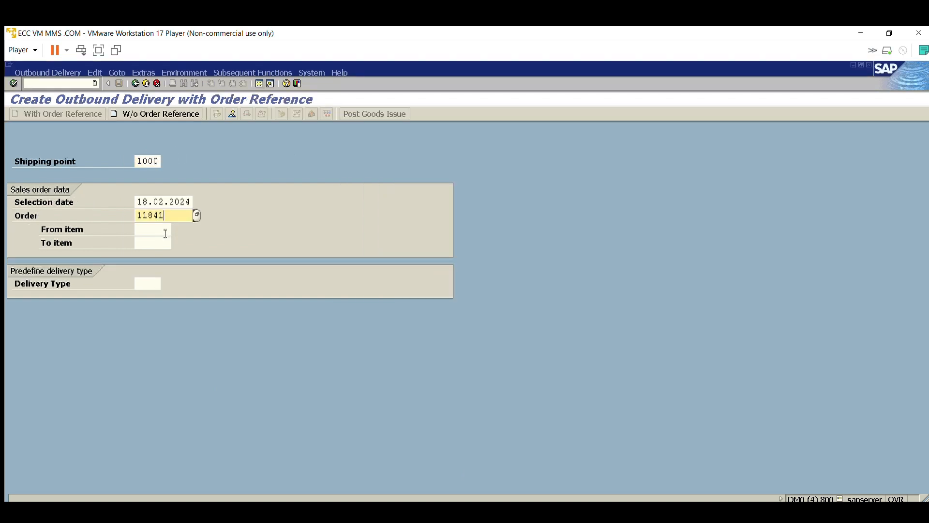
pyautogui.press('Return')
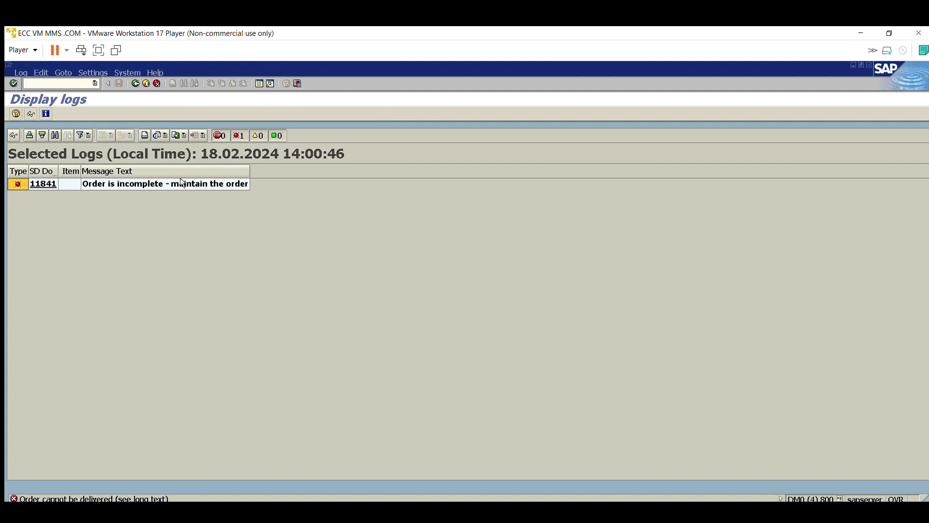
# Leave the delivery log, open the incompletion log of the sales order and go to the missing pricing data of item 10.
pyautogui.click(136, 84)
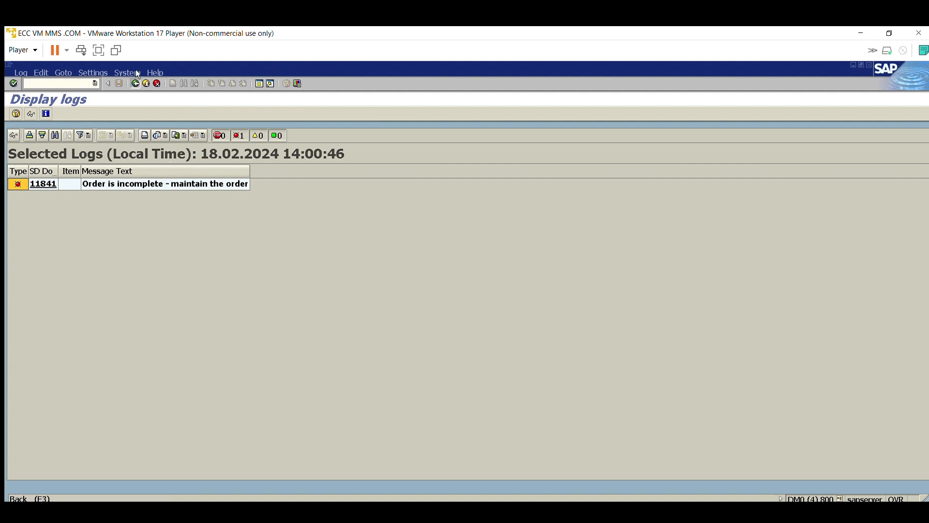
pyautogui.click(359, 502)
pyautogui.press('Return')
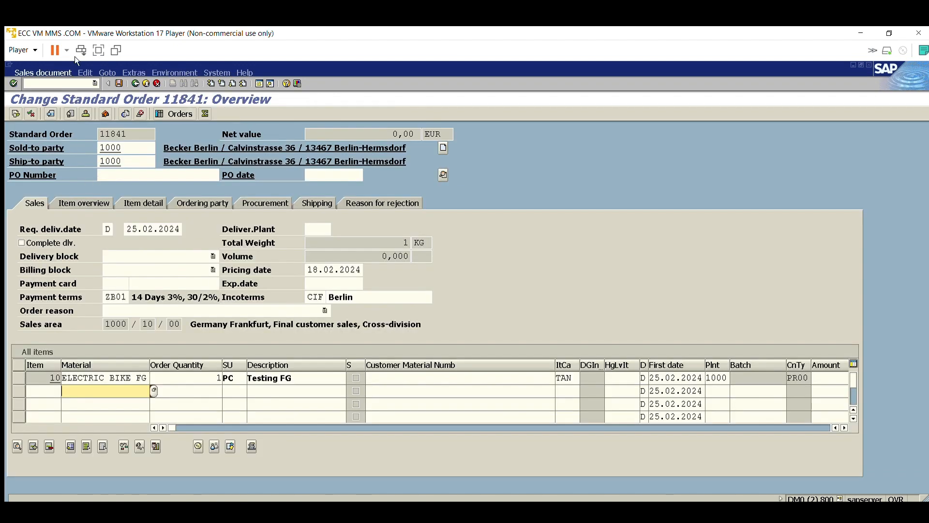
pyautogui.click(85, 72)
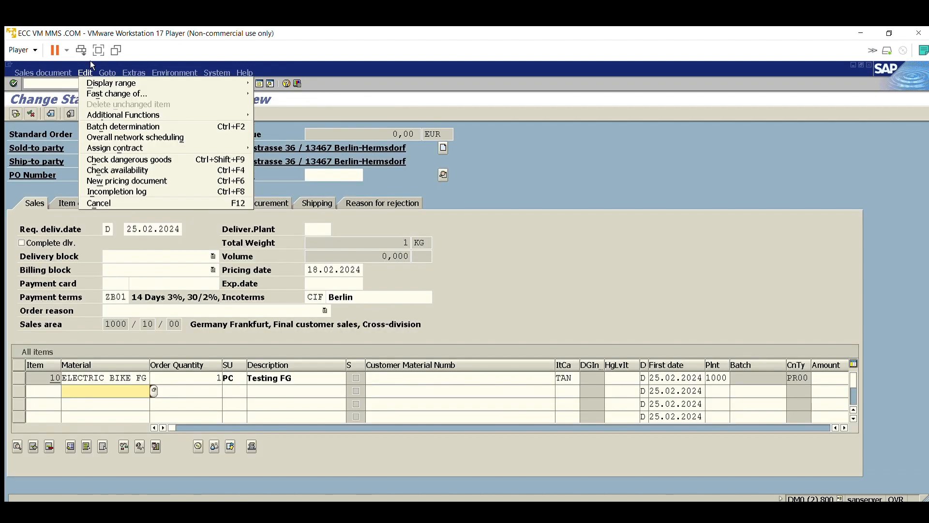
pyautogui.click(117, 191)
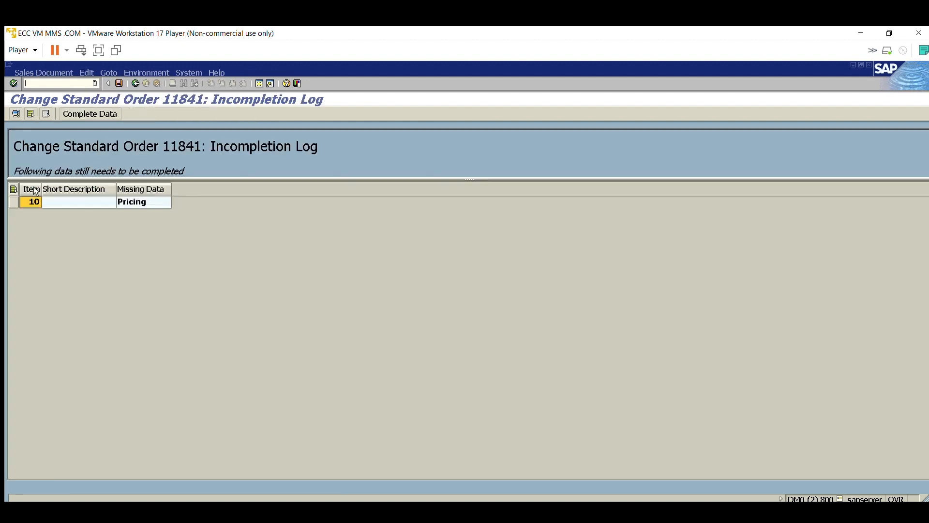
pyautogui.click(75, 114)
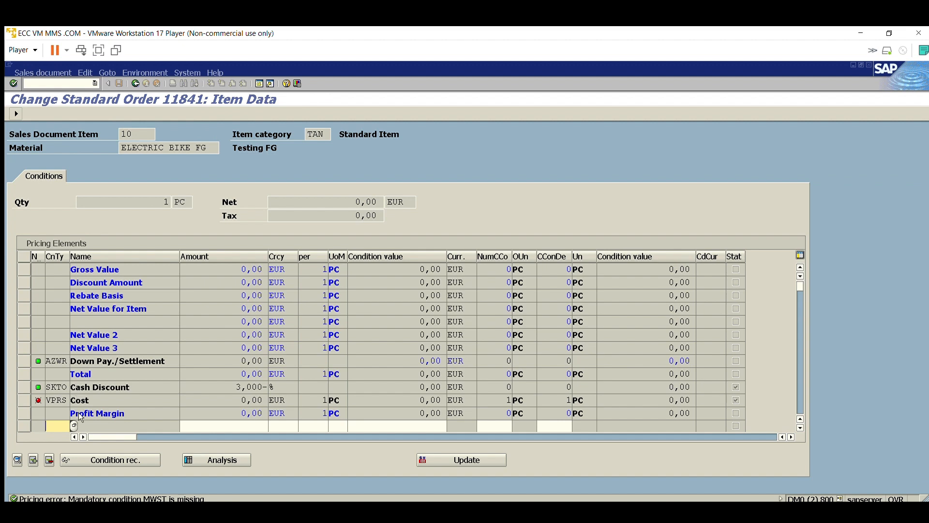
# Look through the available condition types for the item's pricing and close the list without choosing one.
pyautogui.click(73, 425)
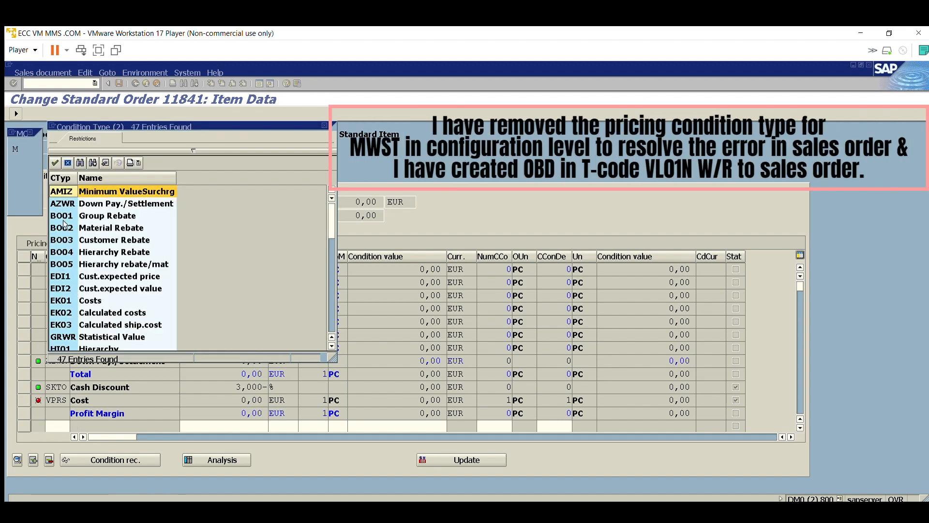
pyautogui.scroll(-10, 64, 224)
pyautogui.scroll(4, 59, 257)
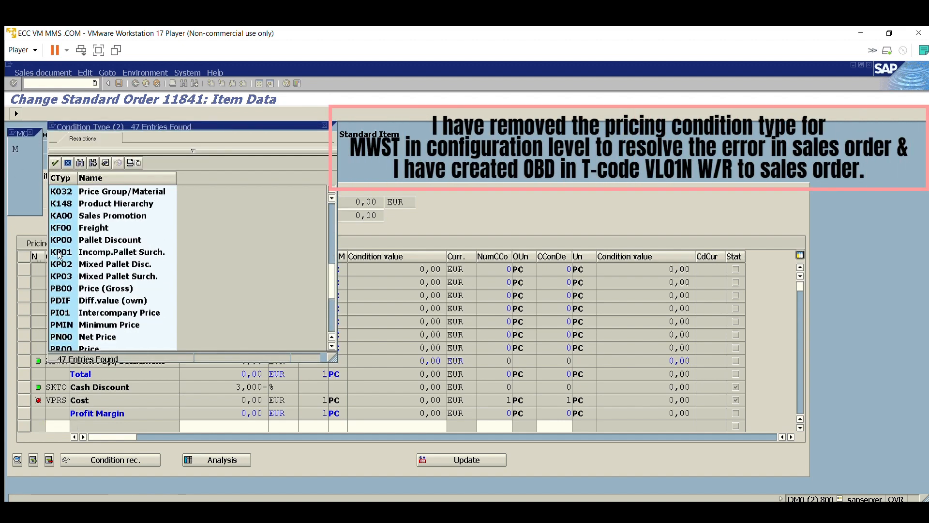
pyautogui.scroll(7, 64, 310)
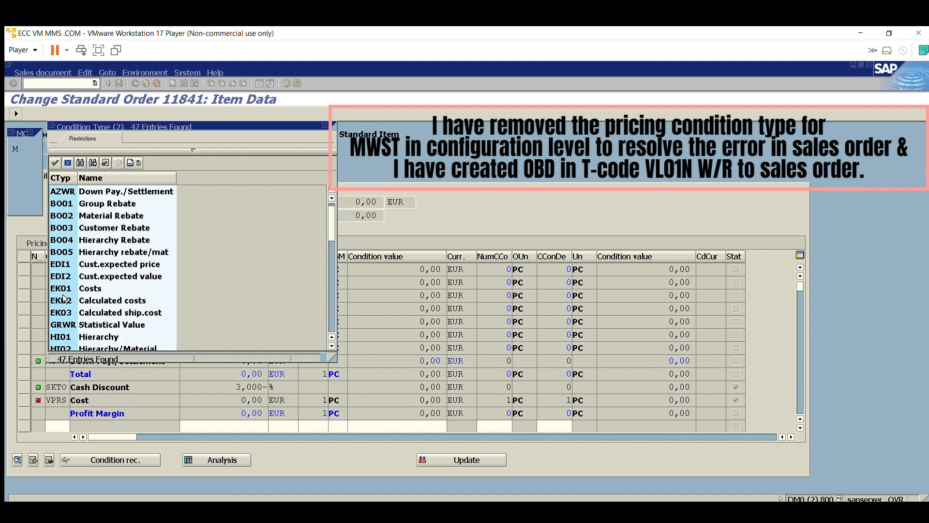
pyautogui.scroll(1, 64, 299)
pyautogui.scroll(-3, 67, 295)
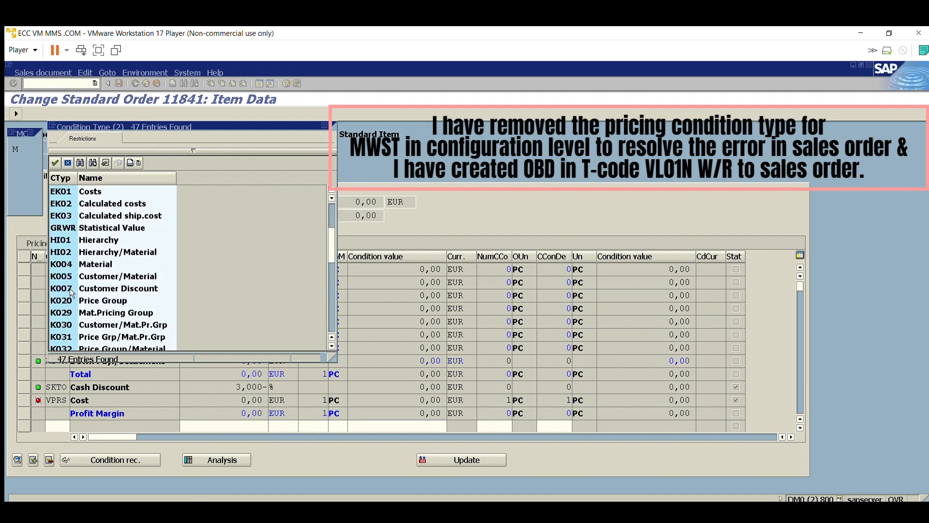
pyautogui.scroll(-8, 69, 289)
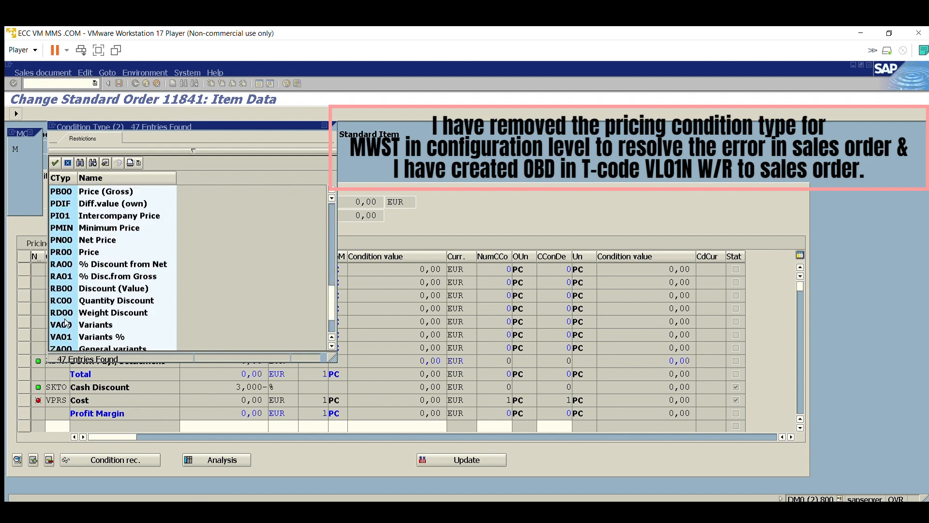
pyautogui.scroll(-4, 67, 323)
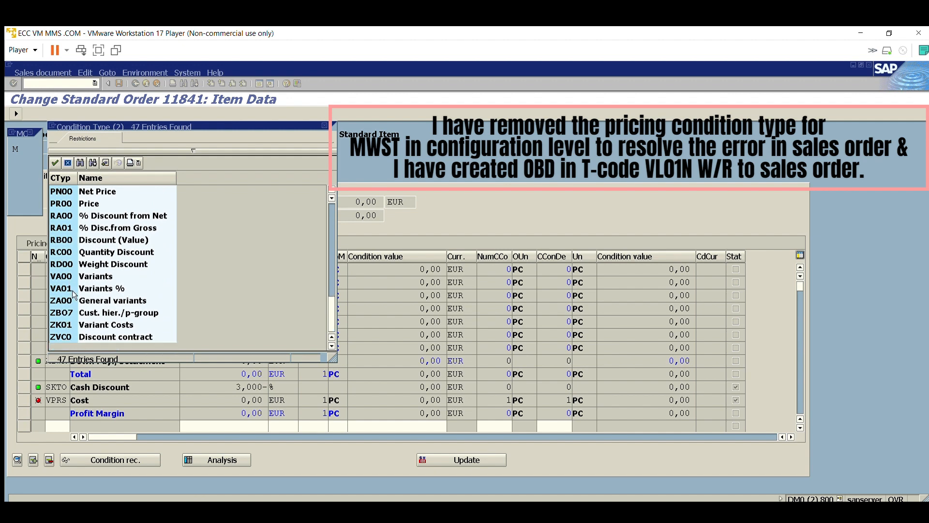
pyautogui.scroll(4, 74, 294)
pyautogui.scroll(4, 77, 327)
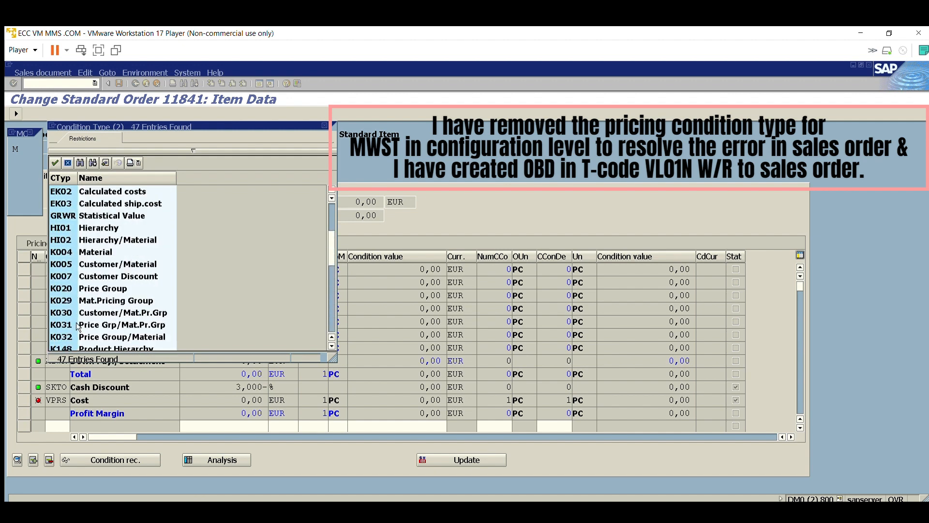
pyautogui.scroll(10, 78, 327)
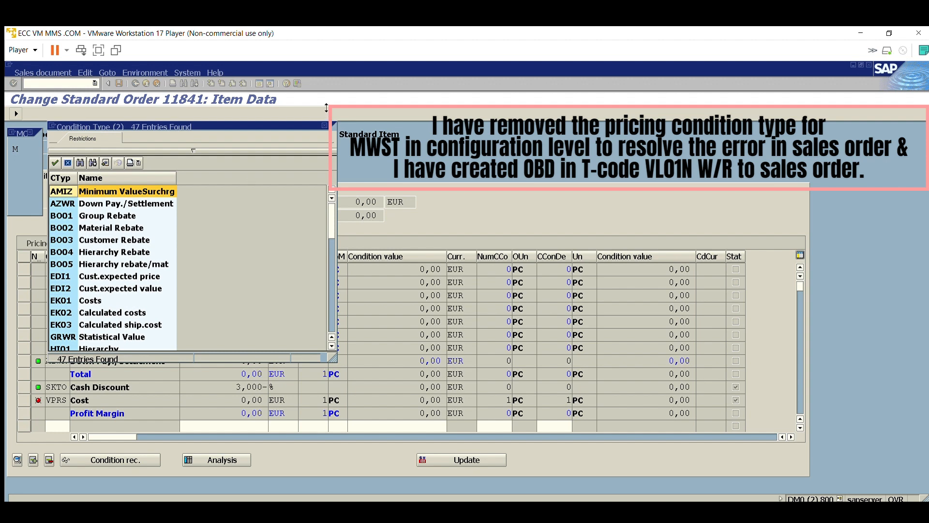
pyautogui.click(325, 125)
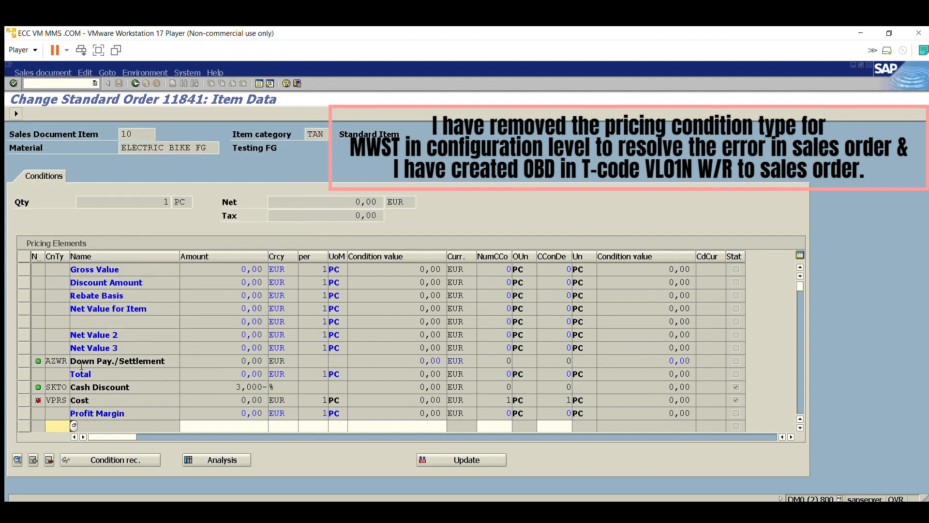
# Try to add pricing condition MWST with amount 10 per 1 PC to the ELECTRIC BIKE FG item.
pyautogui.scroll(-1, 74, 375)
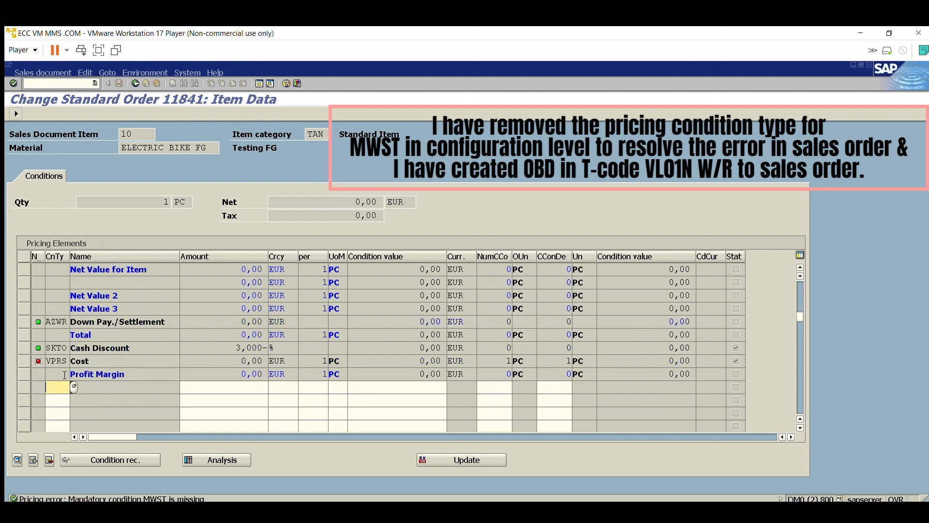
pyautogui.write('MWSt')
pyautogui.press('Tab')
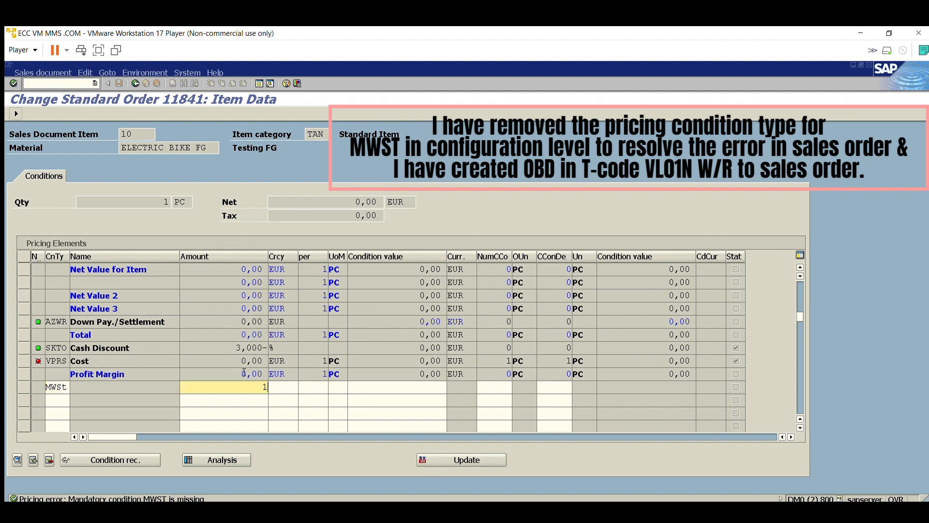
pyautogui.press('Tab')
pyautogui.press('Tab')
pyautogui.write('1')
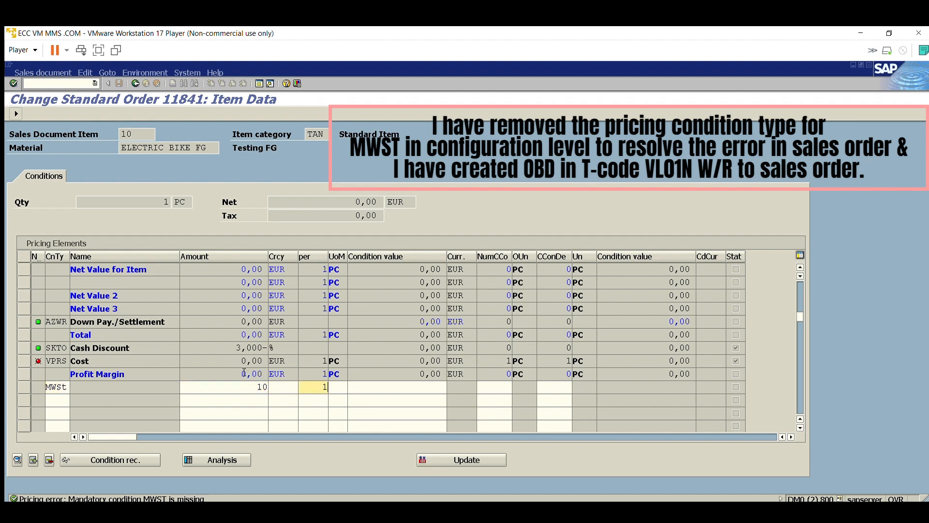
pyautogui.press('Tab')
pyautogui.write('pc')
pyautogui.press('Return')
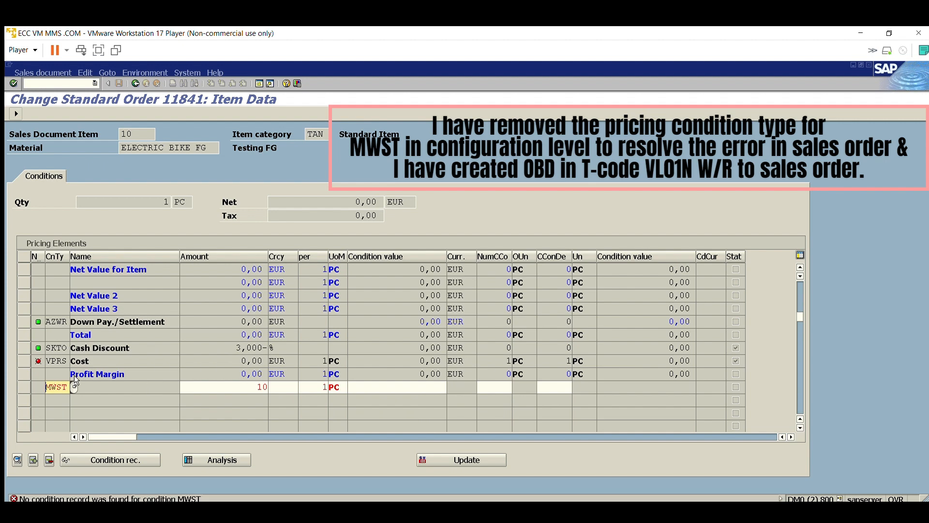
pyautogui.press('F4')
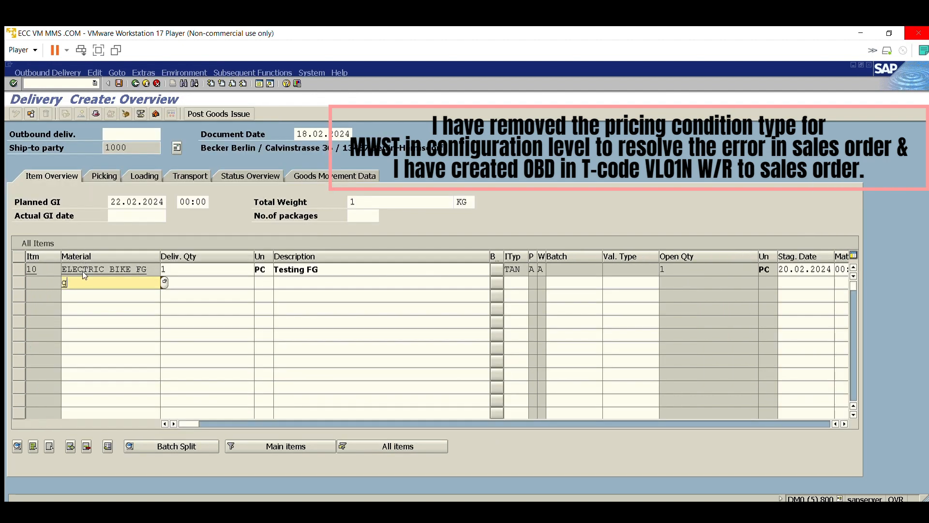
# Clear the stray material entry below ELECTRIC BIKE FG and save the outbound delivery.
pyautogui.click(375, 309)
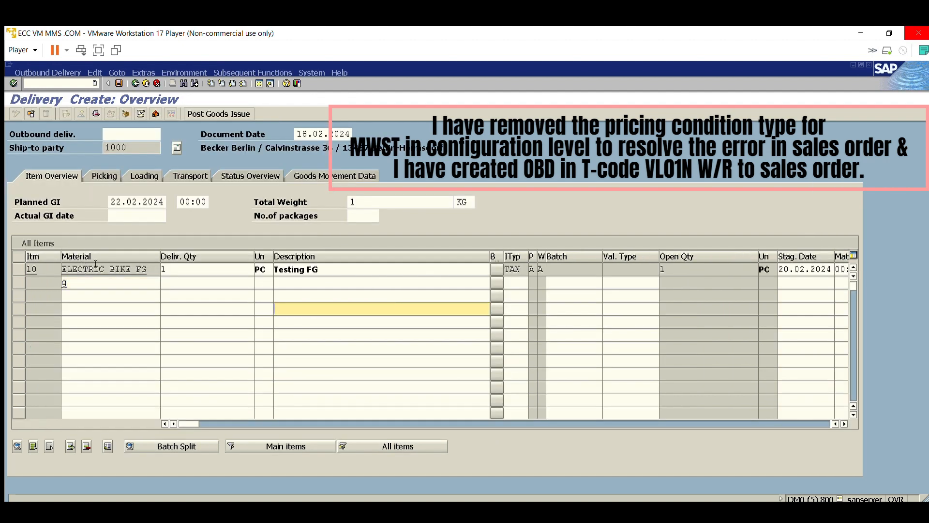
pyautogui.click(96, 280)
pyautogui.press('BackSpace')
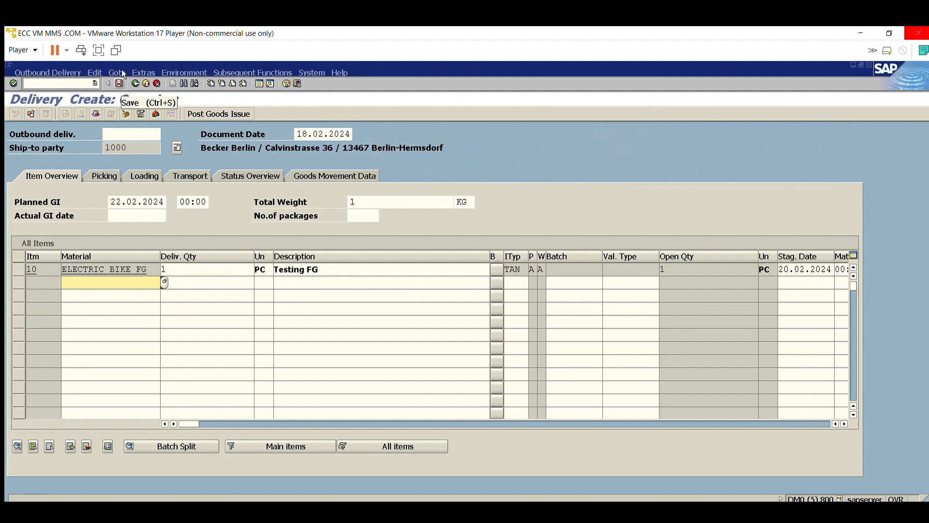
pyautogui.click(121, 71)
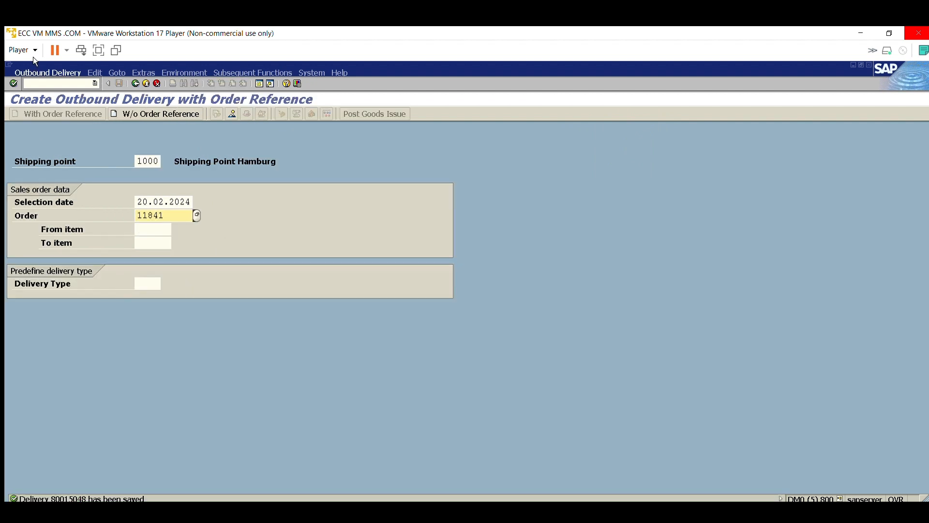
# Open the saved outbound delivery for change and post the goods issue for its ELECTRIC BIKE FG item.
pyautogui.click(39, 72)
pyautogui.click(40, 90)
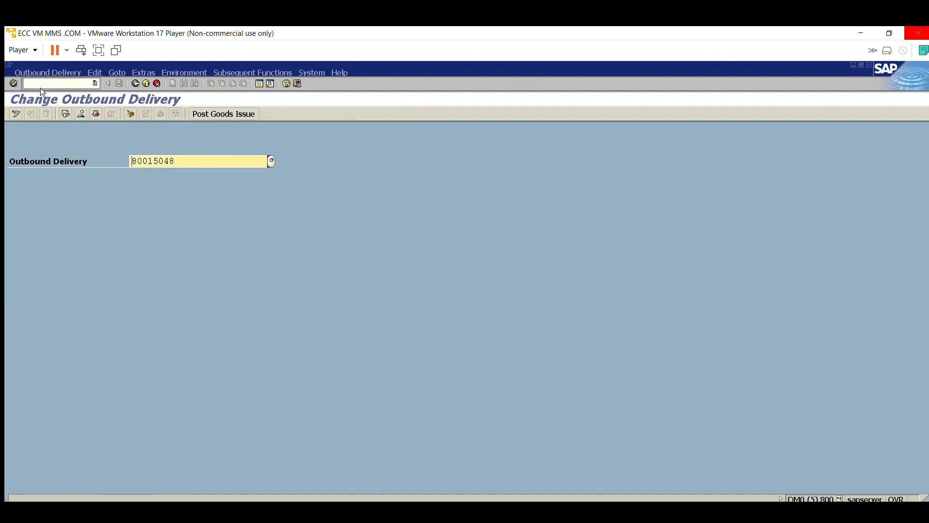
pyautogui.press('Return')
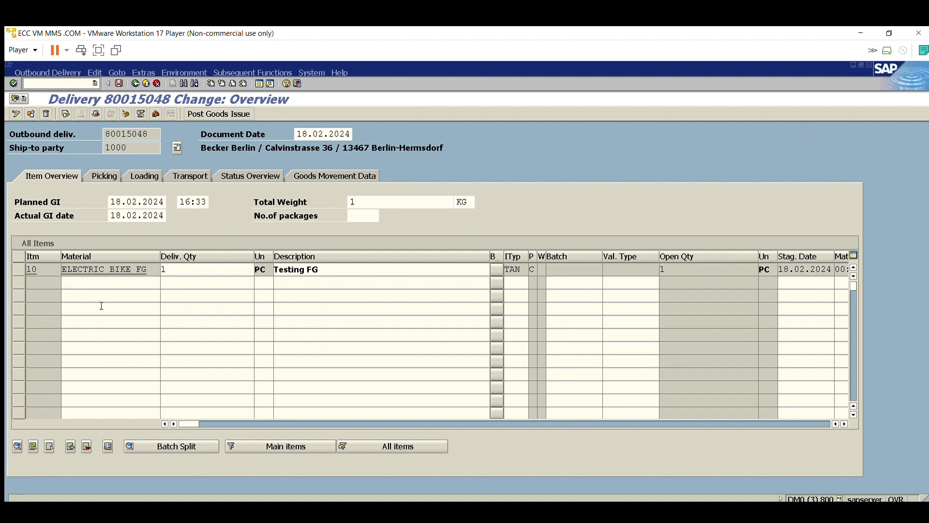
pyautogui.click(145, 134)
pyautogui.click(204, 113)
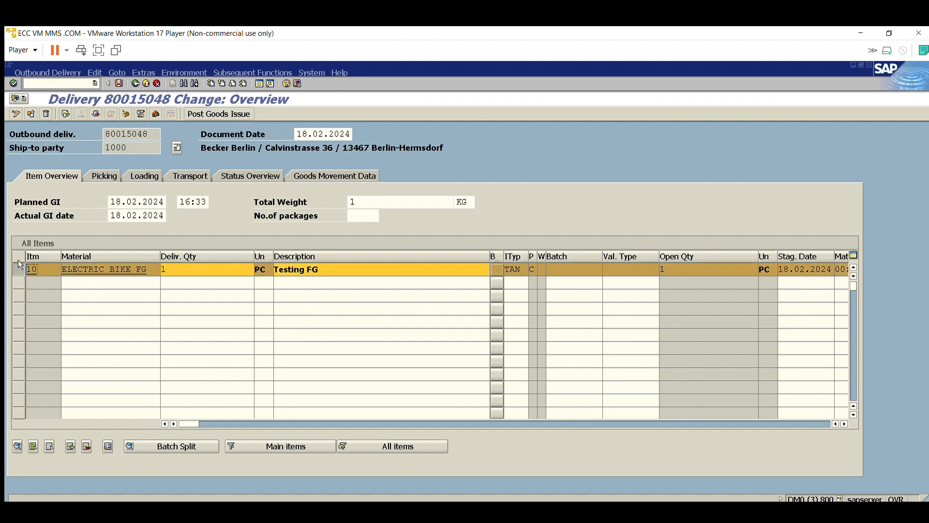
pyautogui.click(217, 107)
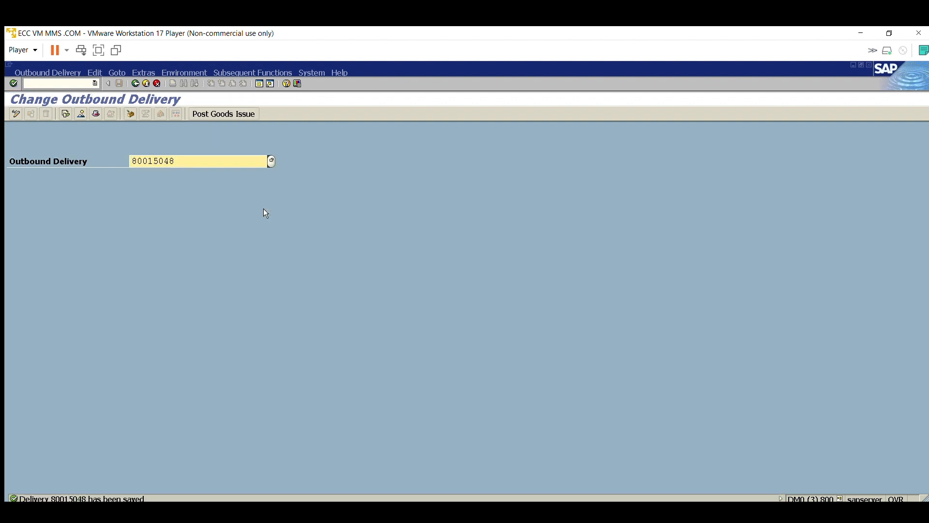
# Open the posted delivery in display mode and check its goods movement data and its overall and item goods movement statuses.
pyautogui.press('Return')
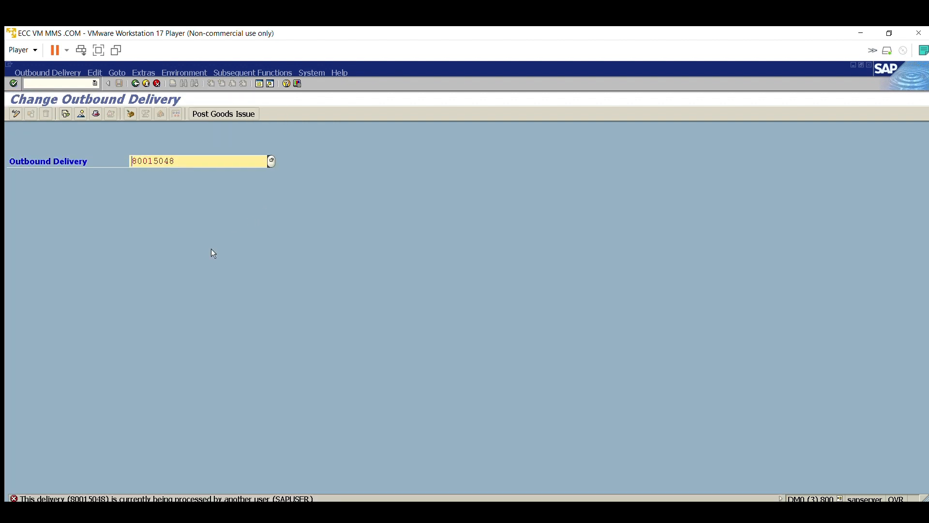
pyautogui.click(35, 72)
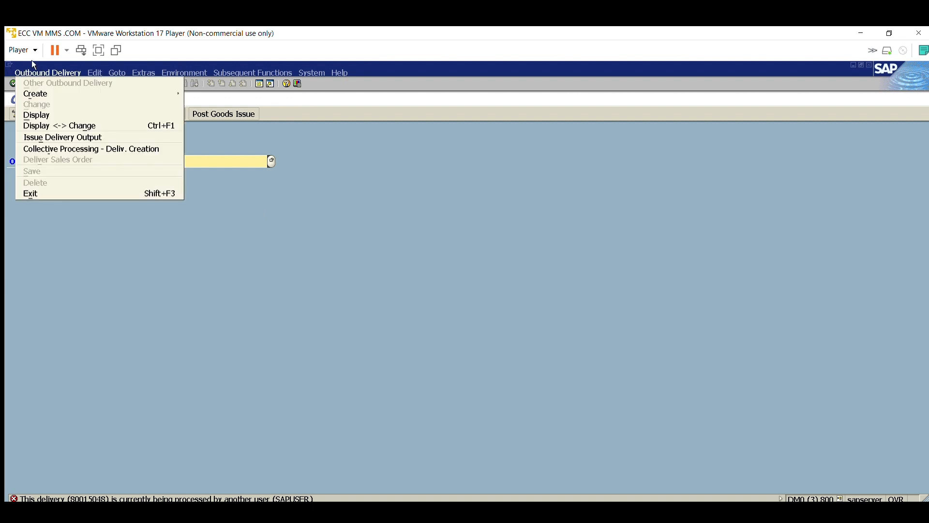
pyautogui.click(283, 121)
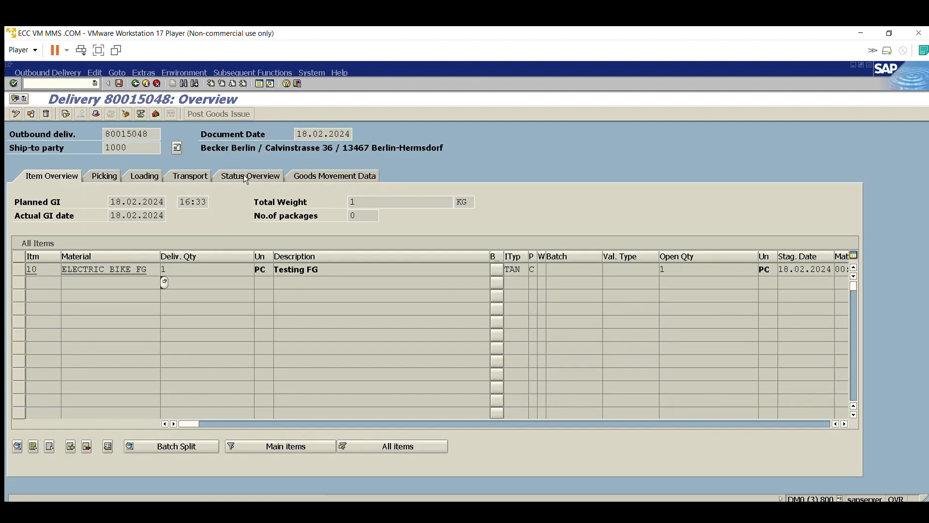
pyautogui.click(304, 175)
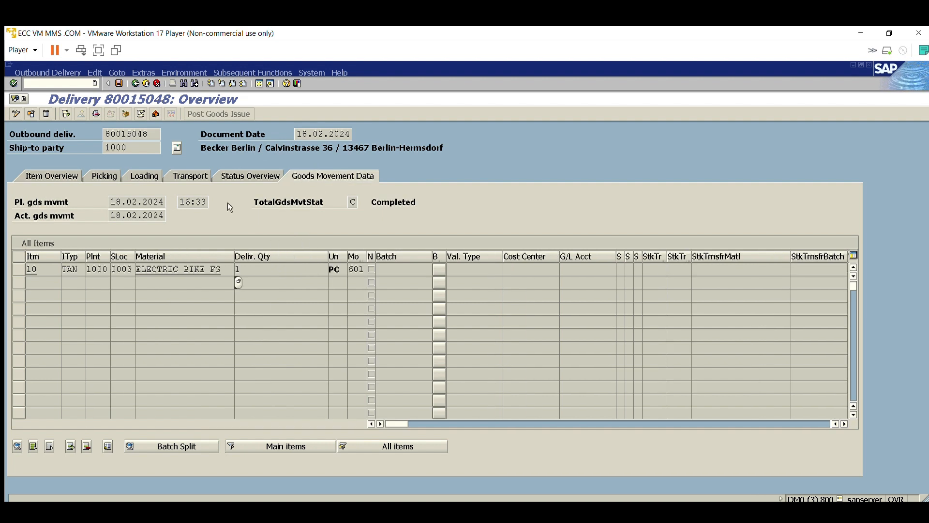
pyautogui.click(352, 202)
pyautogui.click(229, 174)
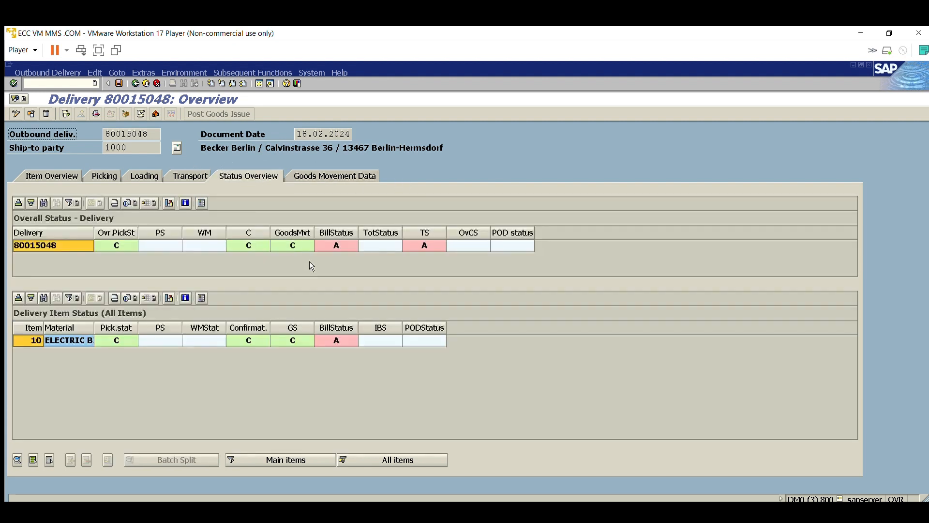
pyautogui.click(290, 245)
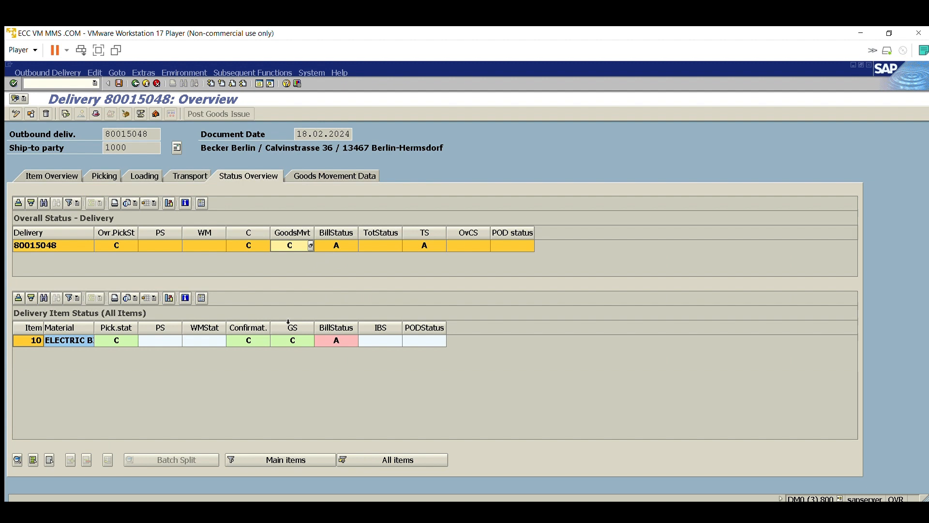
pyautogui.click(290, 340)
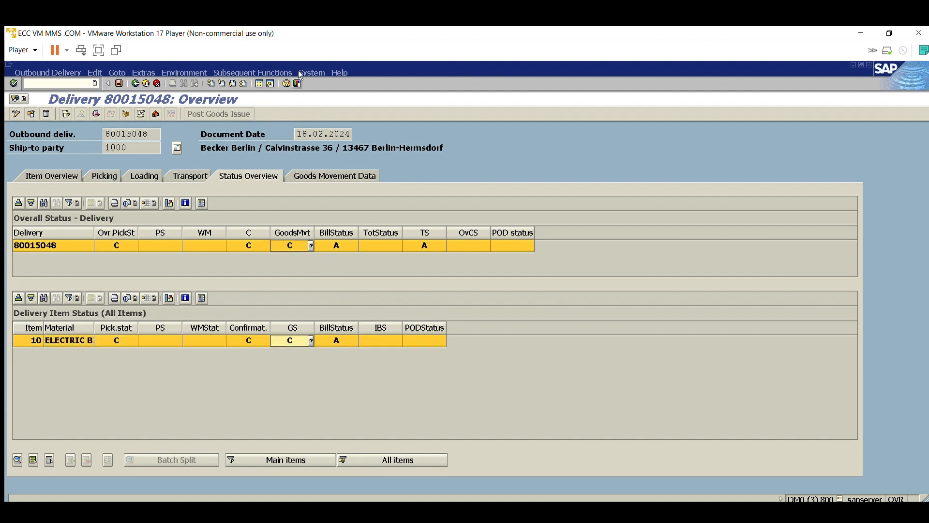
# Open a new session and start the transaction for creating a billing document.
pyautogui.click(259, 83)
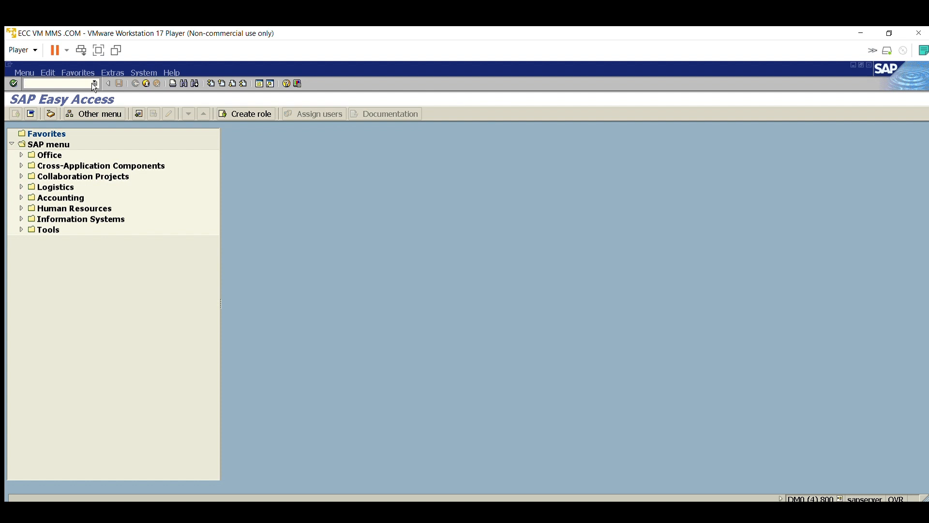
pyautogui.write('vl01')
pyautogui.press('Return')
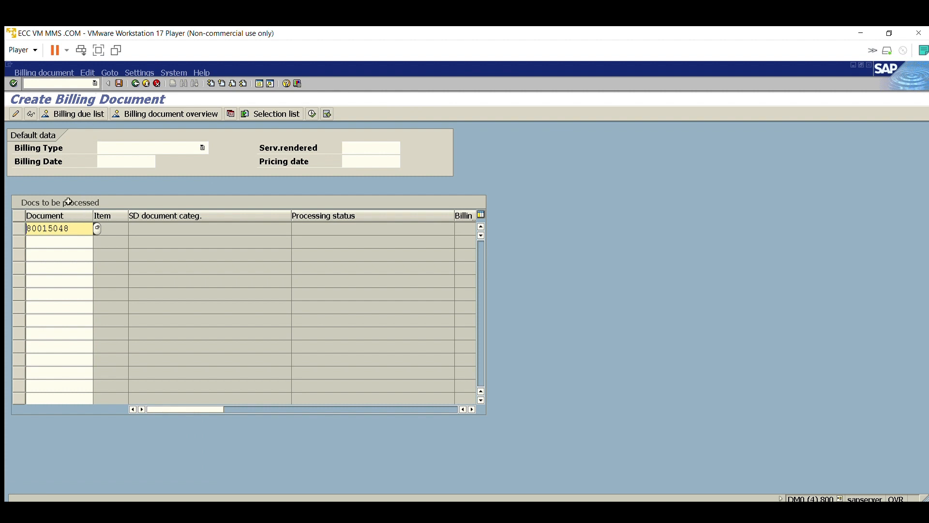
# Try to create a billing document from the posted delivery, check the delivery's processing status, and leave the transaction.
pyautogui.press('Return')
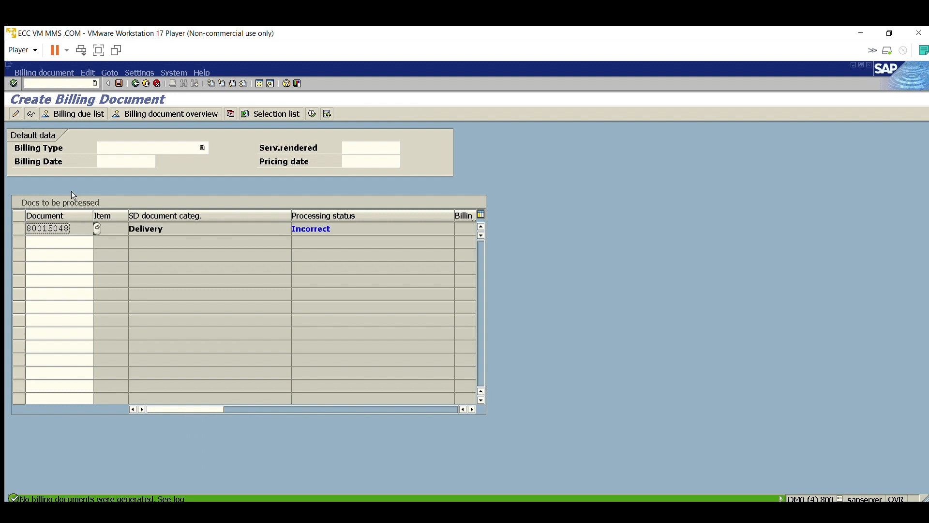
pyautogui.click(189, 226)
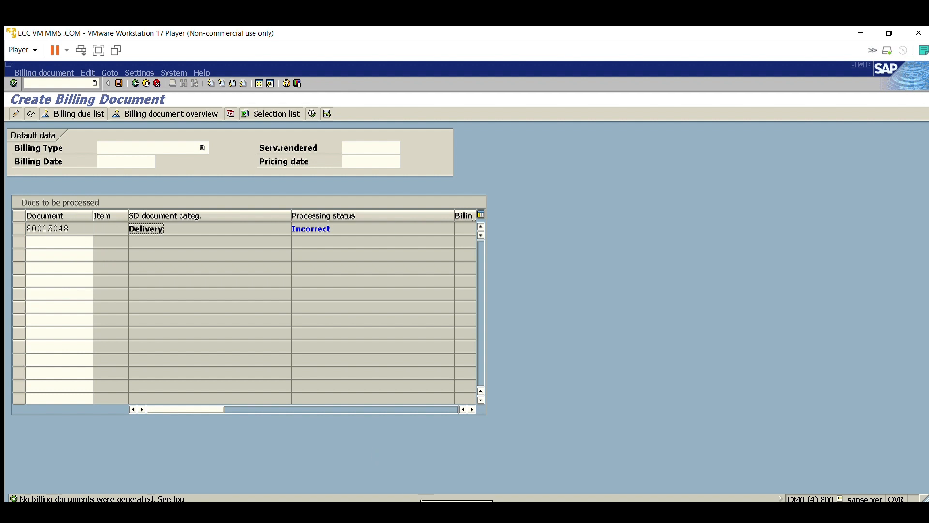
pyautogui.click(48, 228)
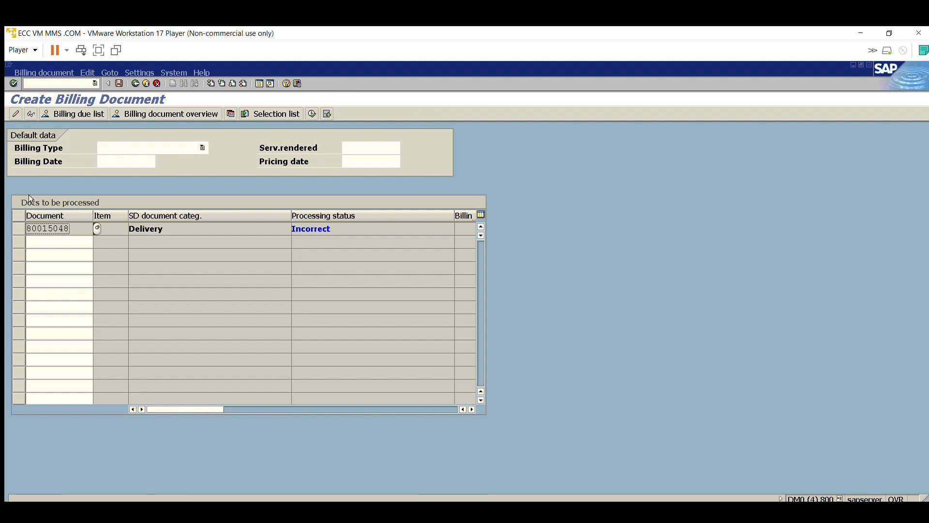
pyautogui.click(121, 75)
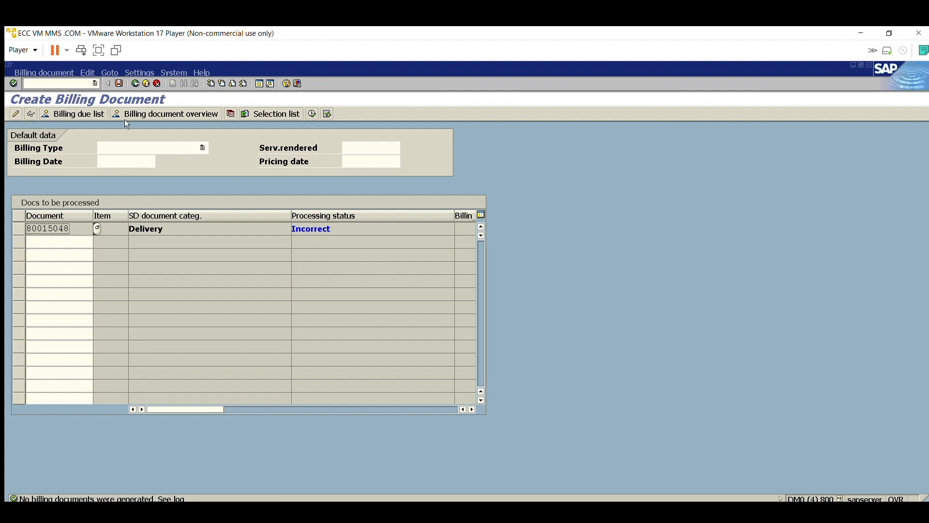
pyautogui.click(237, 409)
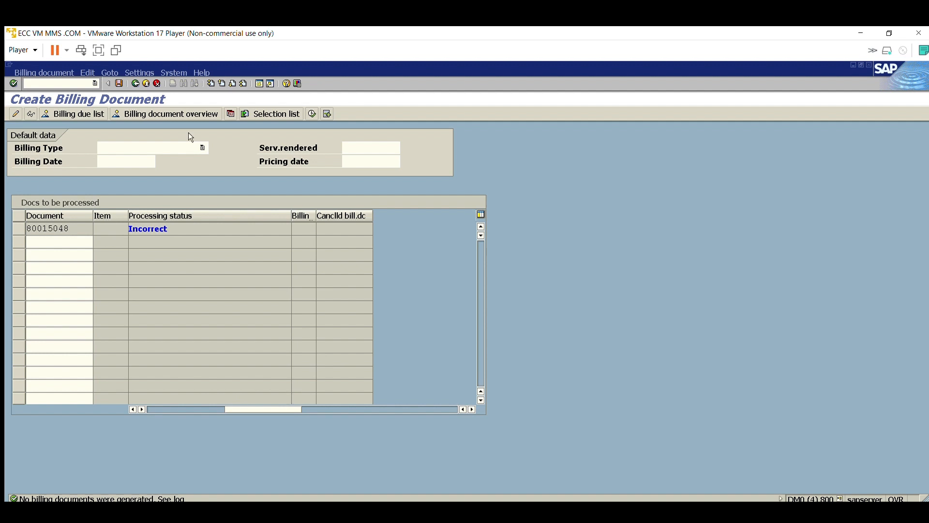
pyautogui.click(136, 83)
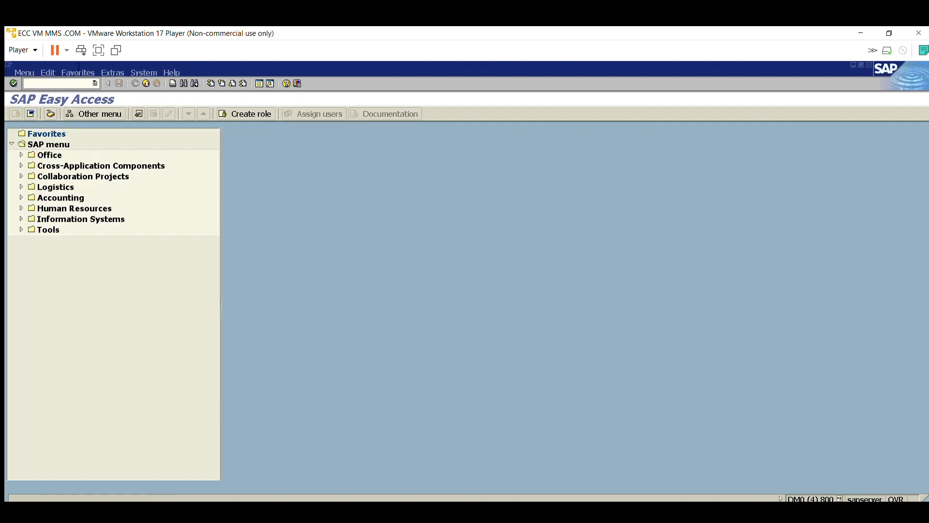
# Restart VF01 and try again to create and save a billing document for the same delivery.
pyautogui.write('vf01')
pyautogui.press('Return')
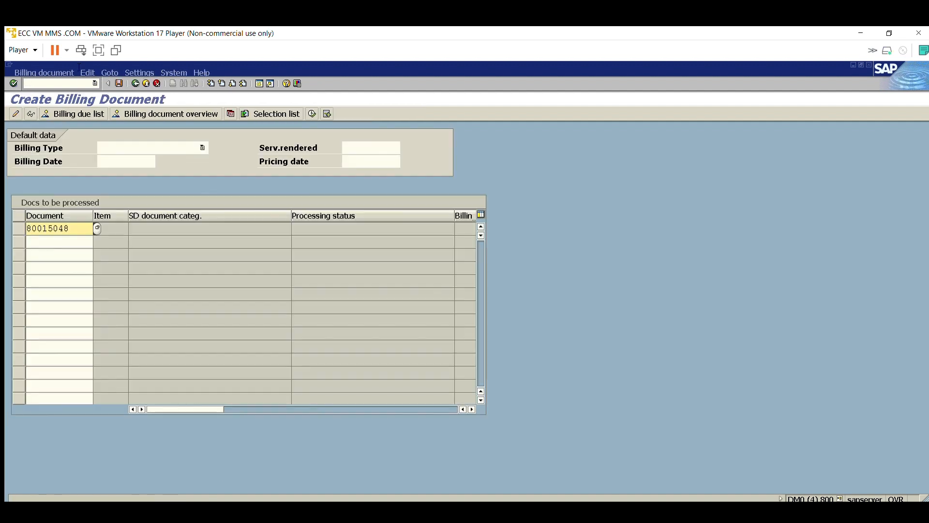
pyautogui.press('Return')
pyautogui.press('Return')
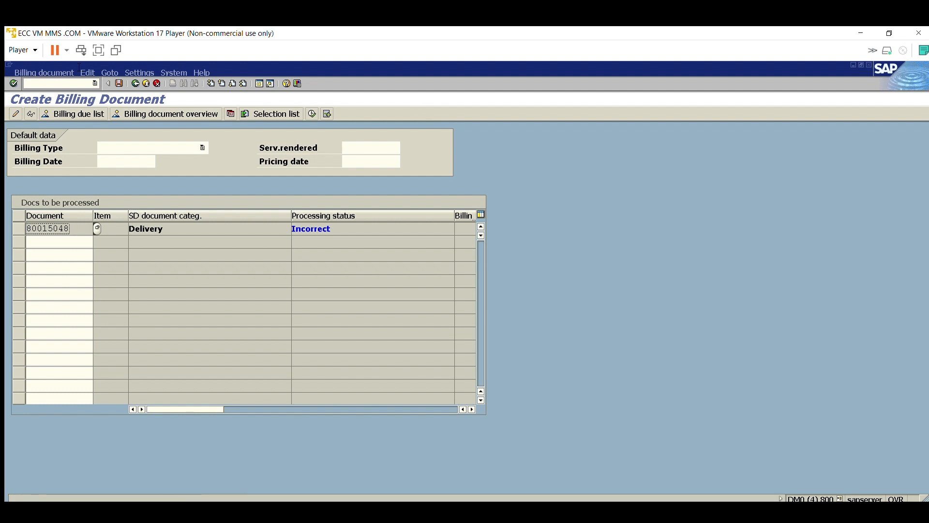
pyautogui.click(86, 73)
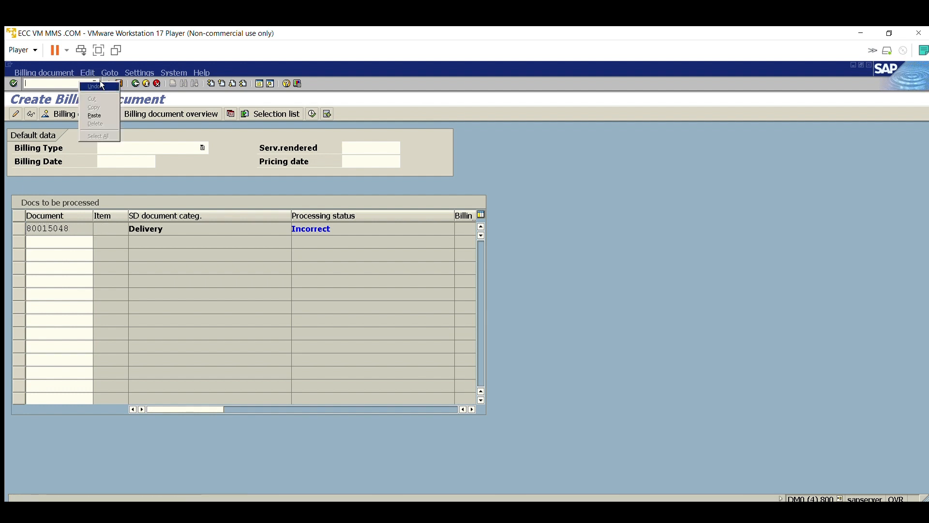
pyautogui.click(21, 228)
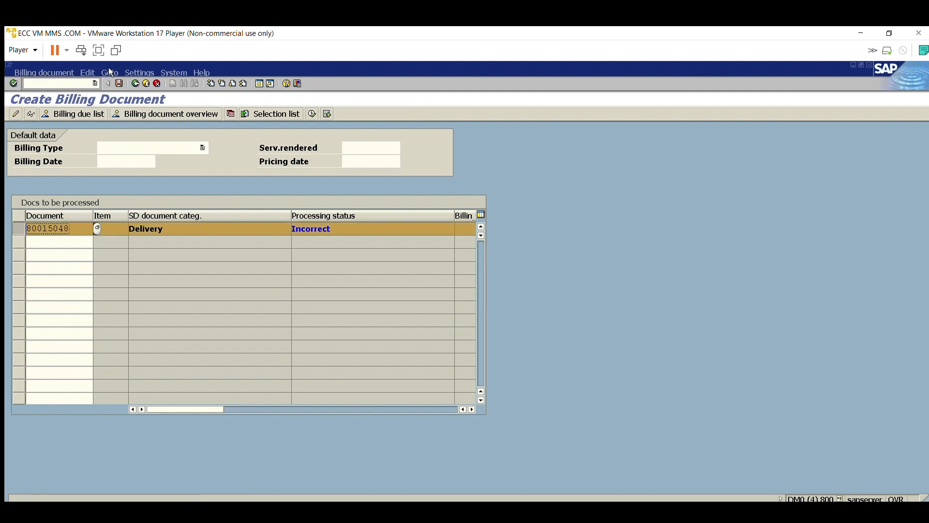
pyautogui.click(119, 83)
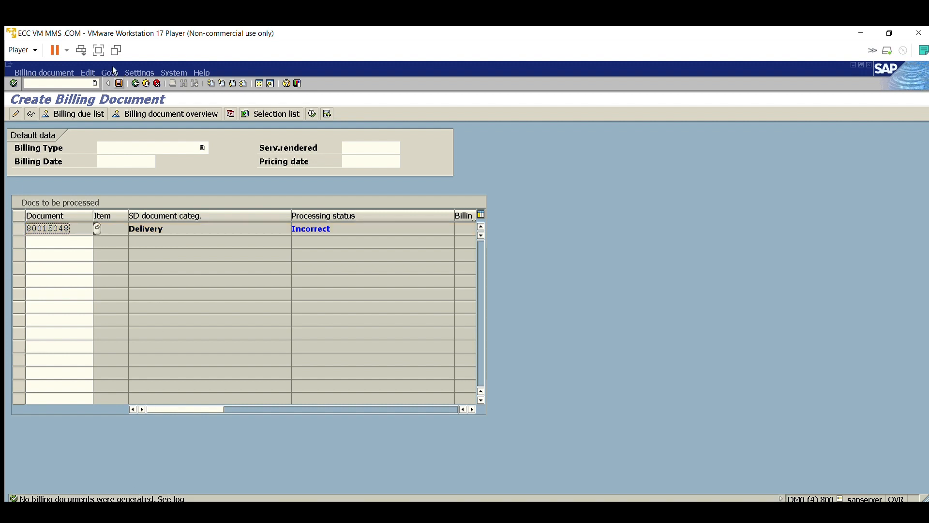
# Open the billing error log, display the delivery from its entry, and exit the billing transaction.
pyautogui.click(87, 73)
pyautogui.click(97, 91)
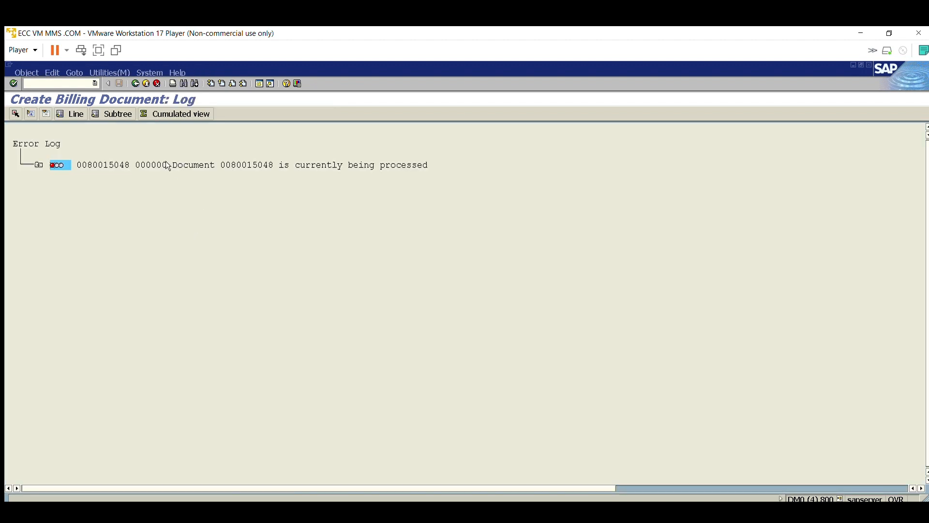
pyautogui.doubleClick(230, 161)
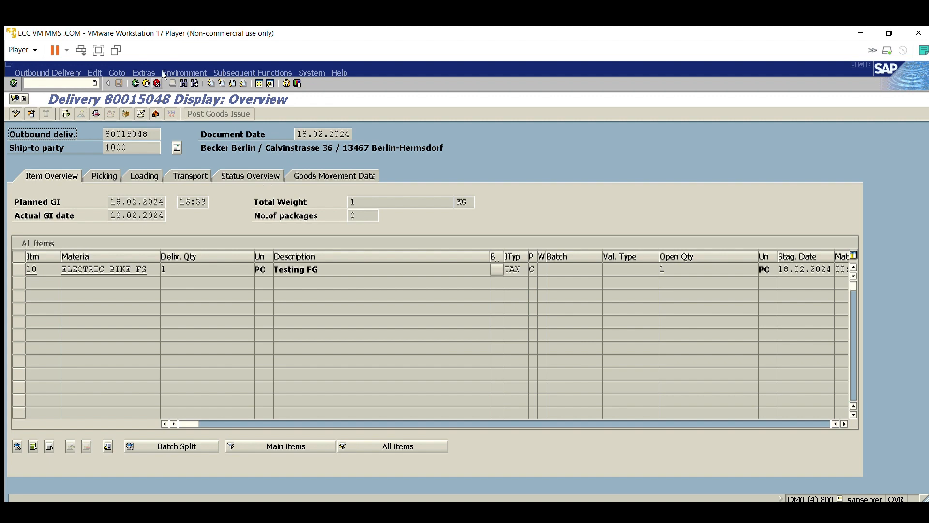
pyautogui.press('F3')
pyautogui.press('F3')
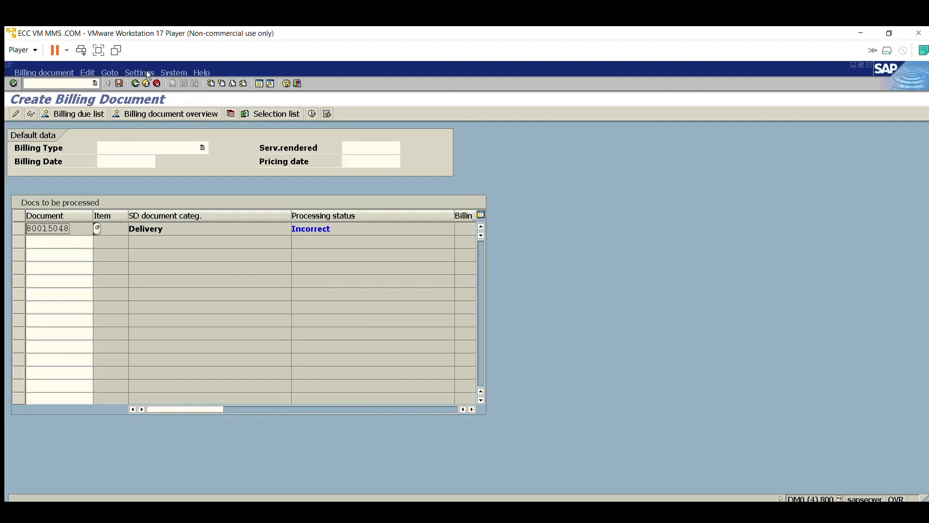
pyautogui.press('F3')
# Switch to the delivery session, reopen the delivery for change, check its overall and item billing status, and exit it.
pyautogui.hotkey('alt', 'Tab')
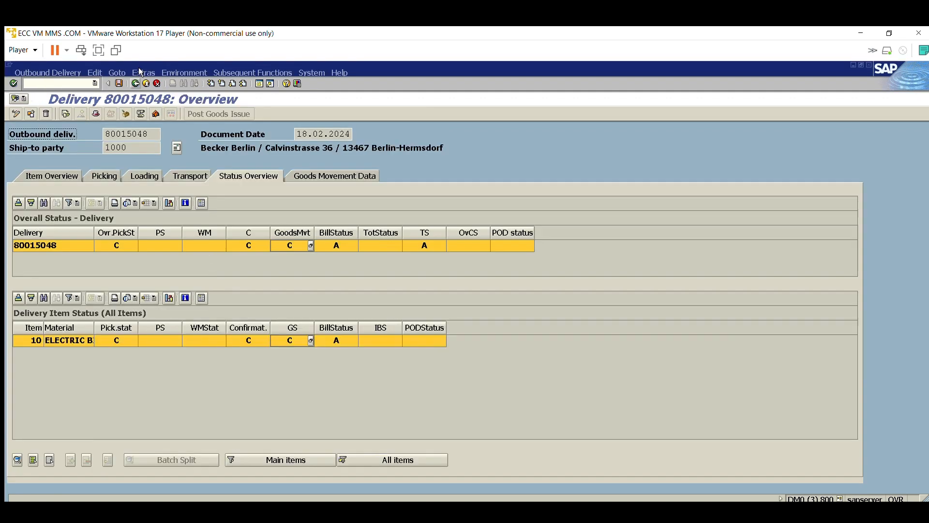
pyautogui.press('F3')
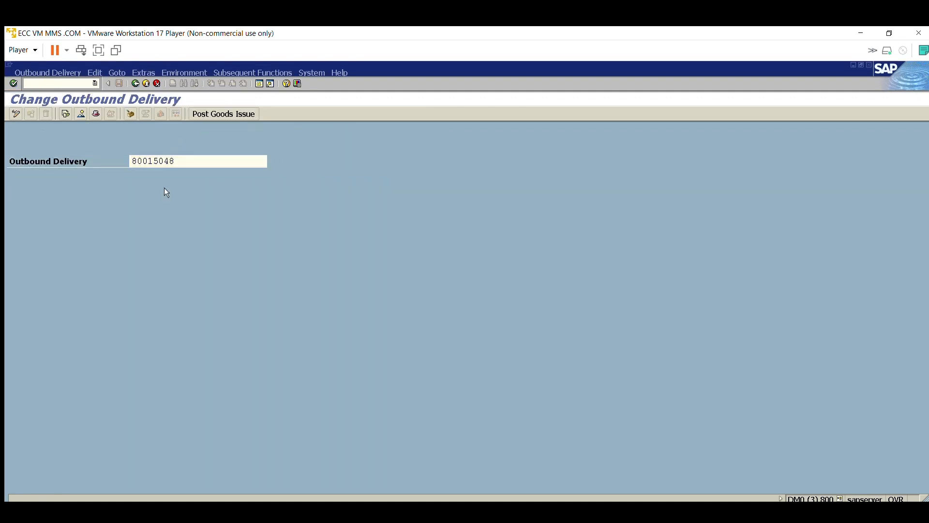
pyautogui.press('Return')
pyautogui.click(249, 175)
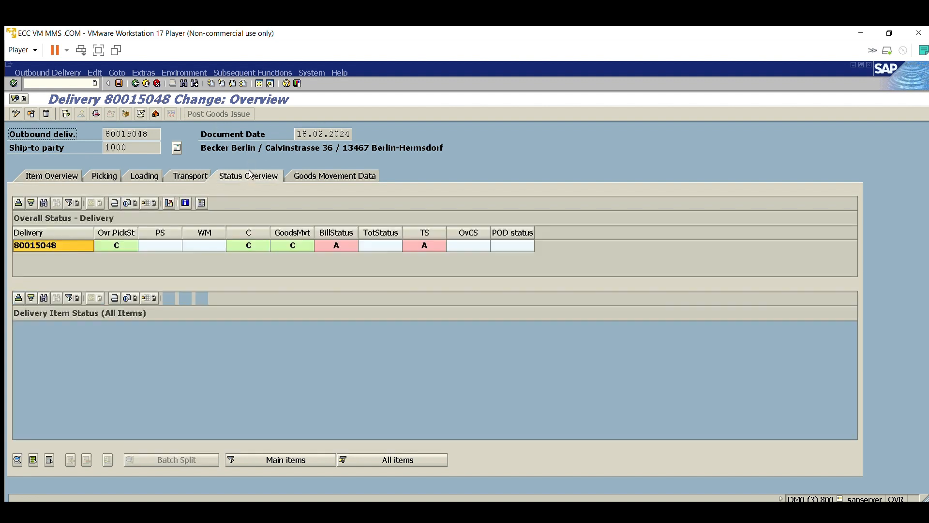
pyautogui.click(127, 243)
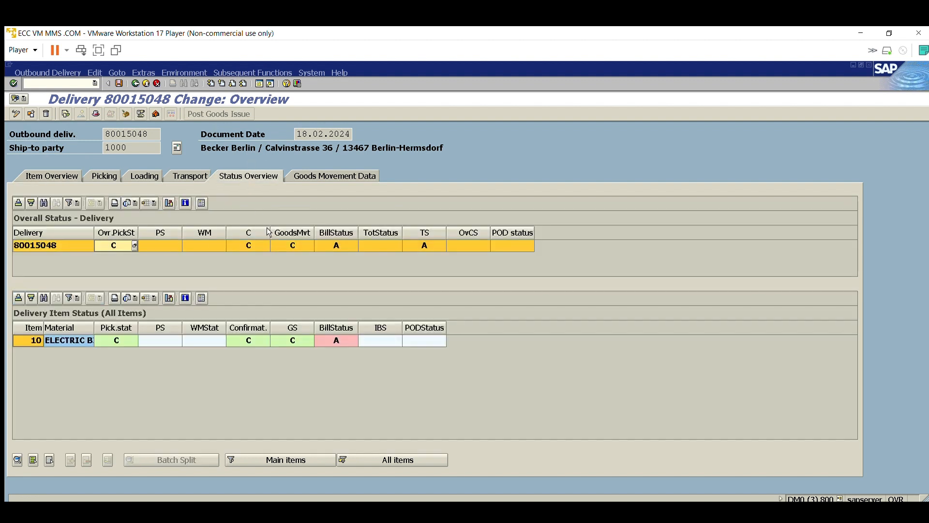
pyautogui.click(338, 328)
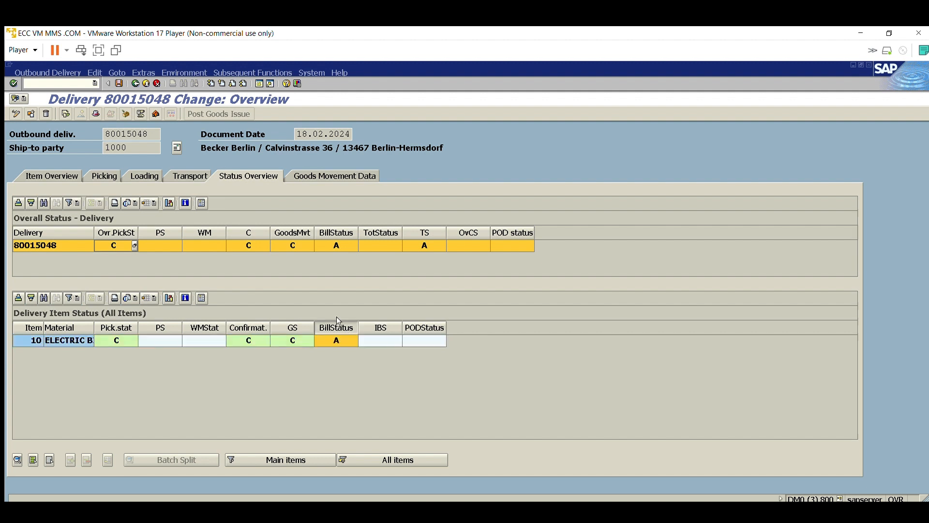
pyautogui.click(145, 84)
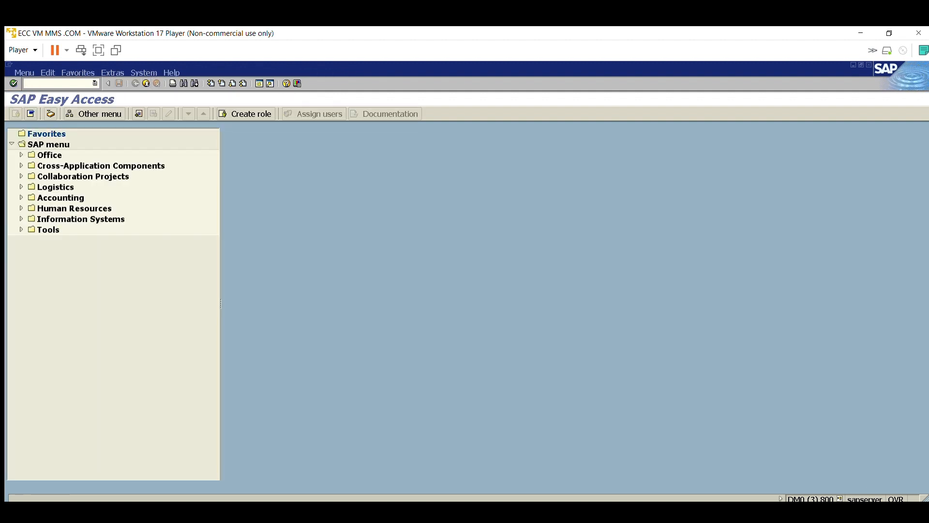
# Run the MB51 material document list for ELECTRIC BIKE FG in plant 1000 and show it as a detailed list.
pyautogui.write('mb51')
pyautogui.press('Return')
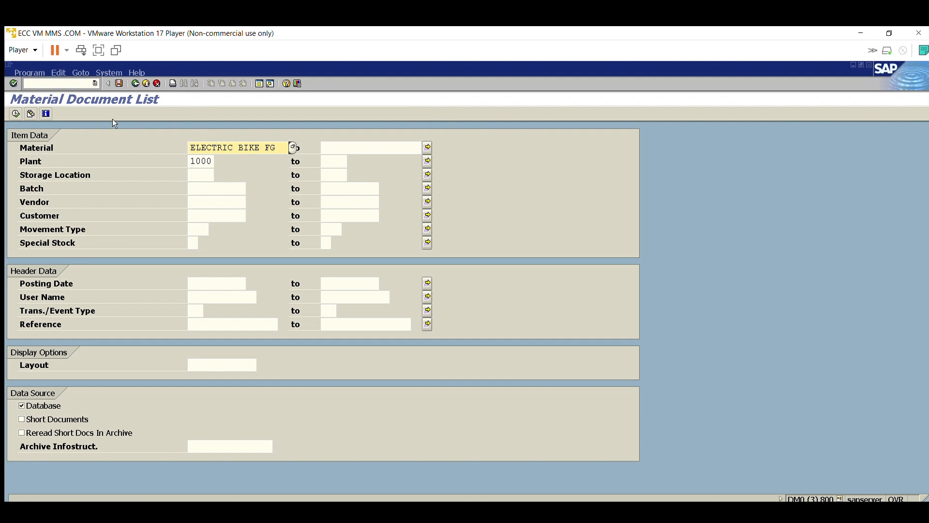
pyautogui.click(18, 111)
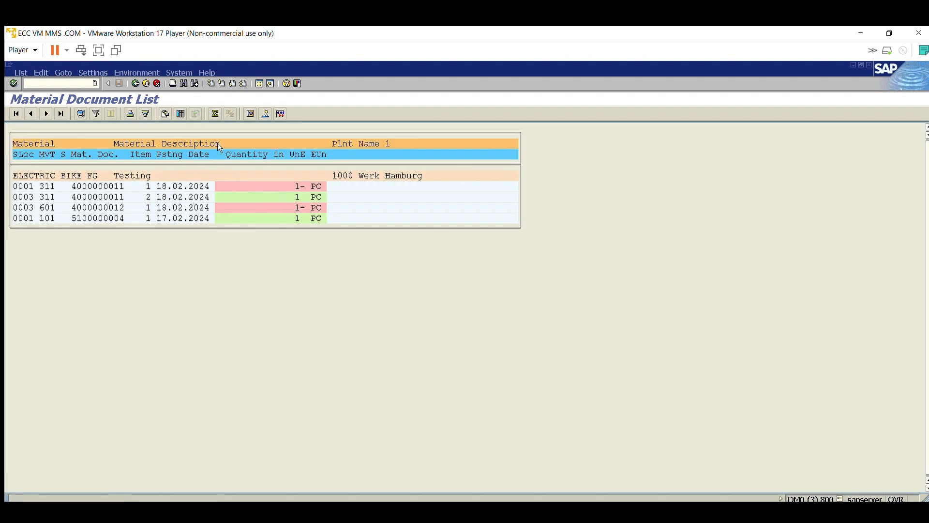
pyautogui.click(182, 112)
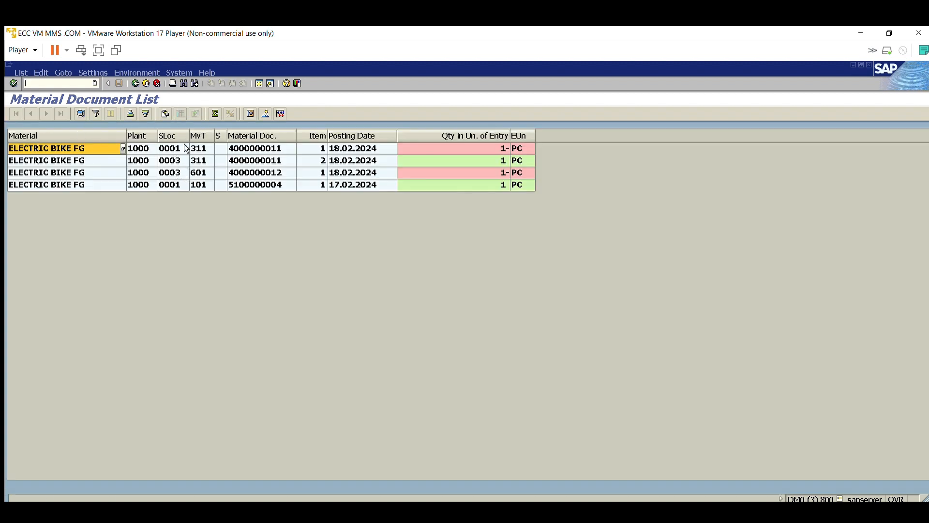
# Examine the movement types, storage locations and quantities of the 101, 311 and 601 postings for ELECTRIC BIKE FG.
pyautogui.click(203, 185)
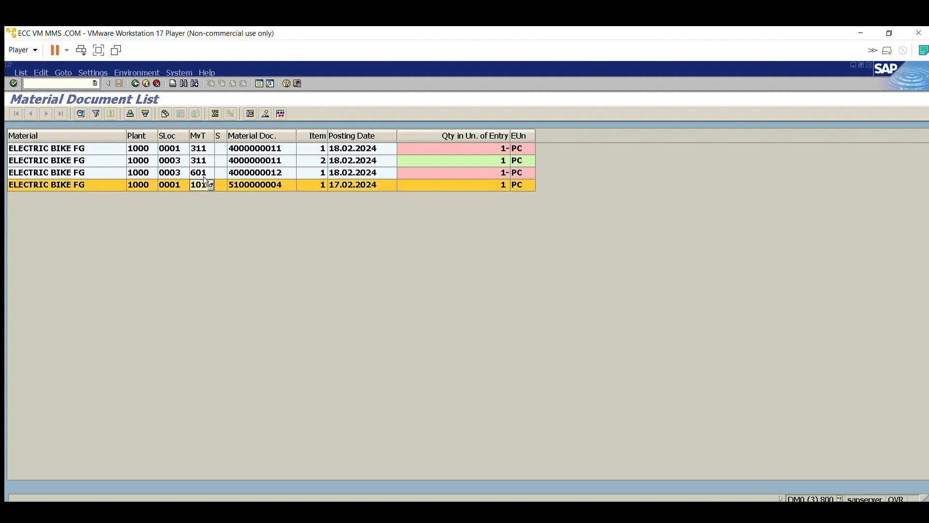
pyautogui.click(208, 148)
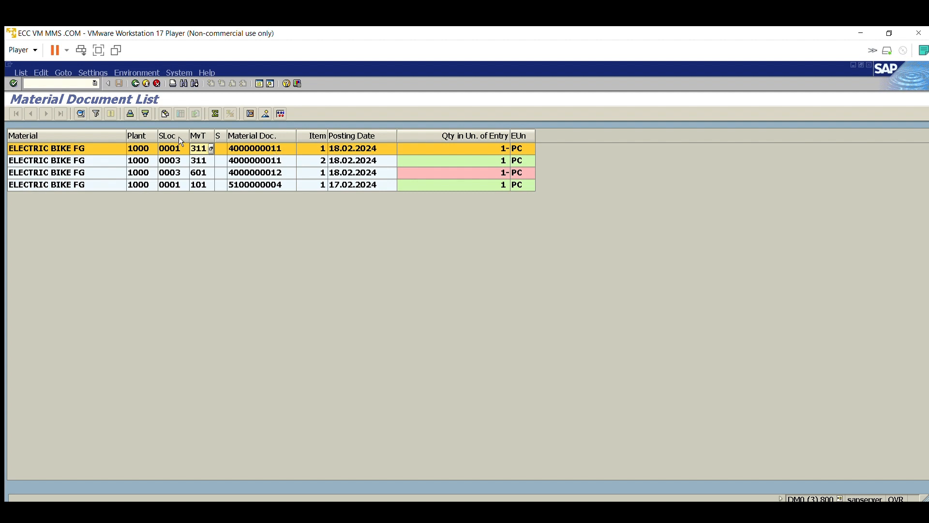
pyautogui.press('Left')
pyautogui.press('Down')
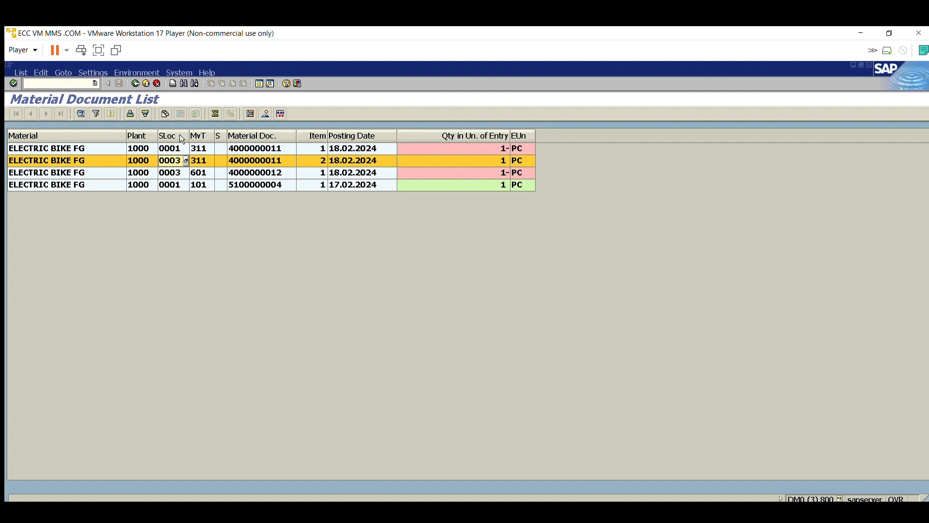
pyautogui.click(206, 148)
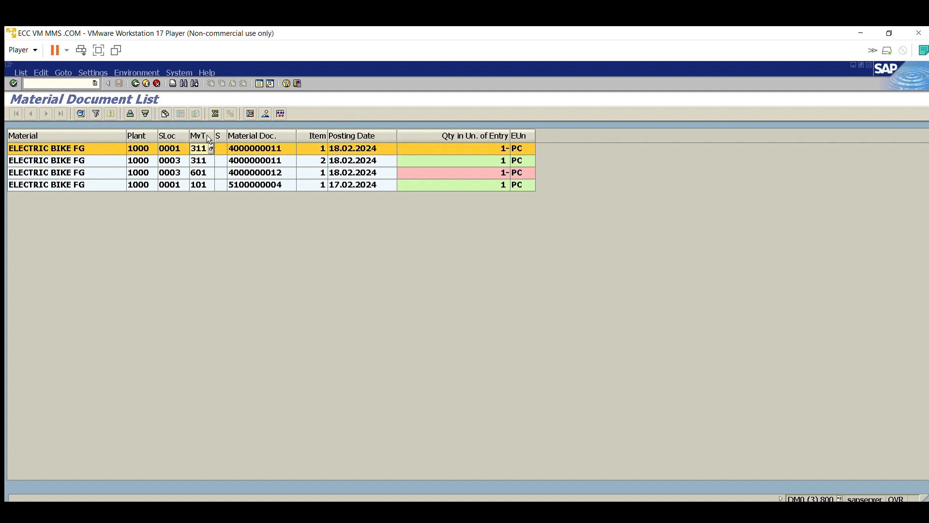
pyautogui.press('Down')
pyautogui.press('Down')
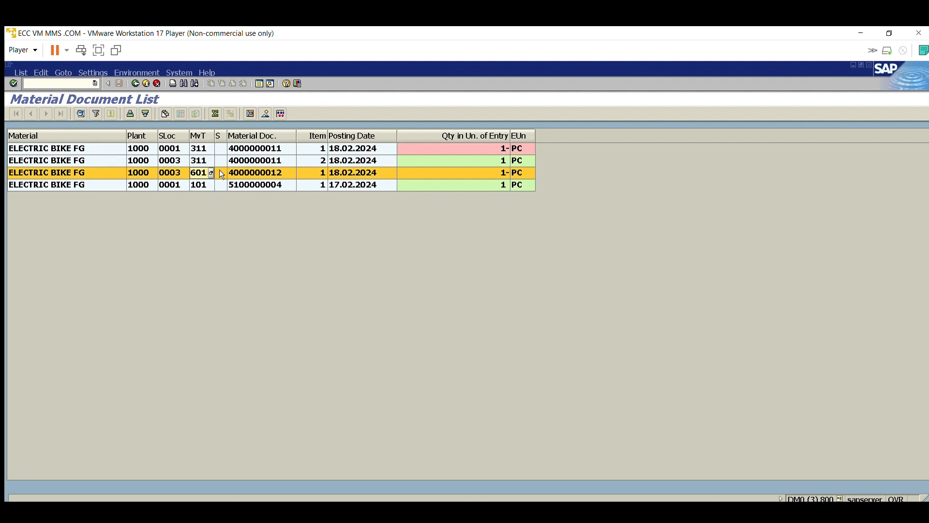
pyautogui.click(491, 172)
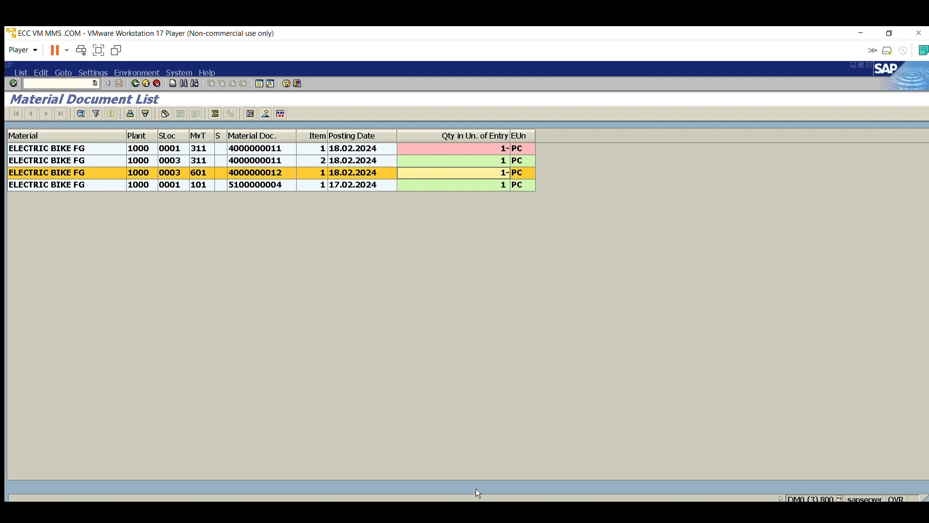
# Switch to the stock overview session, refresh it, and check the unrestricted-use stock of ELECTRIC BIKE FG.
pyautogui.click(412, 508)
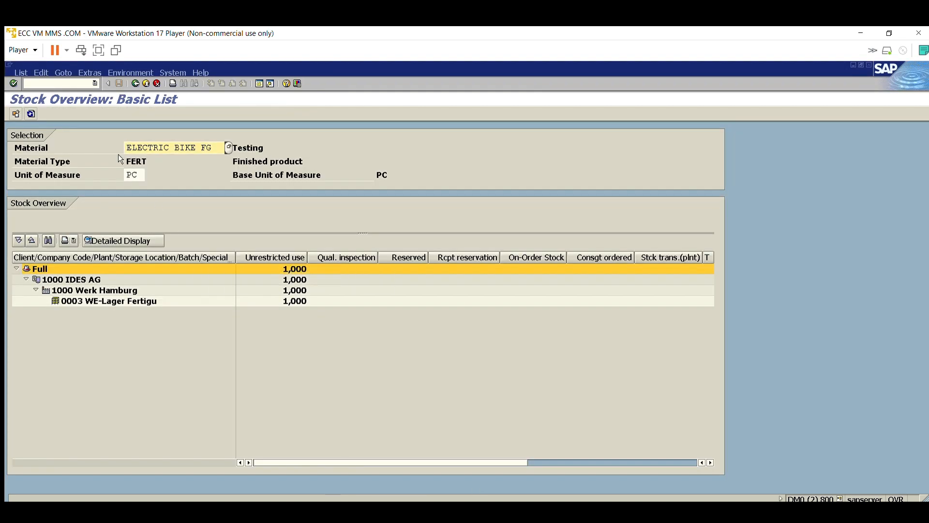
pyautogui.click(32, 114)
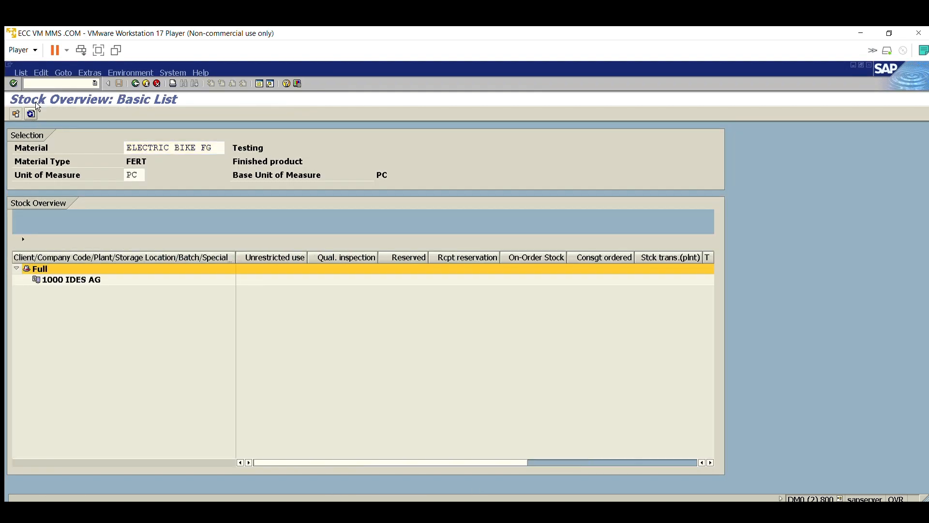
pyautogui.click(279, 251)
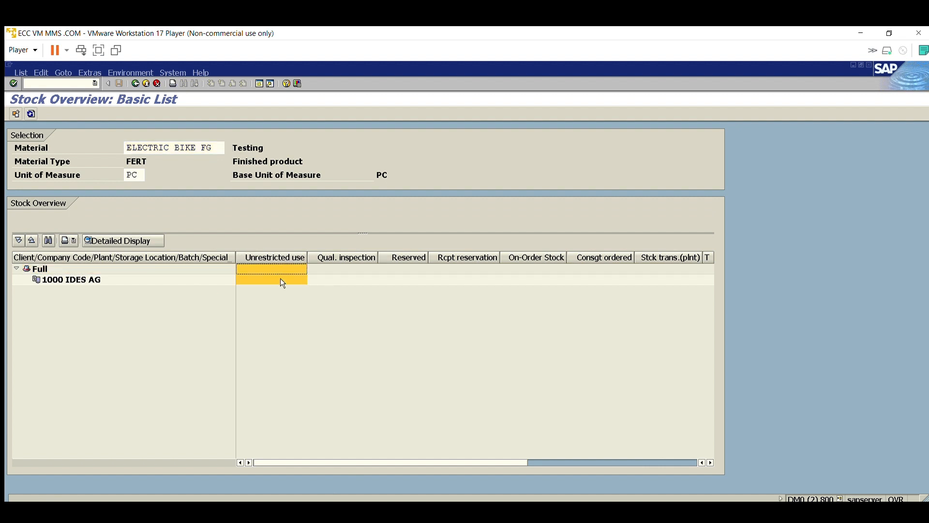
pyautogui.click(292, 269)
# Return to the billing session, create the F2 invoice for the delivery's ELECTRIC BIKE FG item with VF01, and save it.
pyautogui.click(487, 509)
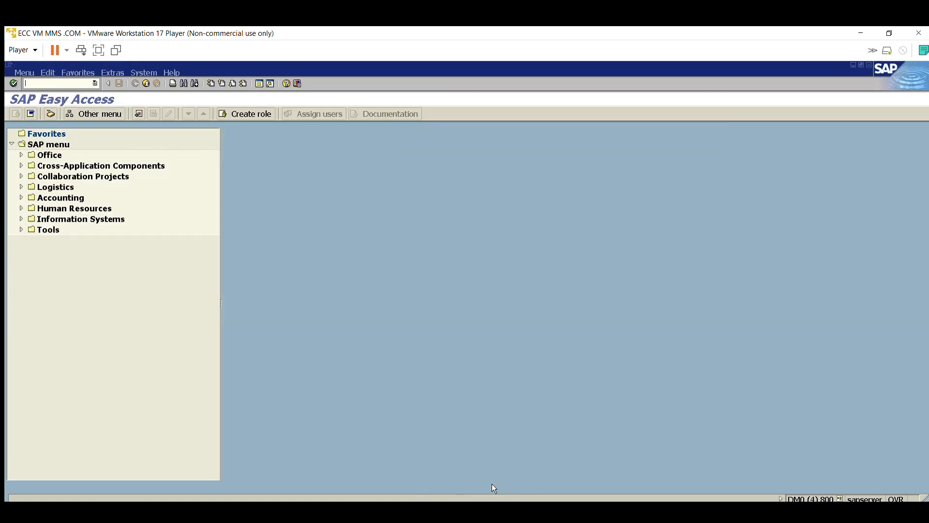
pyautogui.write('vf01')
pyautogui.press('Return')
pyautogui.press('Return')
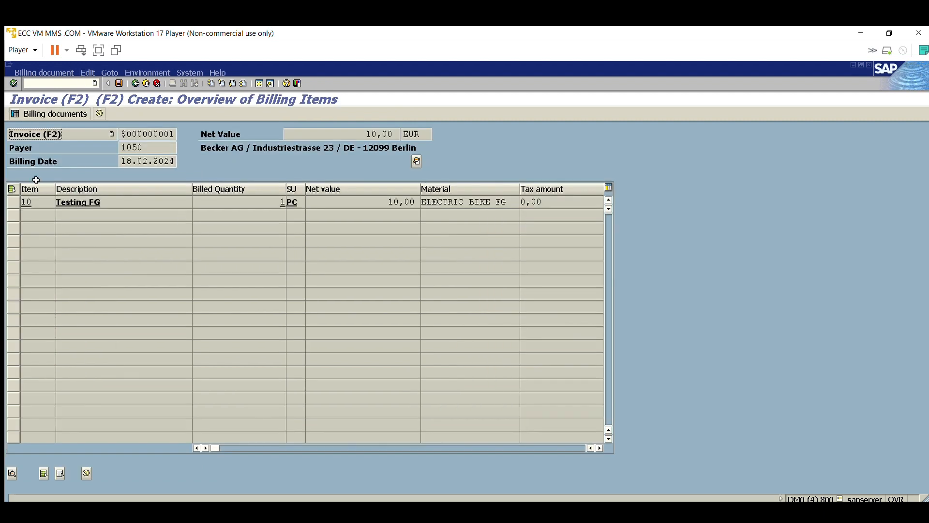
pyautogui.click(12, 189)
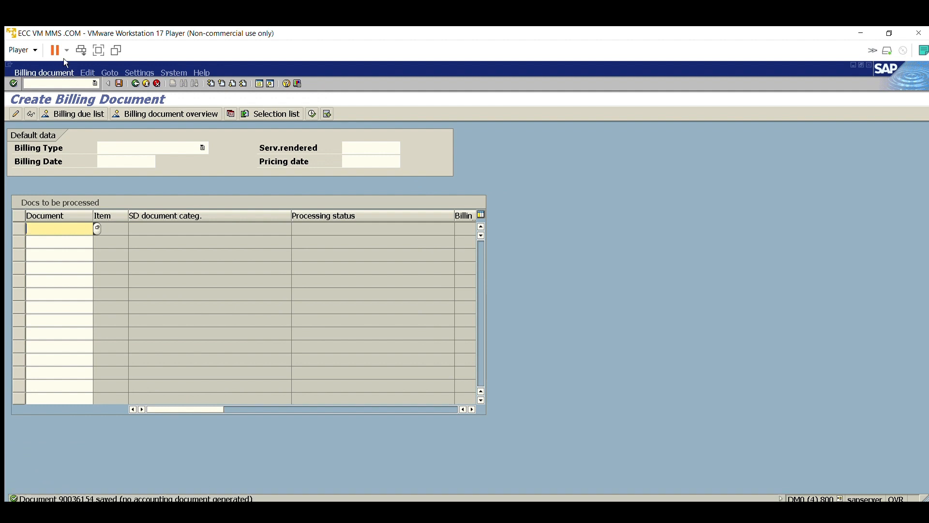
# Display the newly saved F2 billing document with its overview of billing items.
pyautogui.click(60, 73)
pyautogui.click(52, 89)
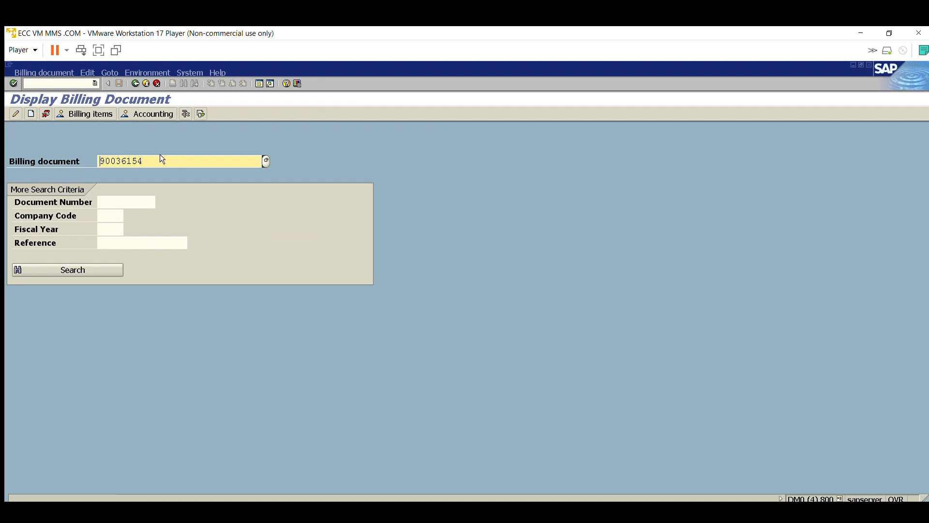
pyautogui.press('Return')
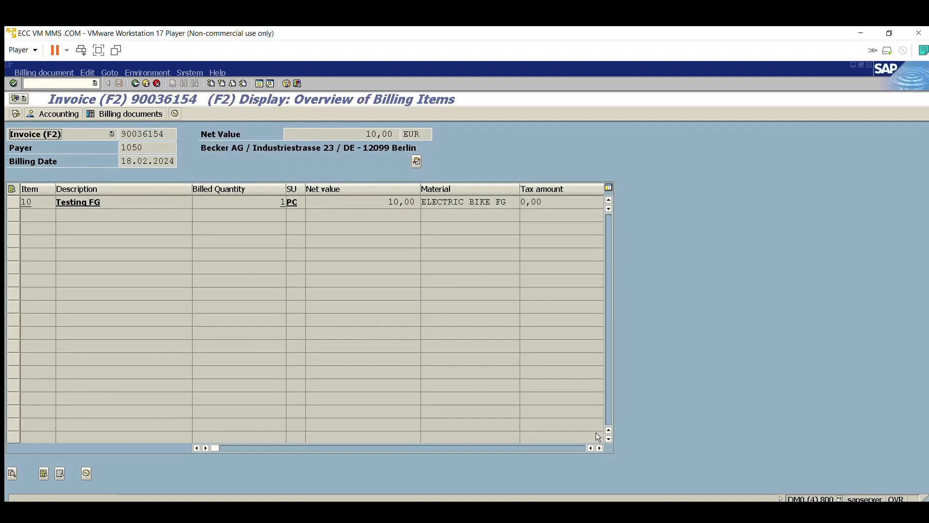
# Examine the invoice item's plant, storage location, profit center, sales document and reference document values.
pyautogui.hscroll(10, 600, 434)
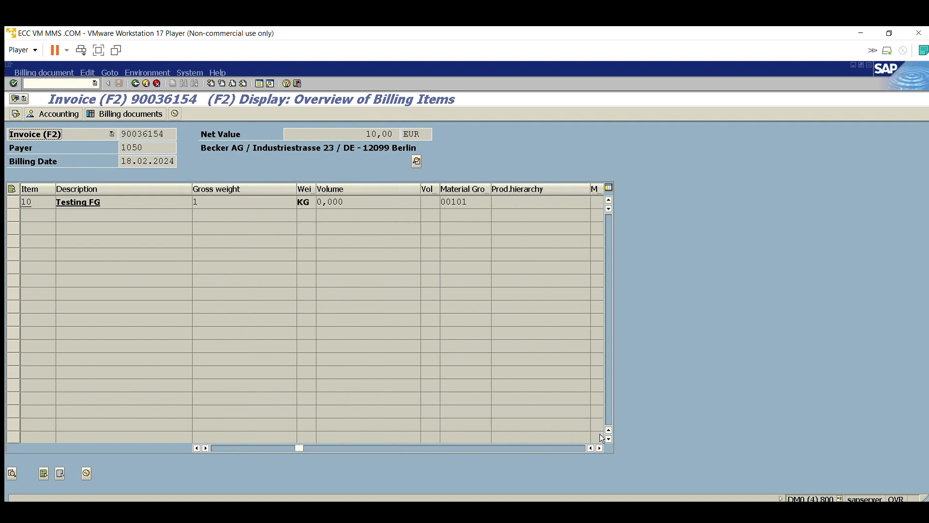
pyautogui.hscroll(10, 600, 434)
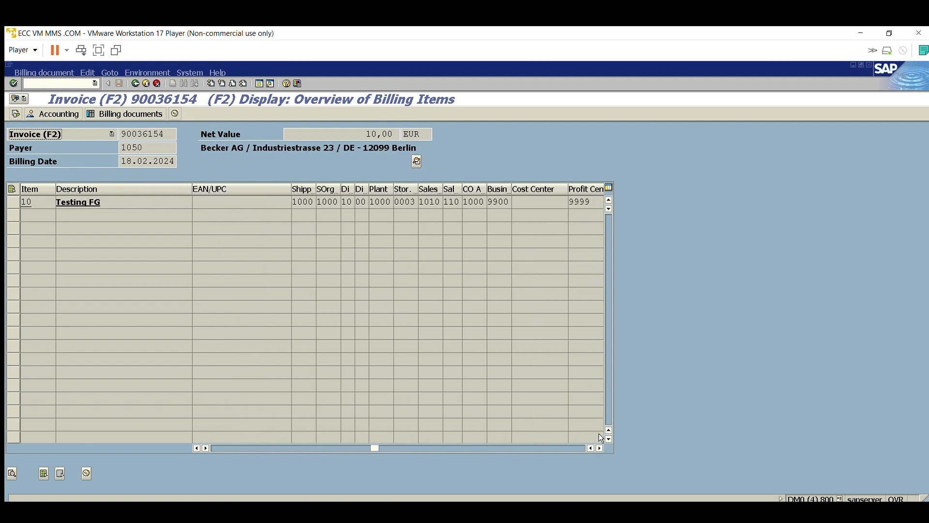
pyautogui.hscroll(6, 599, 434)
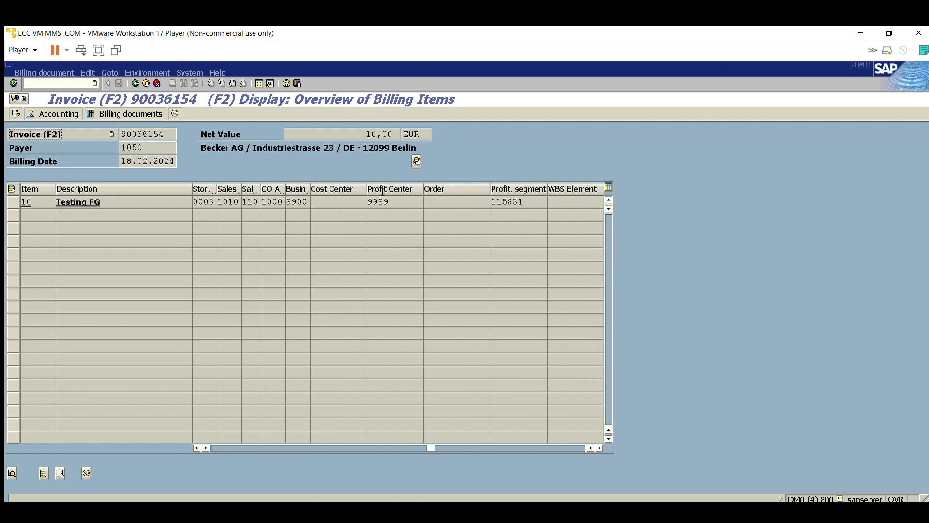
pyautogui.doubleClick(379, 201)
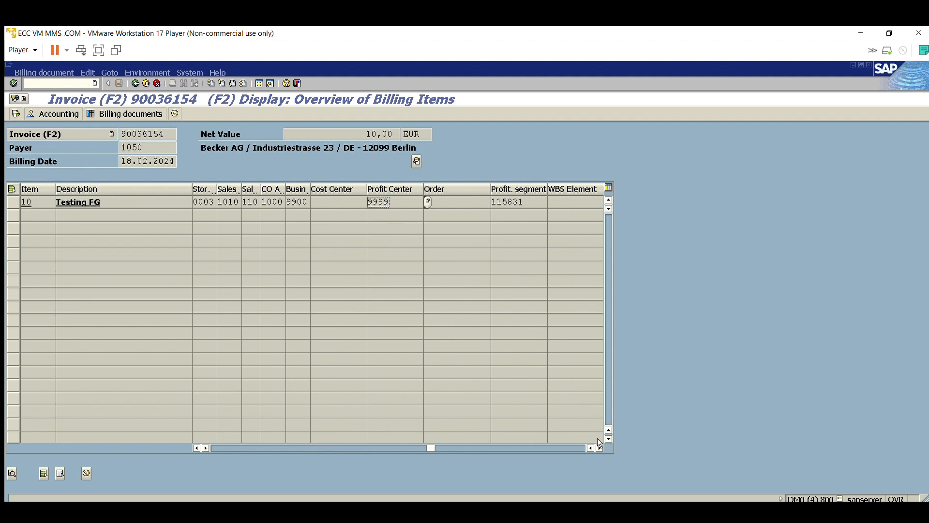
pyautogui.hscroll(8, 600, 436)
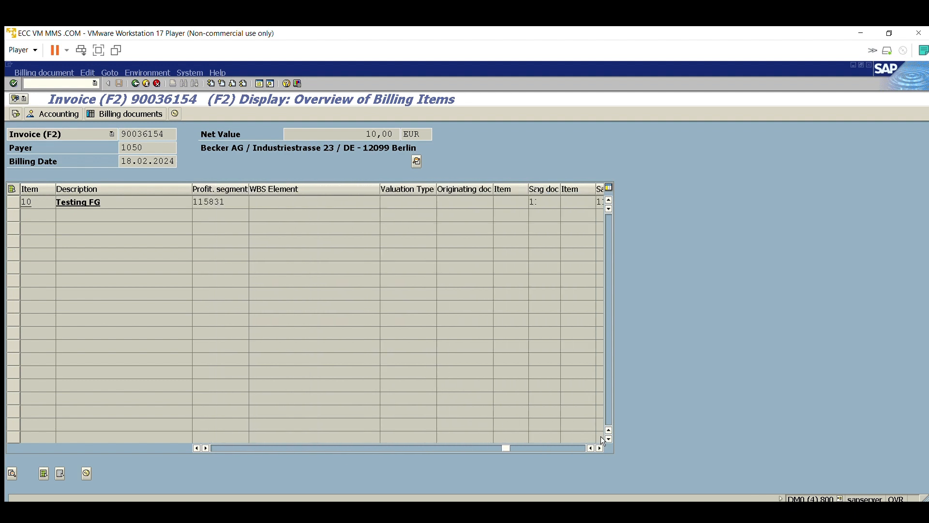
pyautogui.hscroll(4, 600, 436)
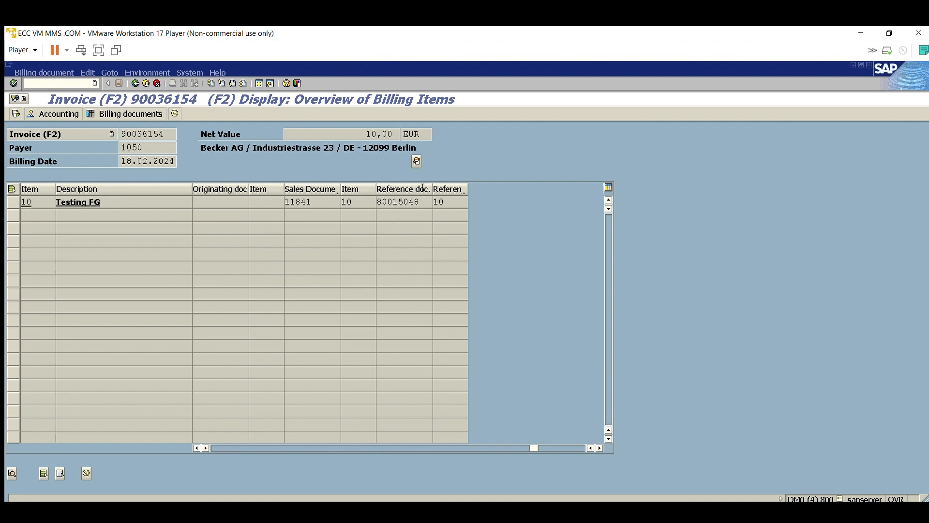
pyautogui.doubleClick(397, 202)
# Exit the material document list and the billing document display to return both sessions to SAP Easy Access.
pyautogui.click(423, 510)
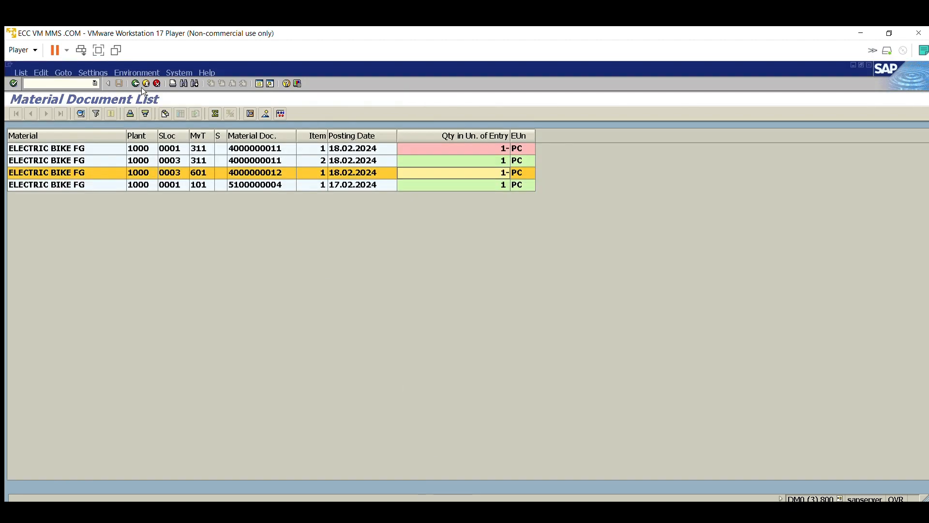
pyautogui.click(147, 81)
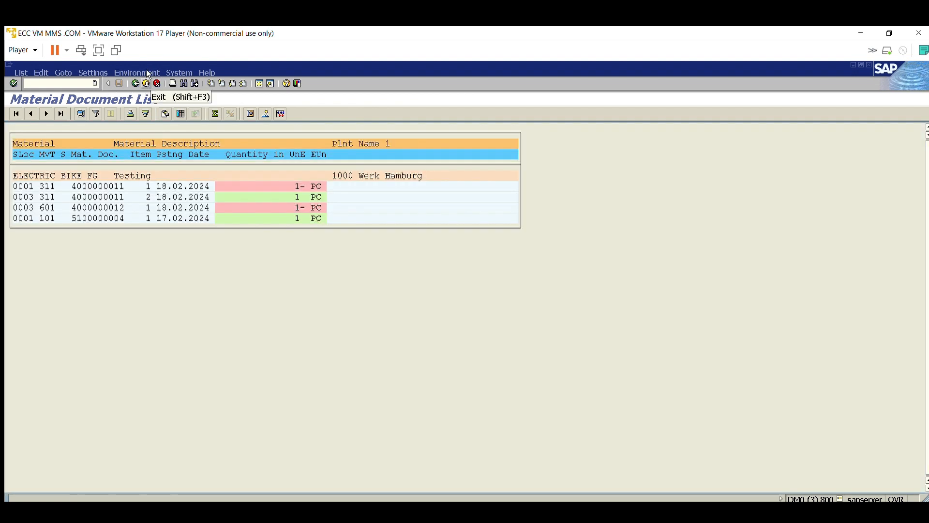
pyautogui.click(146, 84)
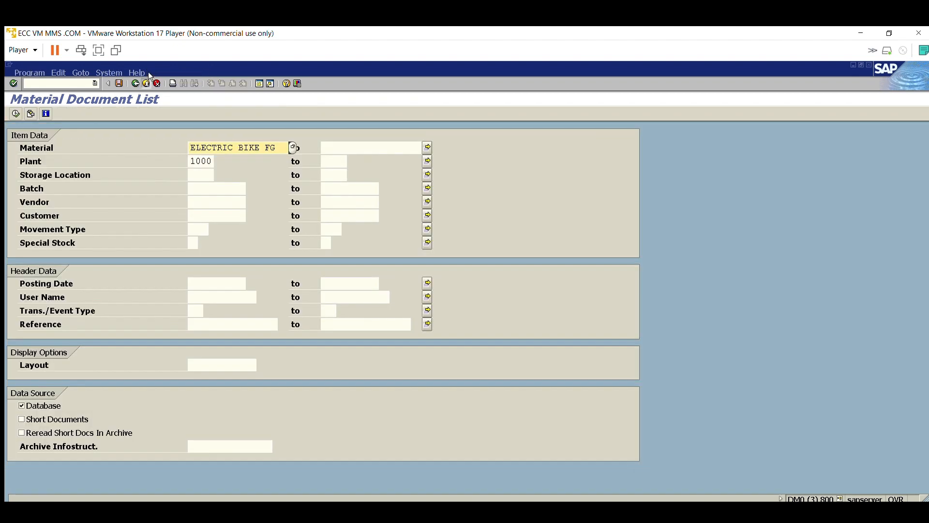
pyautogui.click(146, 84)
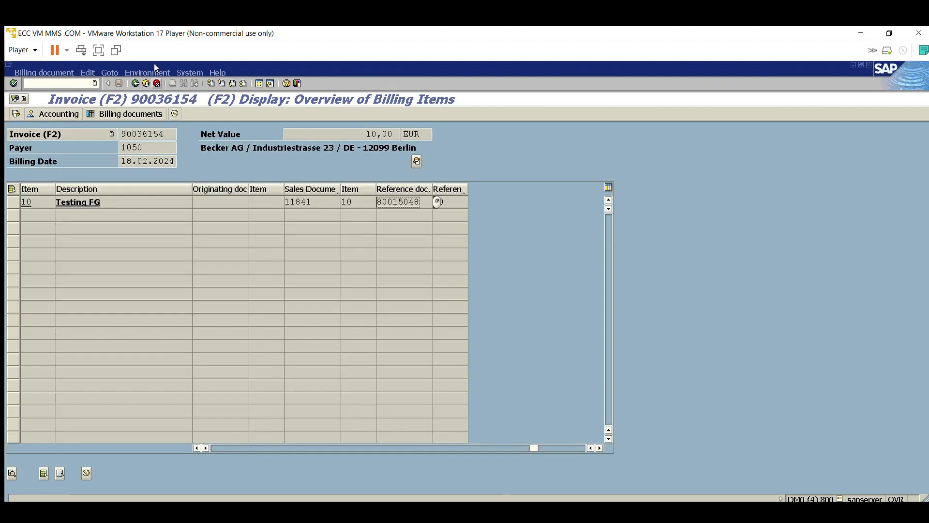
pyautogui.click(146, 83)
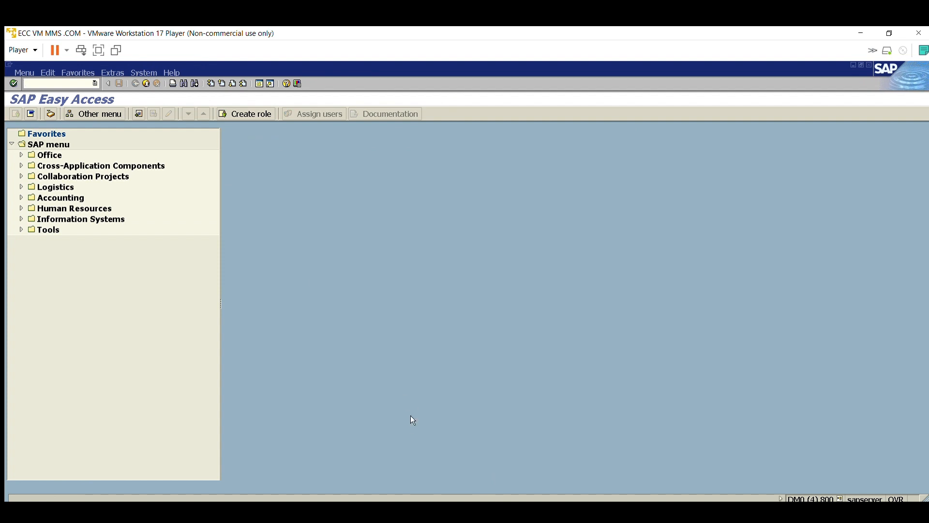
# Switch to the planned independent requirements session, redisplay ELECTRIC BIKE FG, check its schedule line's planned and withdrawal quantities, and exit.
pyautogui.click(258, 503)
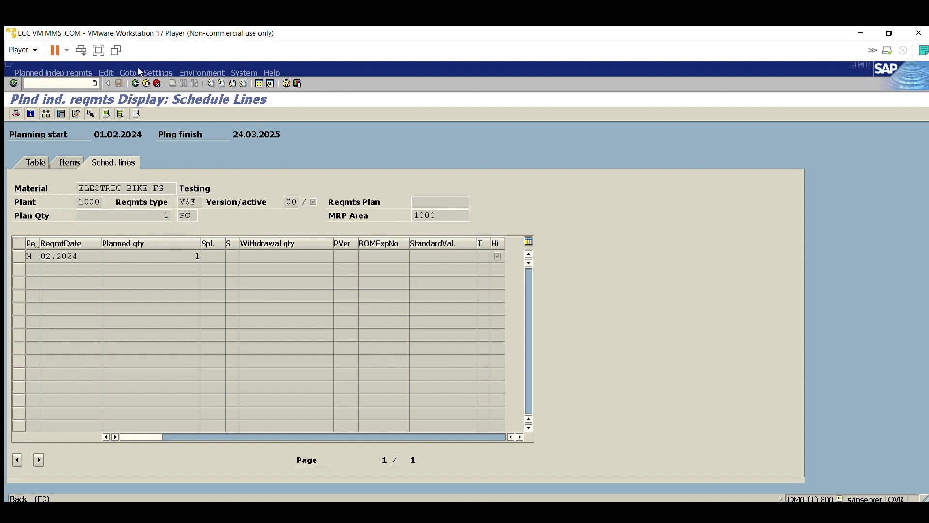
pyautogui.click(136, 83)
pyautogui.press('Return')
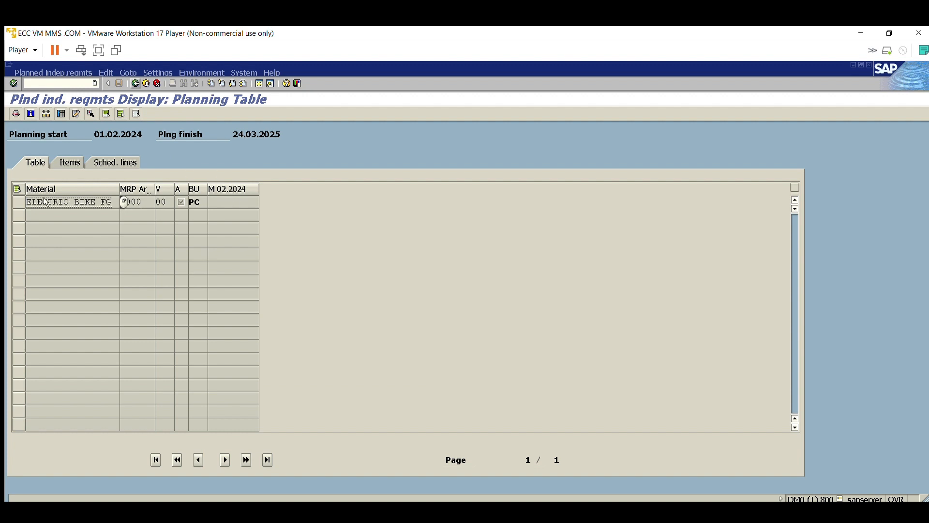
pyautogui.click(20, 201)
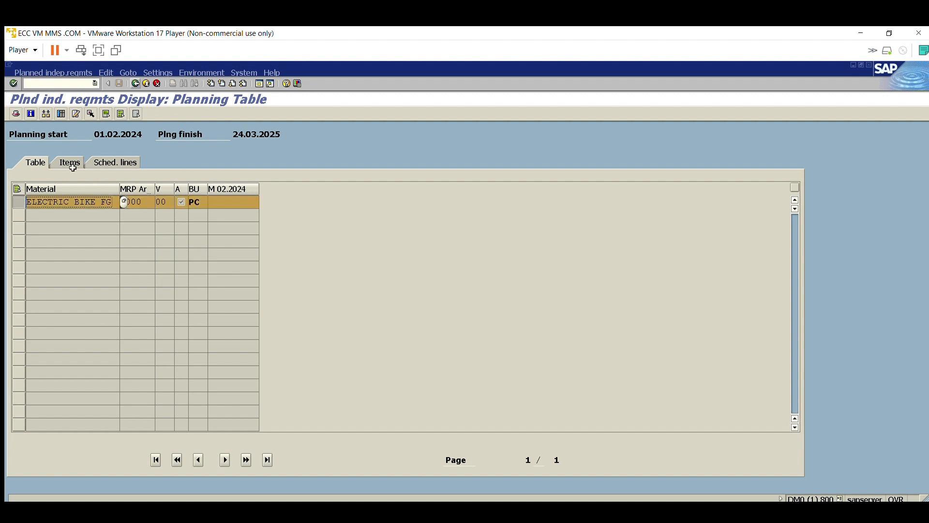
pyautogui.click(109, 152)
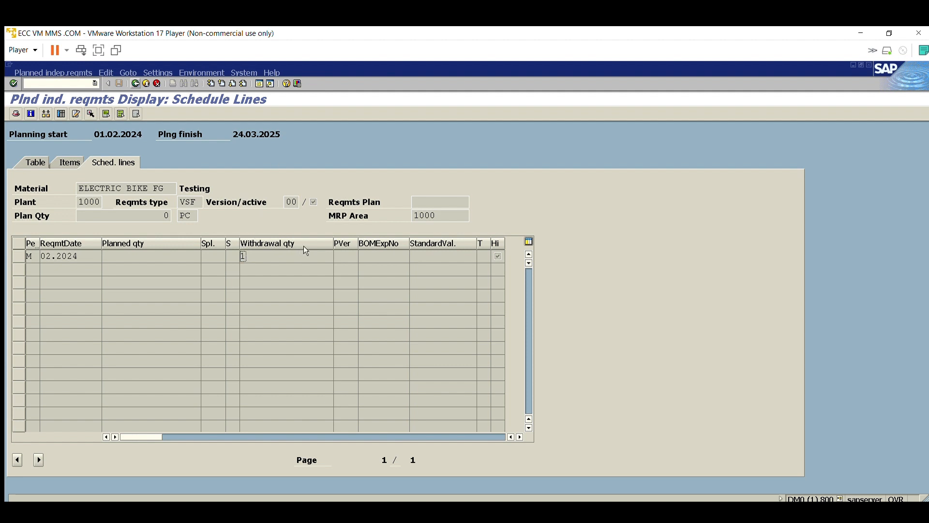
pyautogui.click(151, 82)
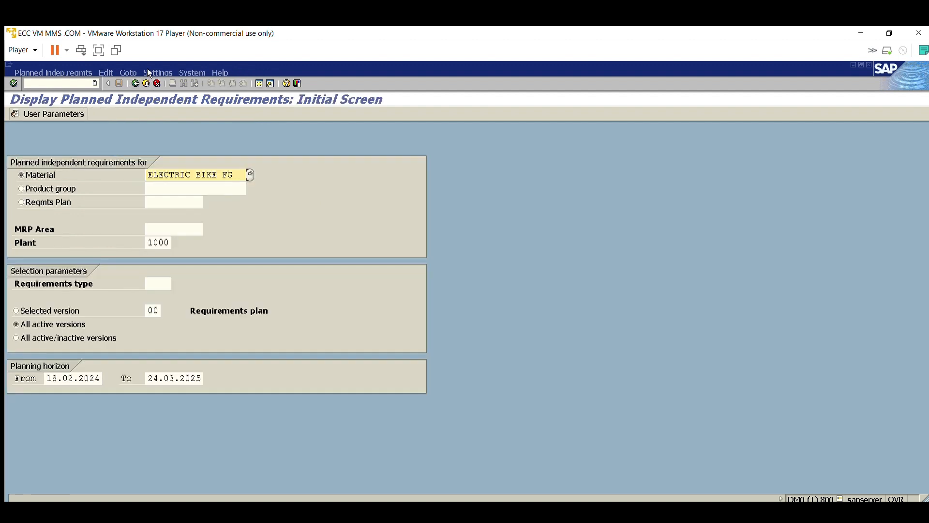
# In the free session, run MD04 for ELECTRIC BIKE FG in plant 1000 and check its available quantity.
pyautogui.click(427, 500)
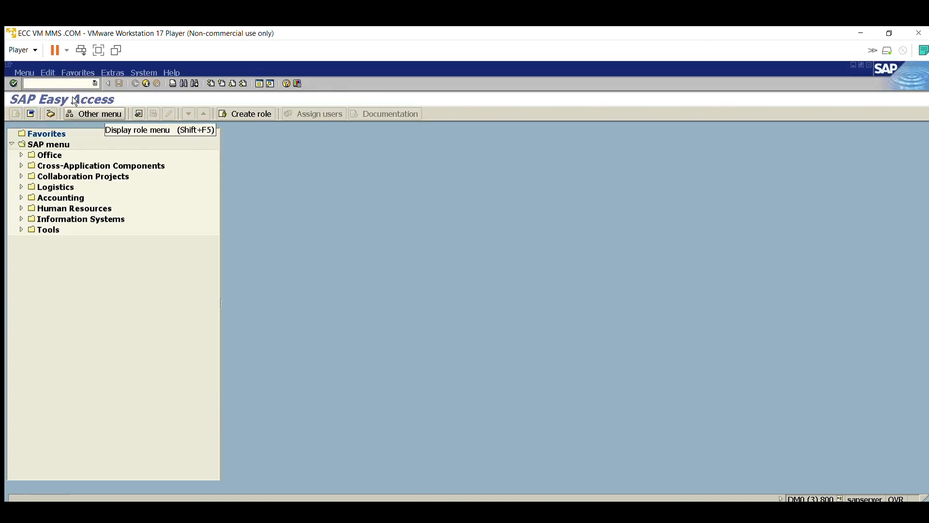
pyautogui.write('md04')
pyautogui.press('Return')
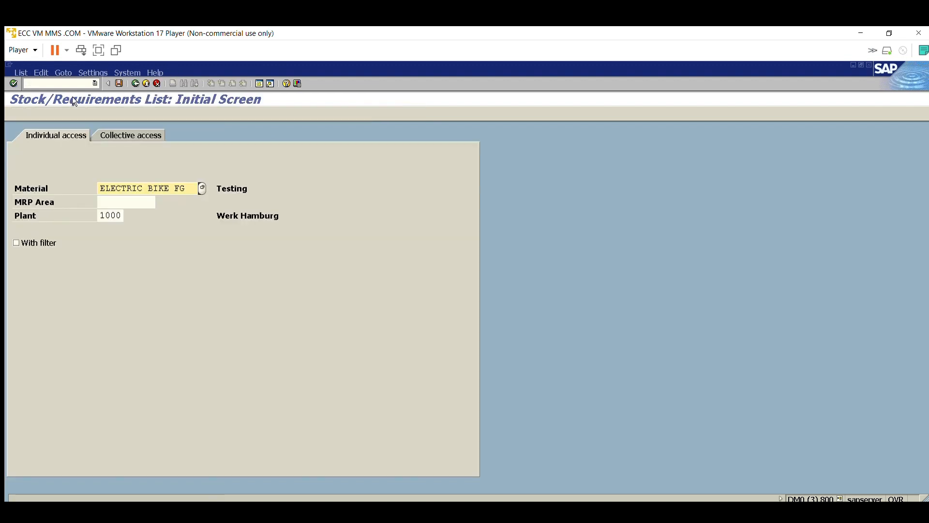
pyautogui.press('Return')
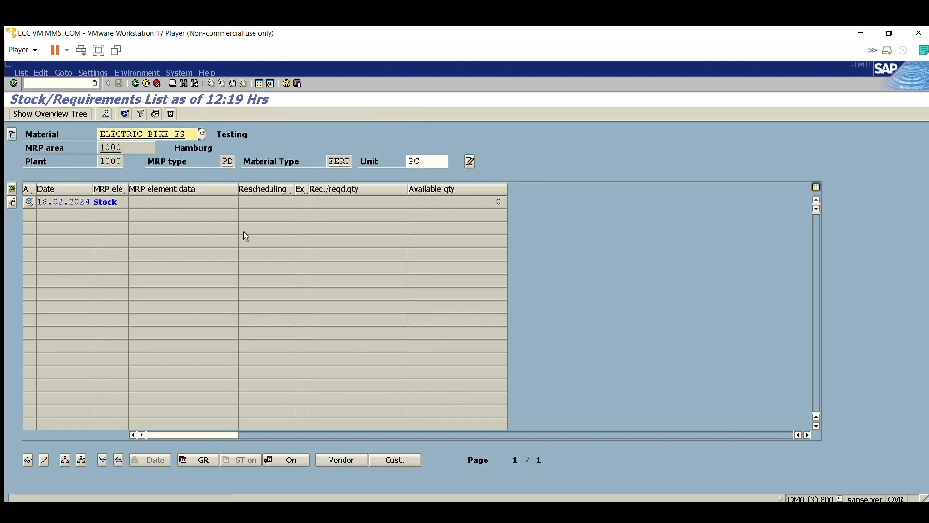
pyautogui.click(525, 193)
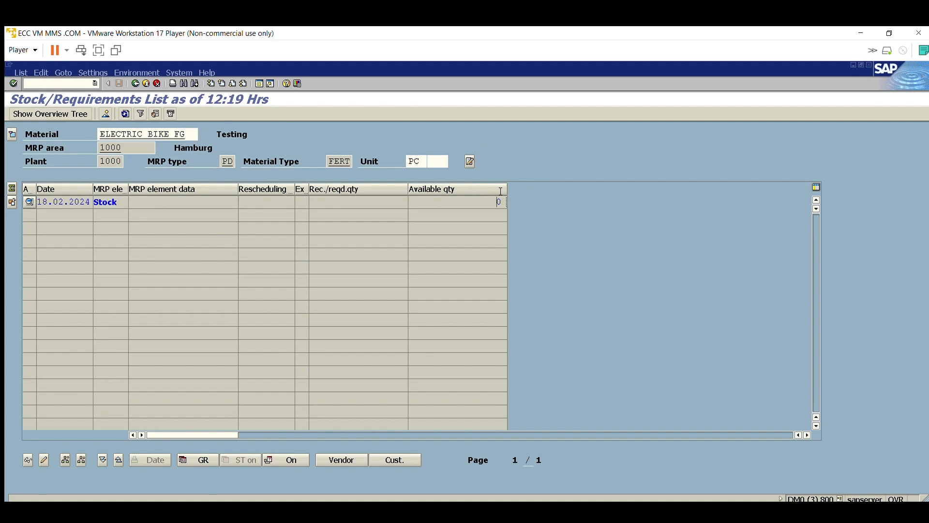
# Check the stock/requirements lists of ELECTRIC BIKE SFG and ELECTRIC BIKE RAW, and exit to SAP Easy Access.
pyautogui.moveTo(189, 134); pyautogui.dragTo(57, 134)
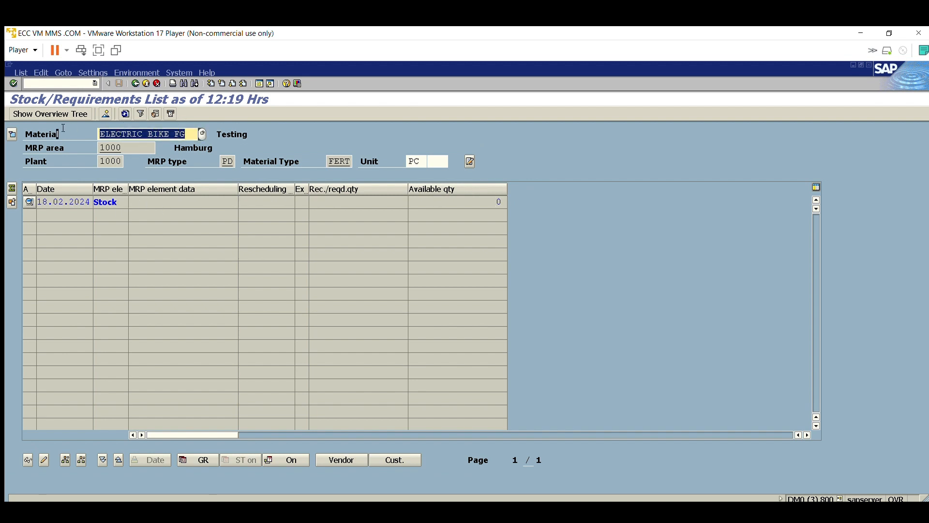
pyautogui.hotkey('ctrl', 'c')
pyautogui.write('s')
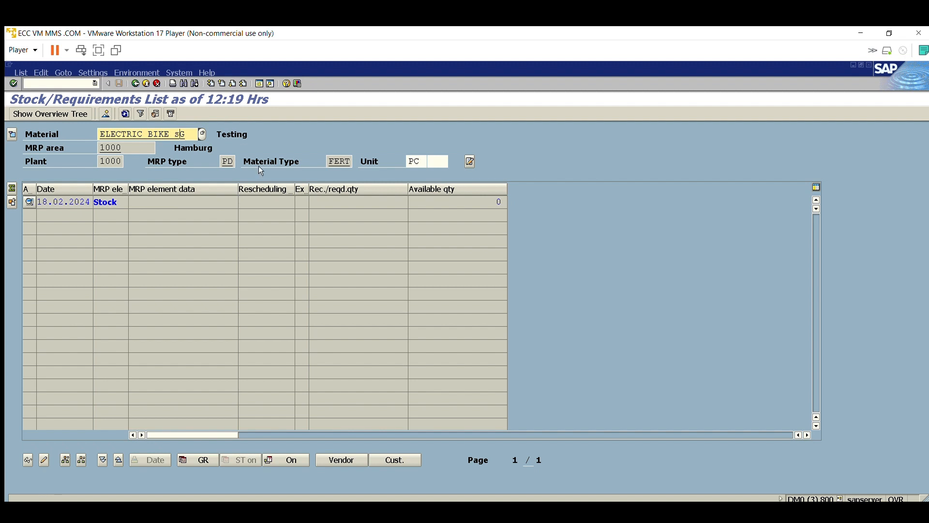
pyautogui.write('fg')
pyautogui.press('Return')
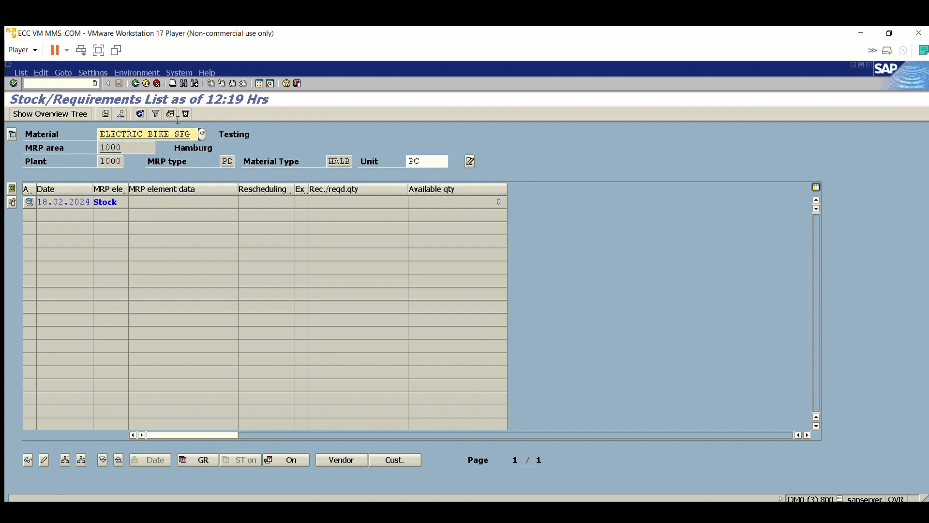
pyautogui.write('raw')
pyautogui.press('Return')
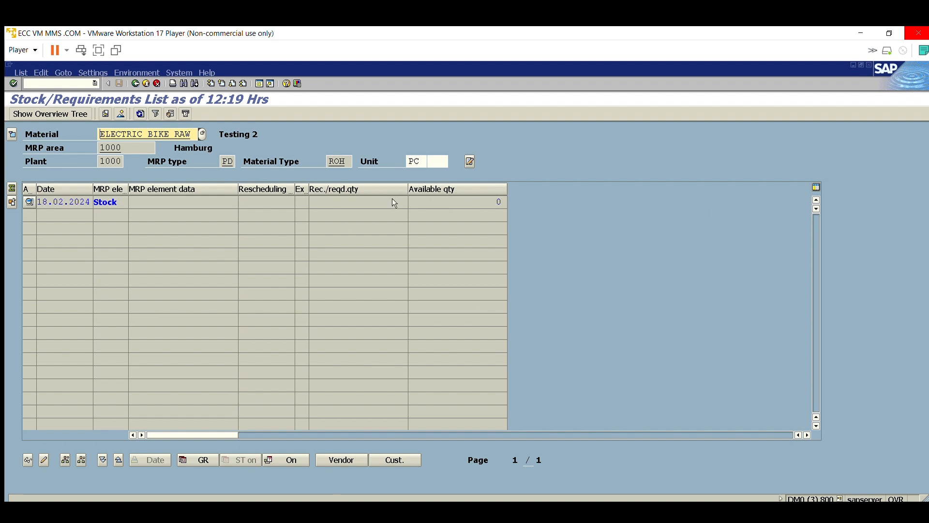
pyautogui.click(146, 82)
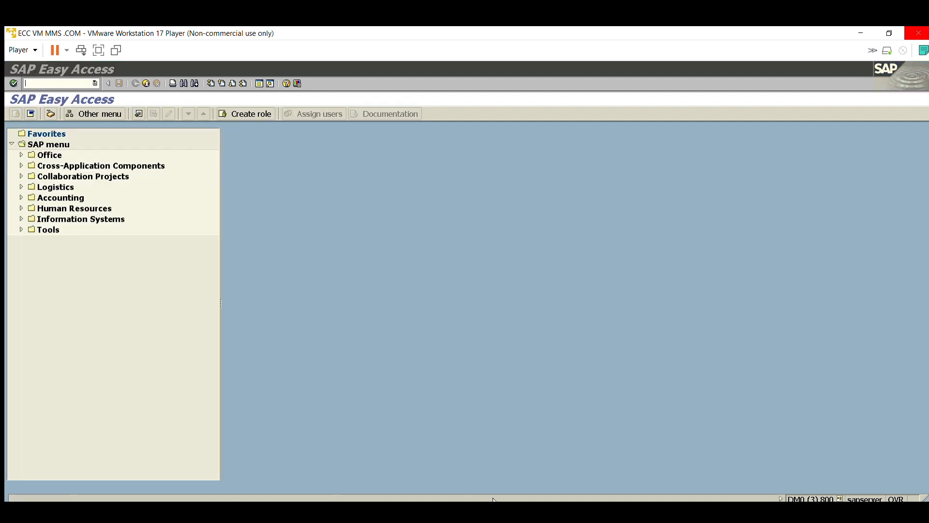
pyautogui.click(147, 83)
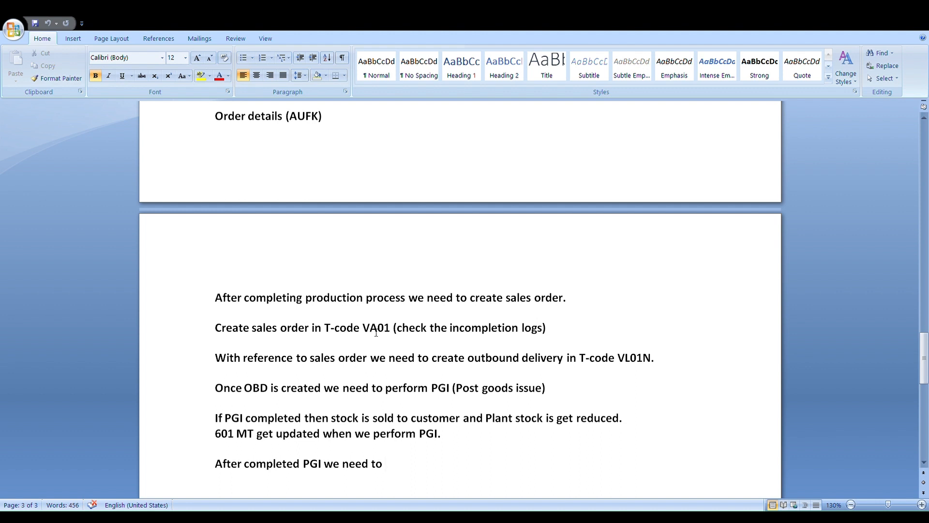
# Switch to the Word notes and review the VA01 sales order, incompletion log and VL01N outbound delivery lines.
pyautogui.moveTo(363, 333); pyautogui.dragTo(401, 343)
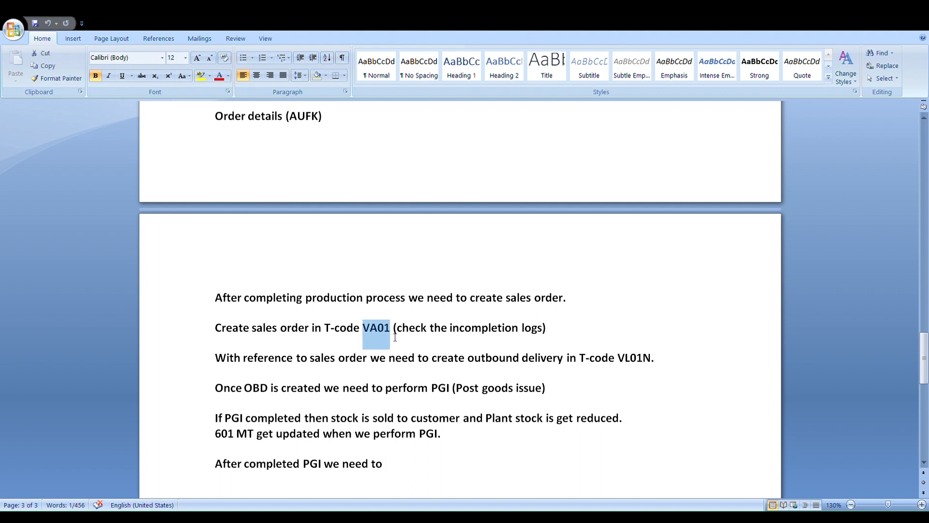
pyautogui.moveTo(397, 334); pyautogui.dragTo(515, 330)
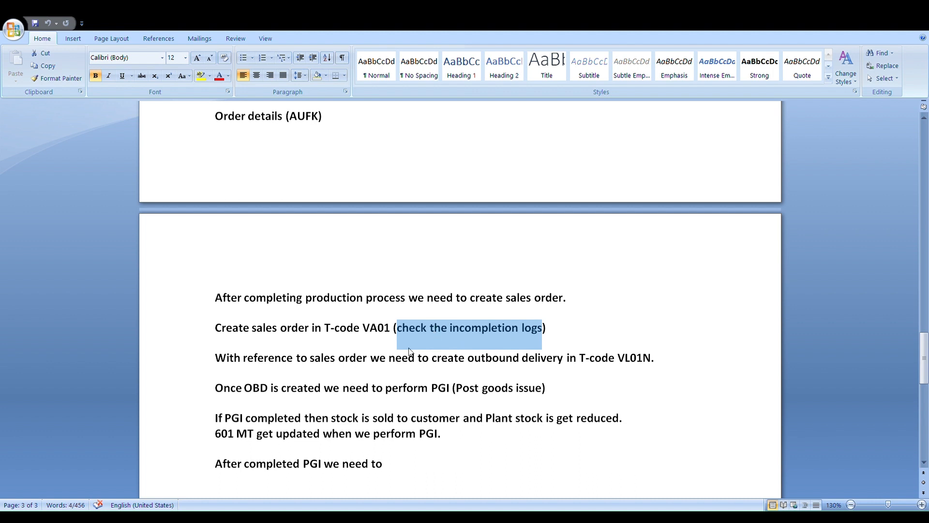
pyautogui.click(538, 333)
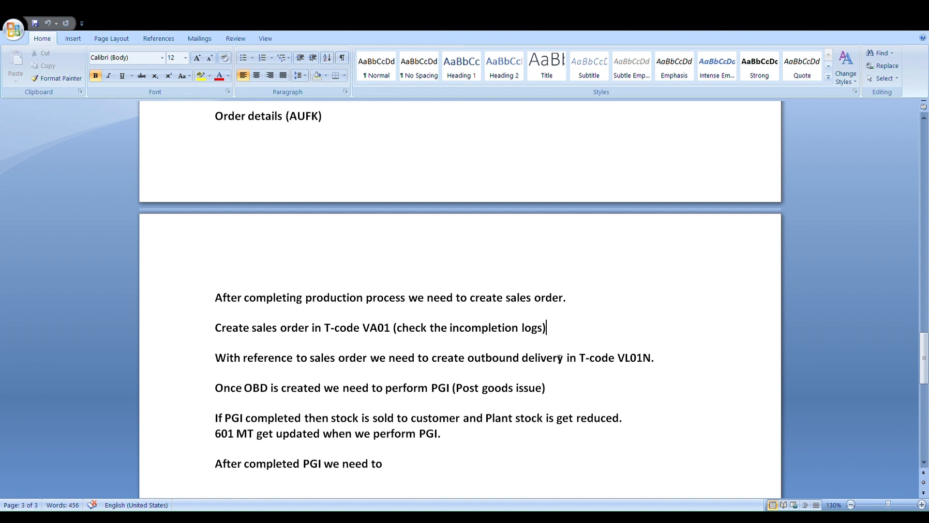
pyautogui.moveTo(586, 362); pyautogui.dragTo(650, 361)
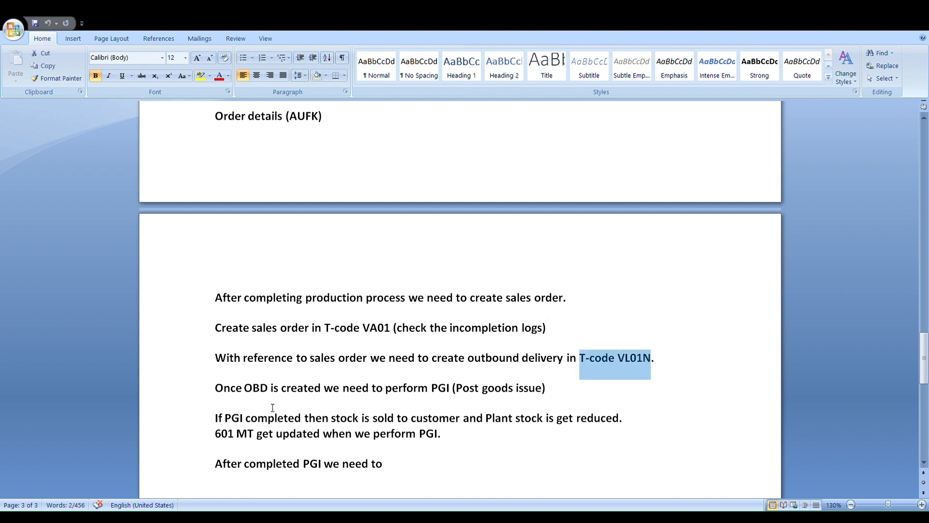
pyautogui.click(623, 360)
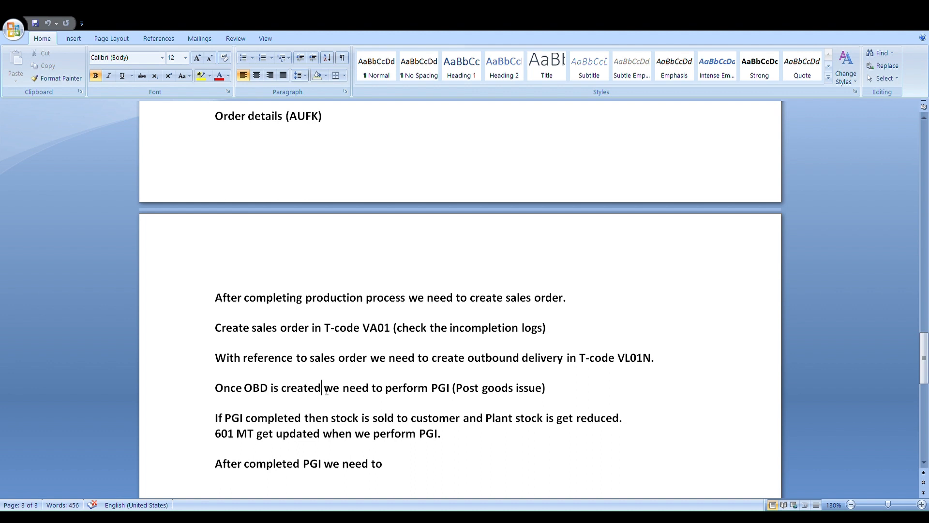
# Insert "update picking quantity &" before "perform PGI (Post goods issue)" in the OBD line.
pyautogui.click(385, 392)
pyautogui.write('u ')
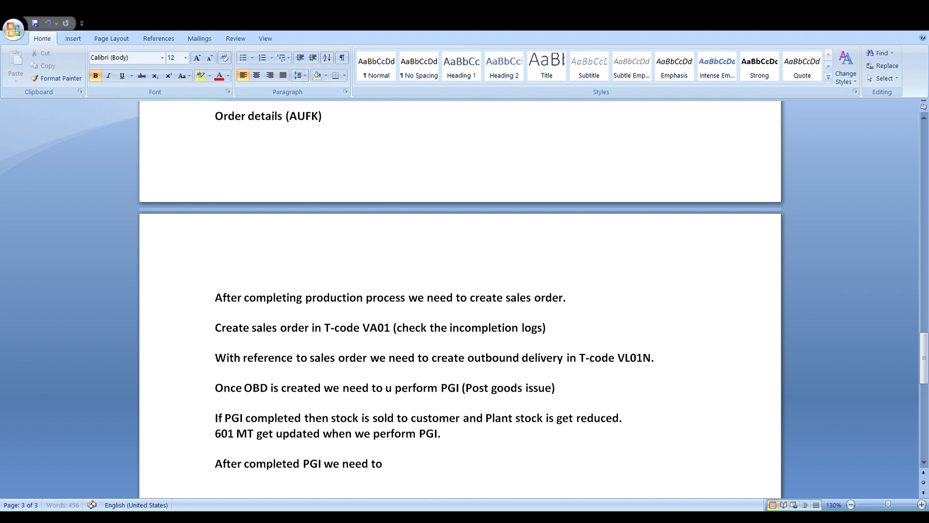
pyautogui.write('pdate p')
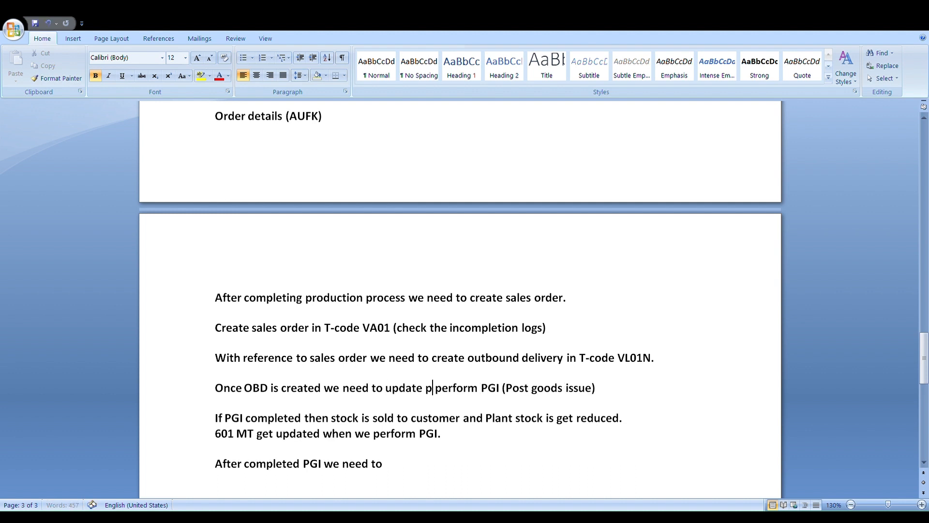
pyautogui.write('icking ')
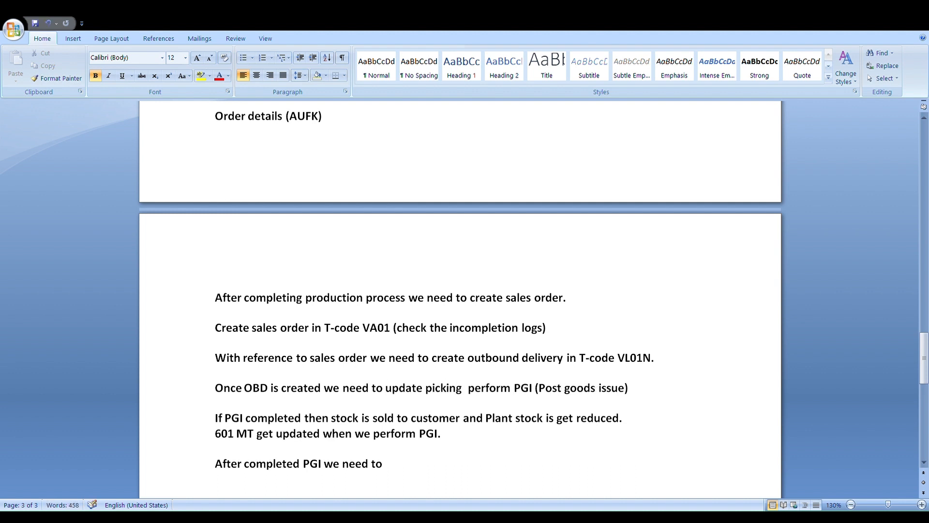
pyautogui.write('auan')
pyautogui.press('BackSpace')
pyautogui.press('BackSpace')
pyautogui.press('BackSpace')
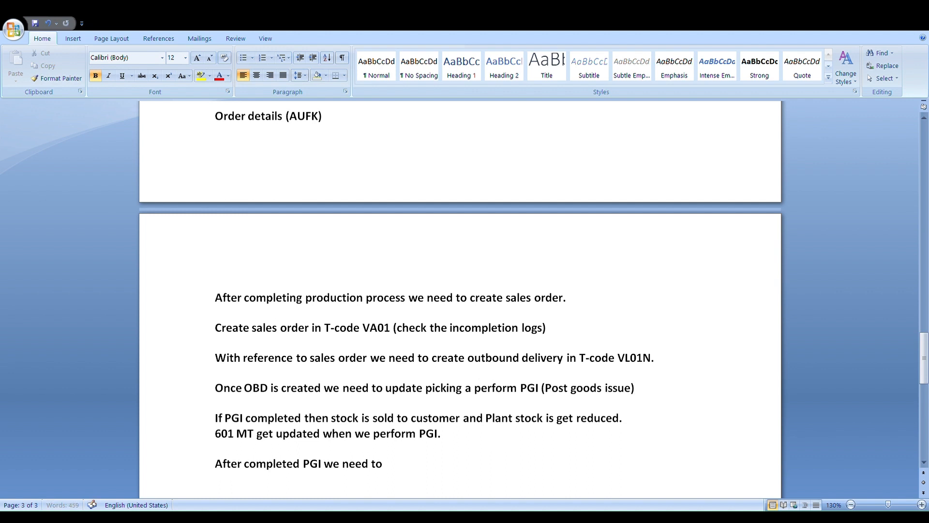
pyautogui.press('BackSpace')
pyautogui.write('quant')
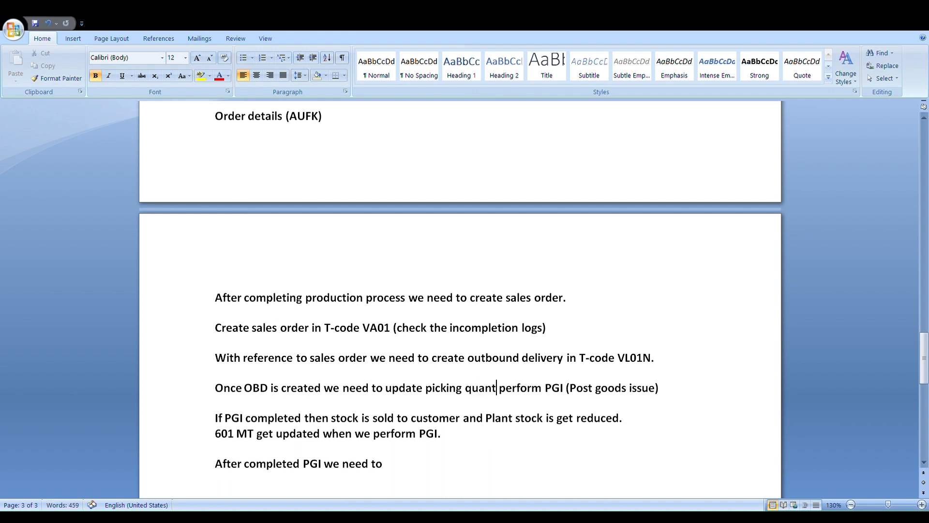
pyautogui.write('ity')
pyautogui.press('BackSpace')
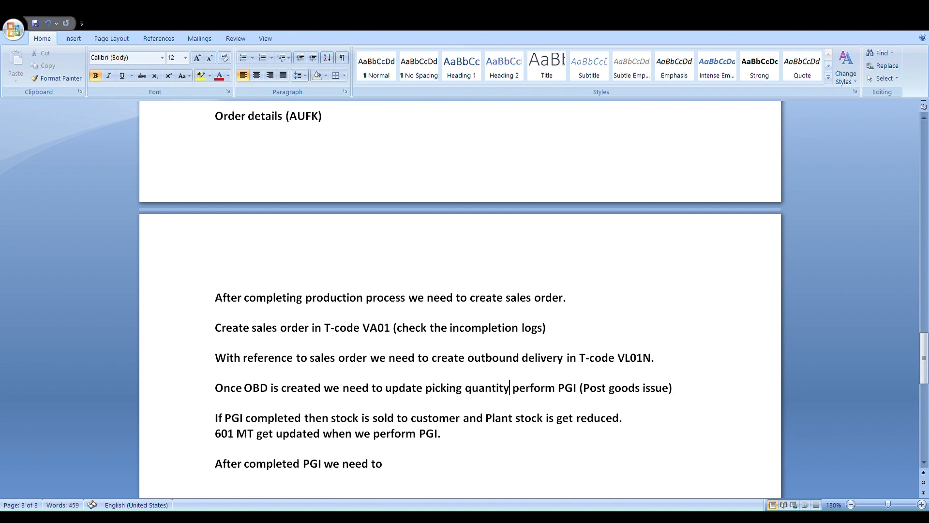
pyautogui.write('&')
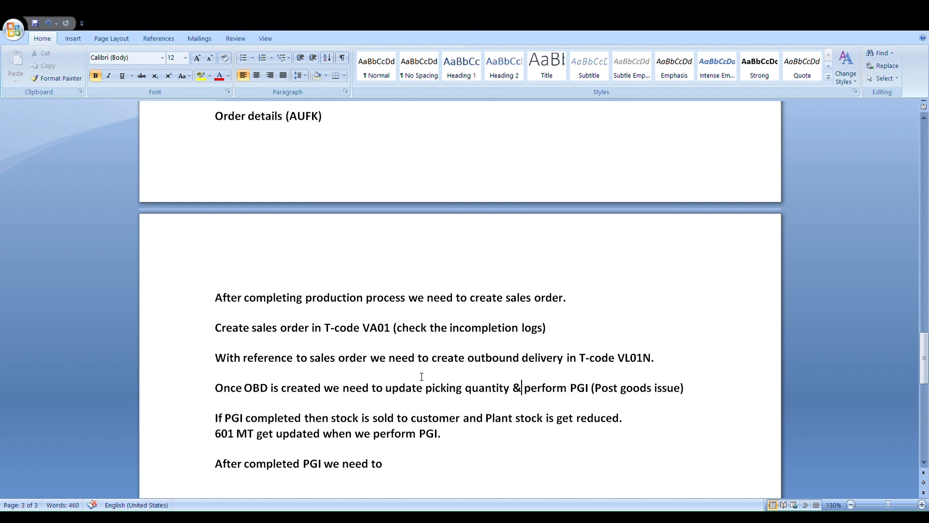
# Add the line "We can check the material document list in T-code MB51." below the 601 MT line.
pyautogui.scroll(-2, 422, 376)
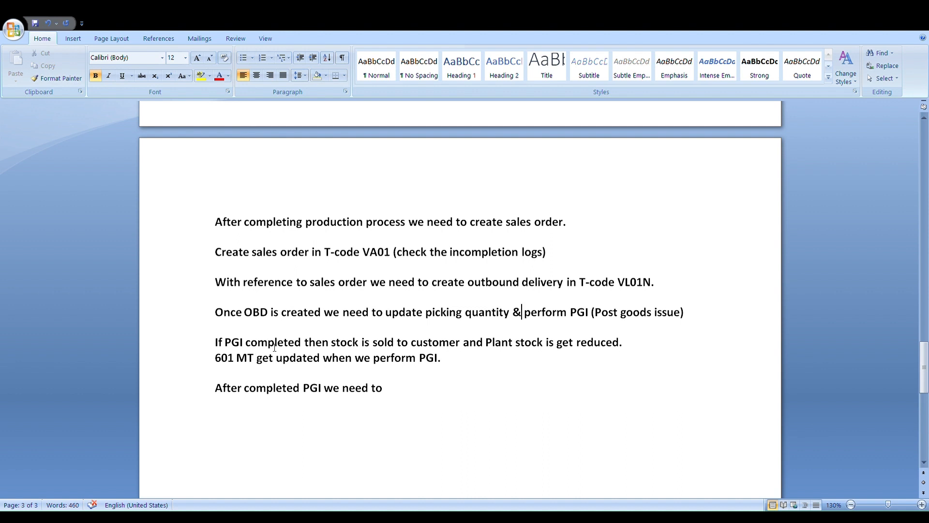
pyautogui.moveTo(216, 368); pyautogui.dragTo(257, 369)
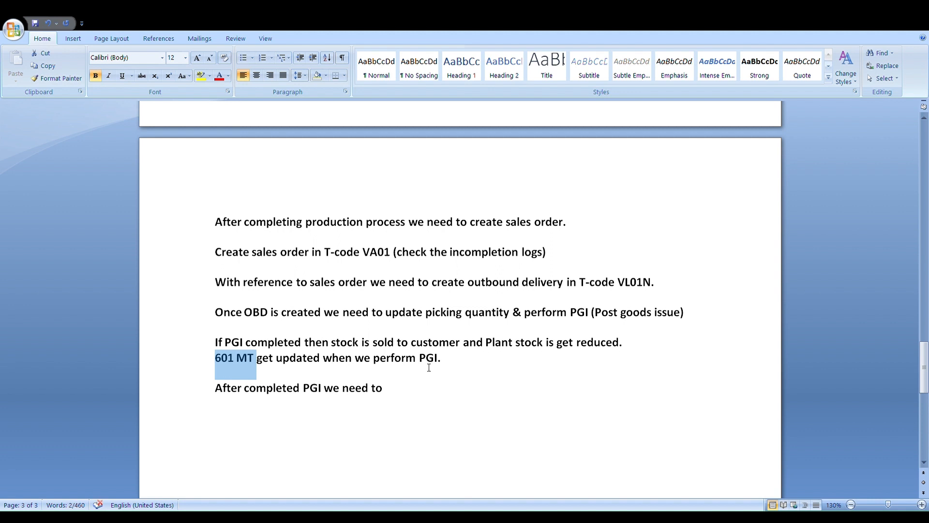
pyautogui.click(465, 366)
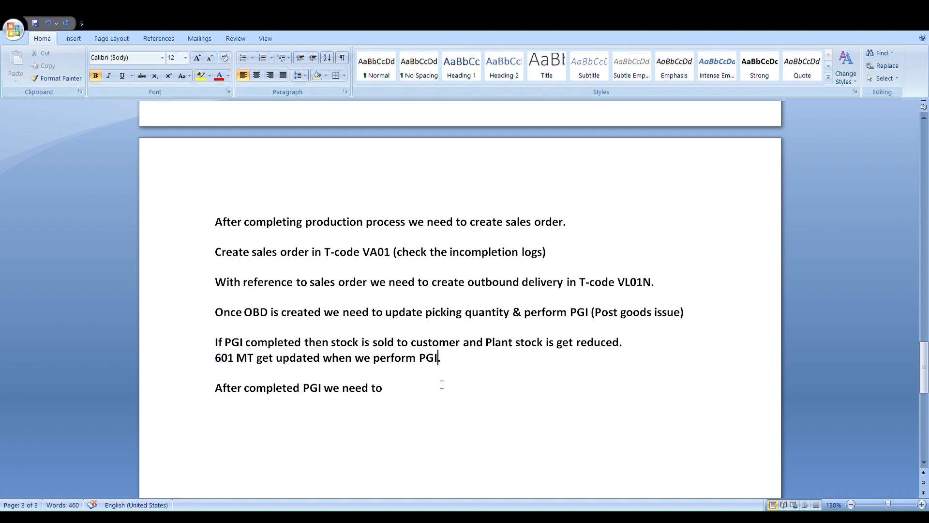
pyautogui.click(414, 390)
pyautogui.press('Right')
pyautogui.press('Right')
pyautogui.press('Right')
pyautogui.press('Right')
pyautogui.press('Right')
pyautogui.press('Right')
pyautogui.press('Right')
pyautogui.press('Right')
pyautogui.press('Return')
pyautogui.press('Return')
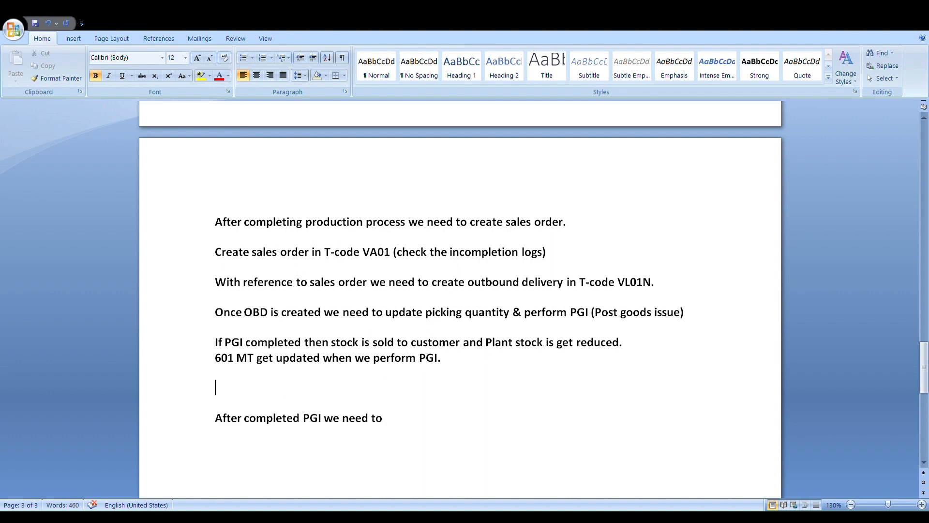
pyautogui.write('We can ch')
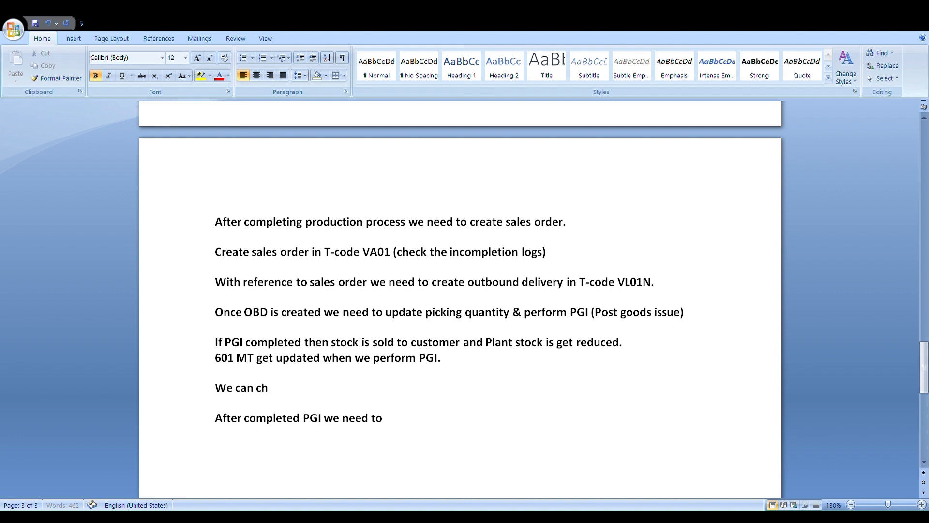
pyautogui.write('eck the material document l')
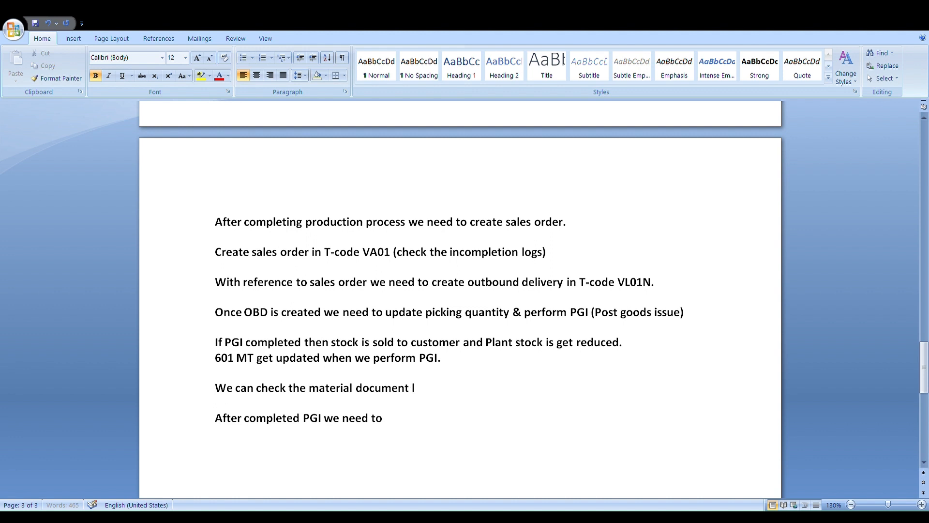
pyautogui.write('ist in T-code MD51')
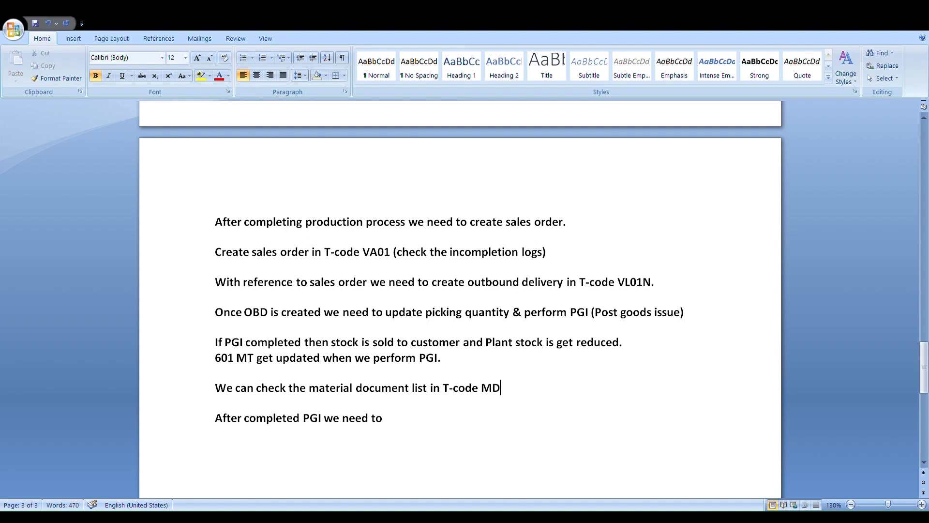
pyautogui.press('BackSpace')
pyautogui.press('BackSpace')
pyautogui.press('BackSpace')
pyautogui.write('B51.')
# Complete the "After completed PGI we need to" line with "create invoice billing document in T-code VF01.".
pyautogui.scroll(-1, 339, 430)
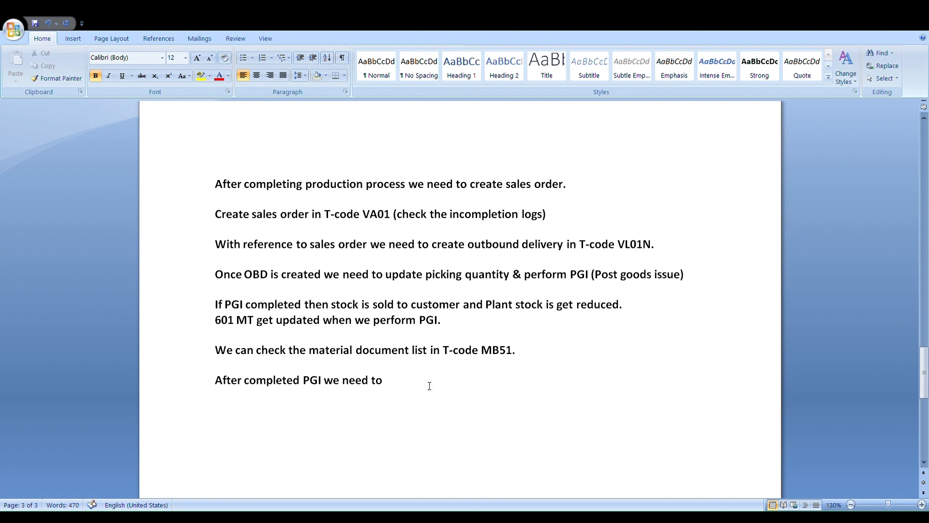
pyautogui.write('create invoice bil')
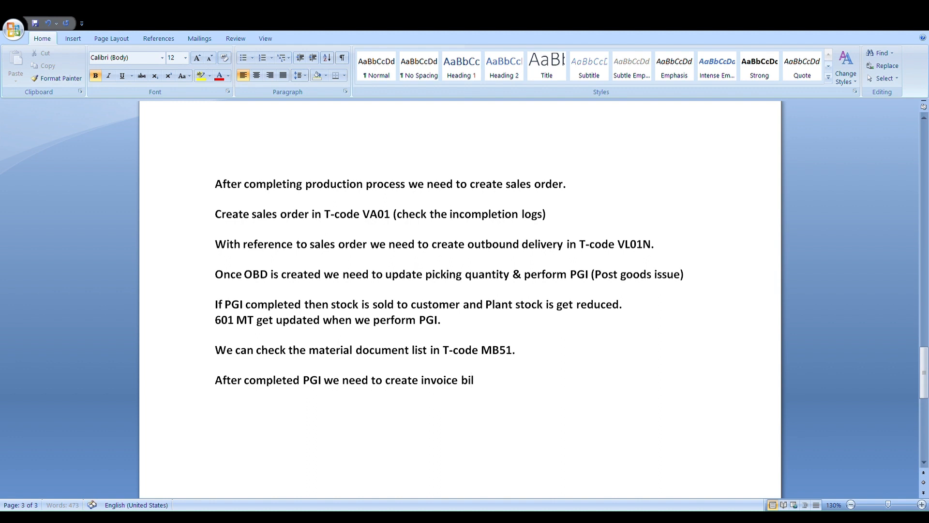
pyautogui.write('ling document in T-')
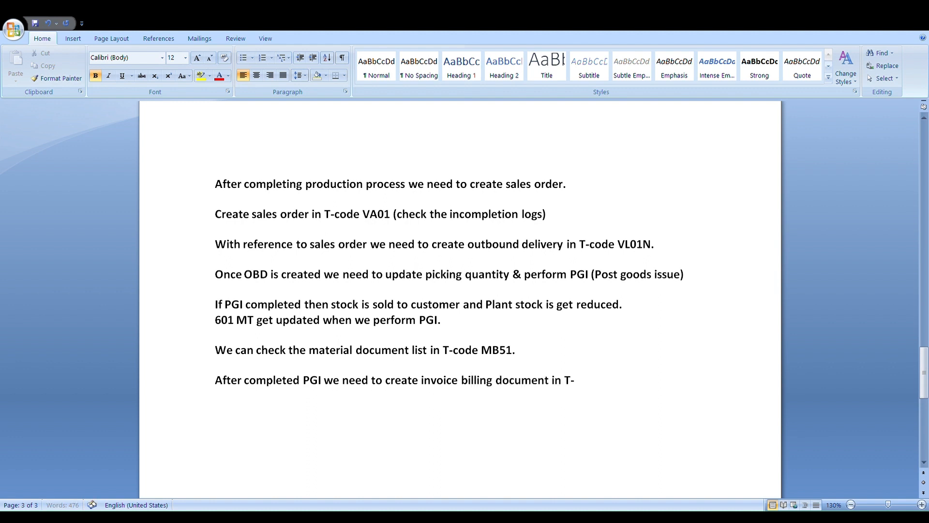
pyautogui.write('code VF01.')
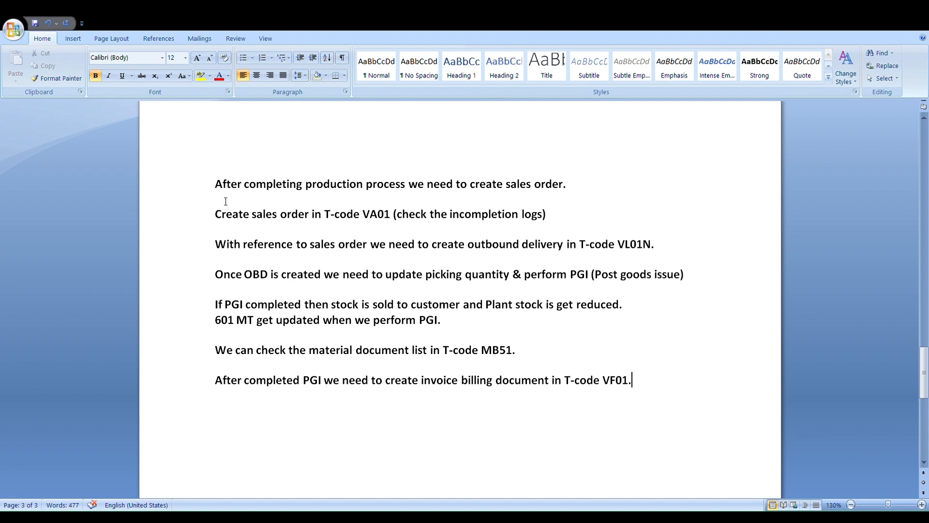
# Format the lines from "Create sales order in T-code VA01" through the VF01 billing line as a bulleted list.
pyautogui.moveTo(221, 186); pyautogui.dragTo(440, 320)
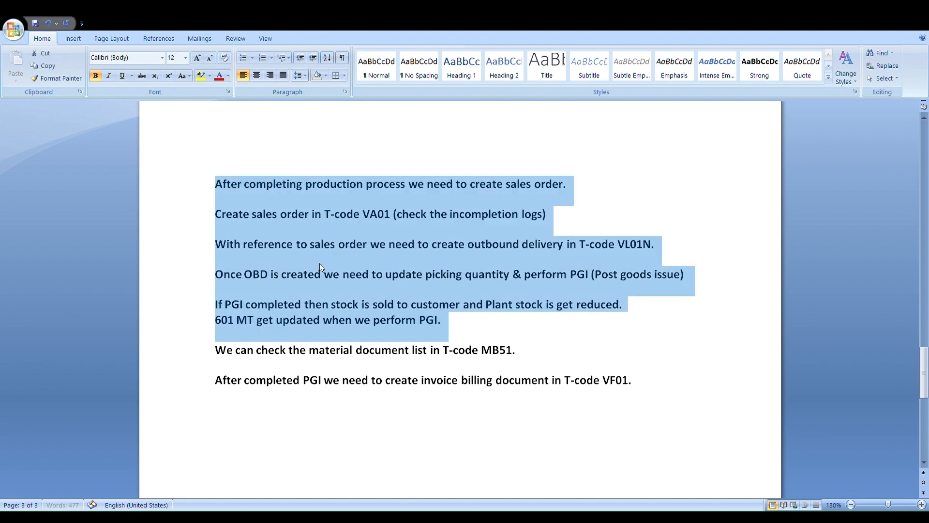
pyautogui.click(307, 244)
pyautogui.moveTo(213, 212); pyautogui.dragTo(639, 392)
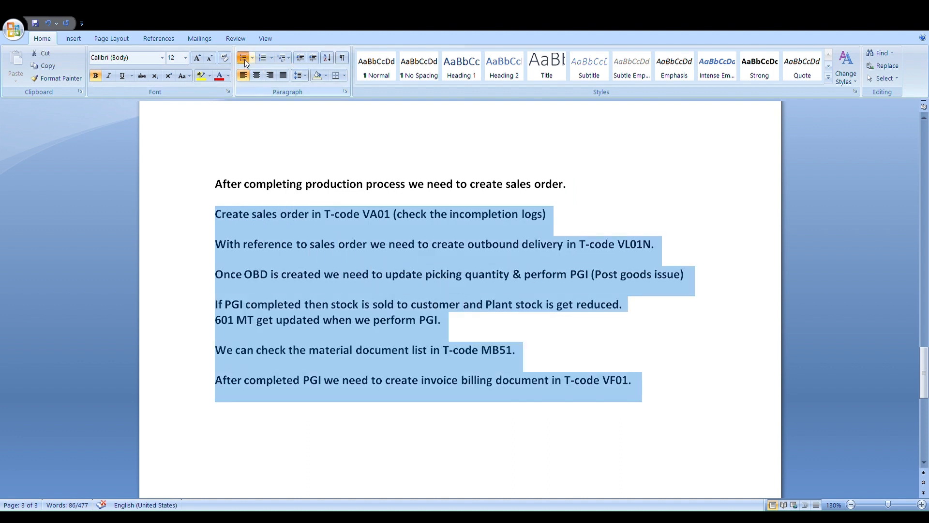
pyautogui.click(243, 58)
pyautogui.click(346, 214)
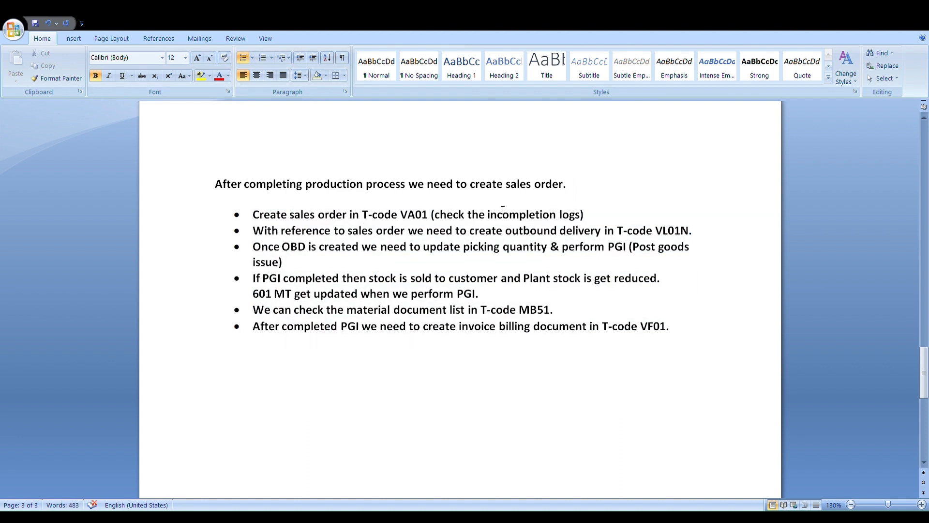
# Add the heading "Sale order/ OBD related steps:" between the introductory sales order sentence and the bulleted list.
pyautogui.click(580, 190)
pyautogui.press('Return')
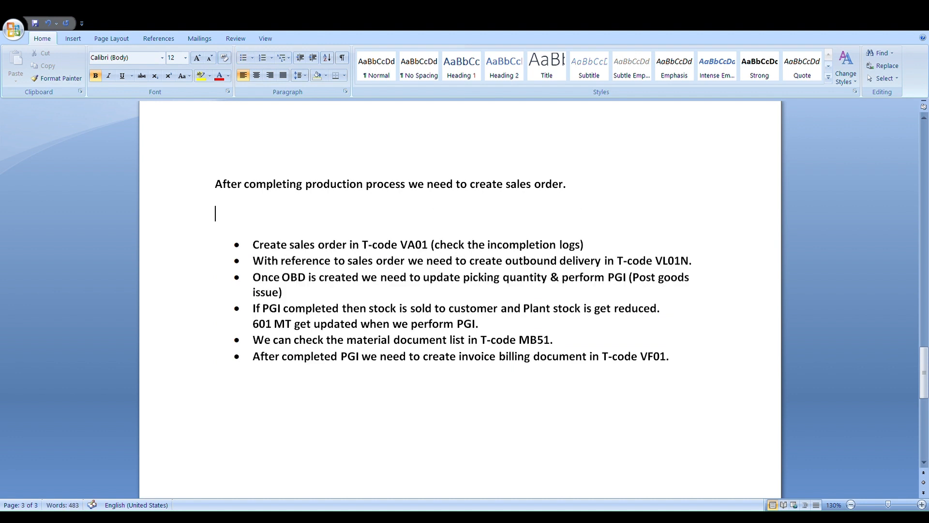
pyautogui.write('Sale order/')
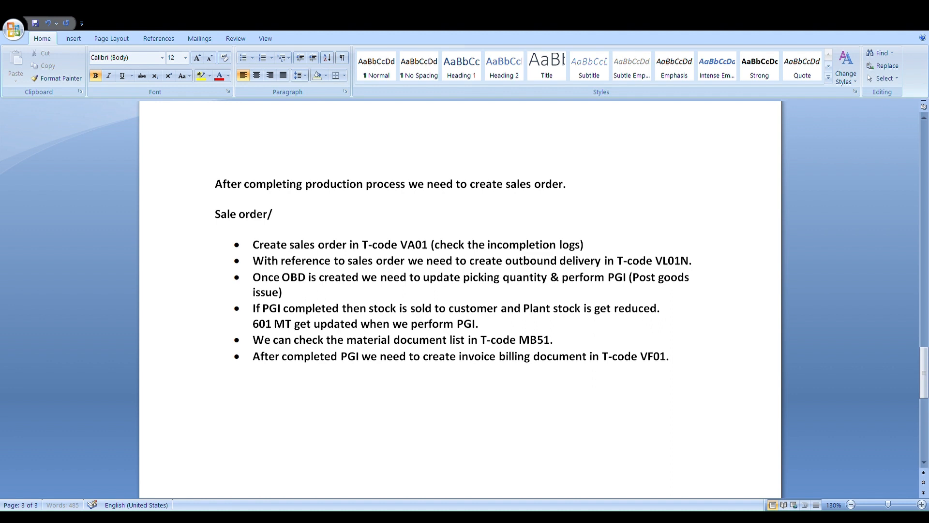
pyautogui.write(' OBD related ')
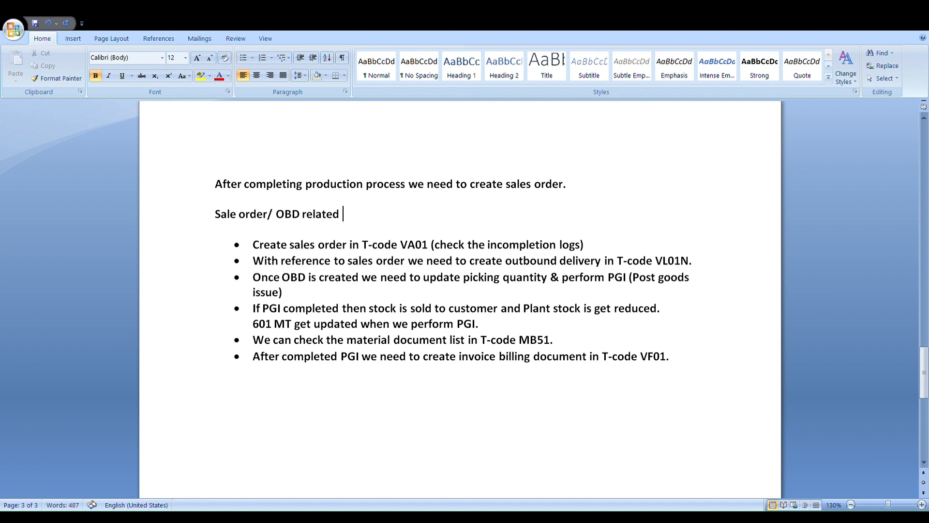
pyautogui.write('steps:')
# Remove the bold formatting from all bulleted sales order and OBD steps.
pyautogui.moveTo(276, 232); pyautogui.dragTo(689, 356)
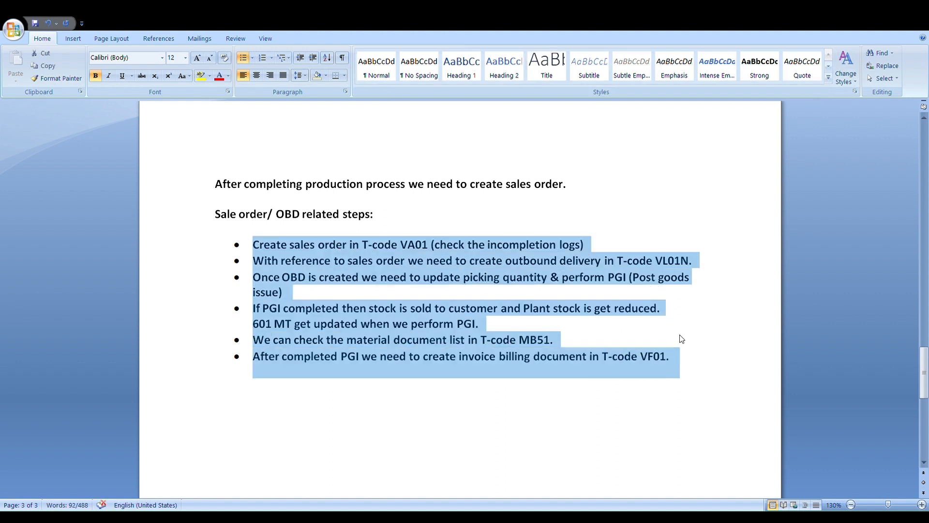
pyautogui.hotkey('ctrl', 'b')
pyautogui.click(586, 356)
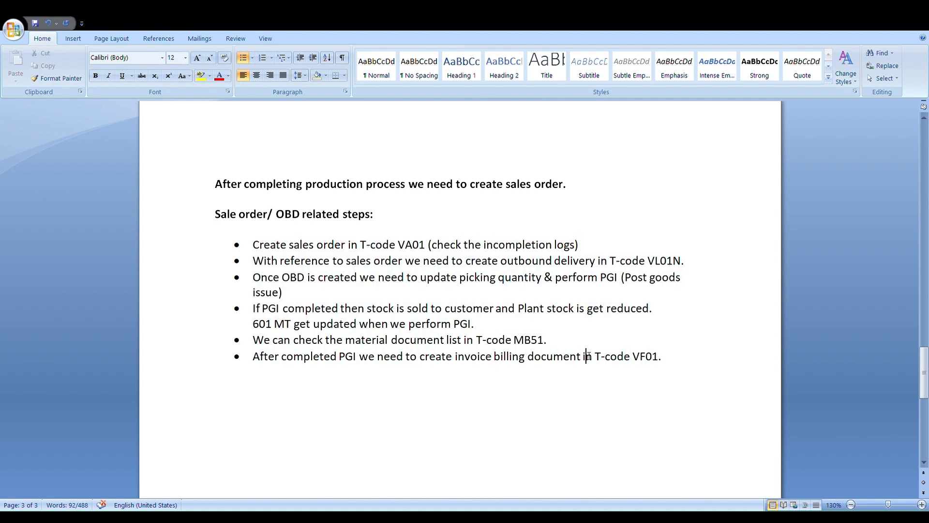
pyautogui.click(686, 369)
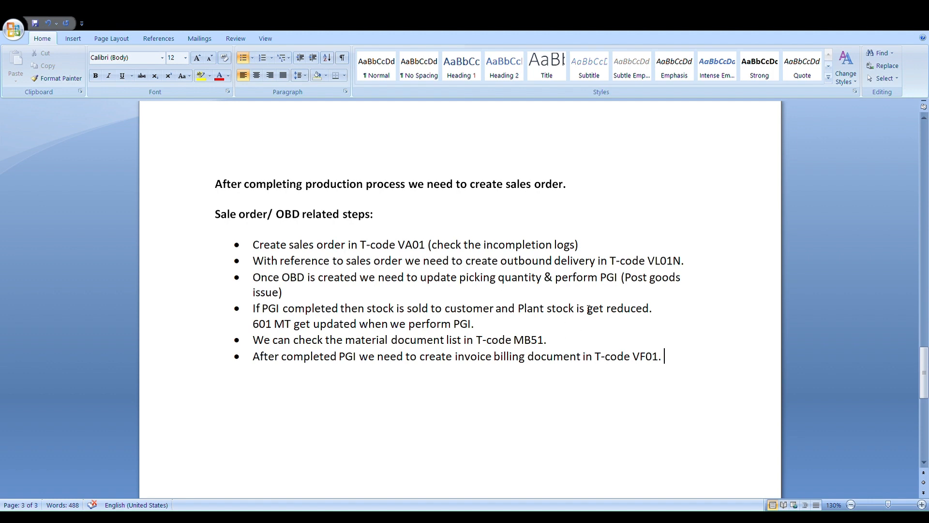
# Review the process document from the SAP introduction and manufacturing types through the master data and planning execution T-codes.
pyautogui.scroll(2, 520, 287)
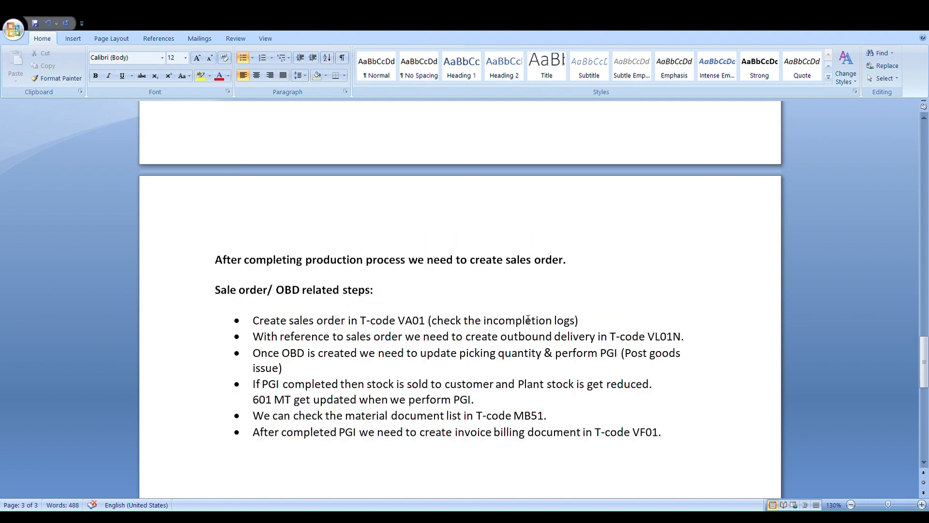
pyautogui.scroll(9, 528, 319)
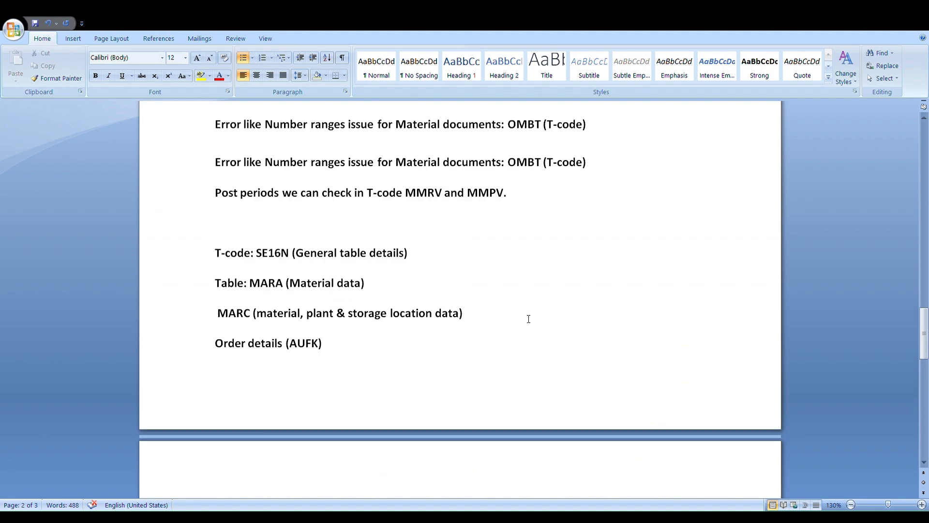
pyautogui.scroll(12, 528, 319)
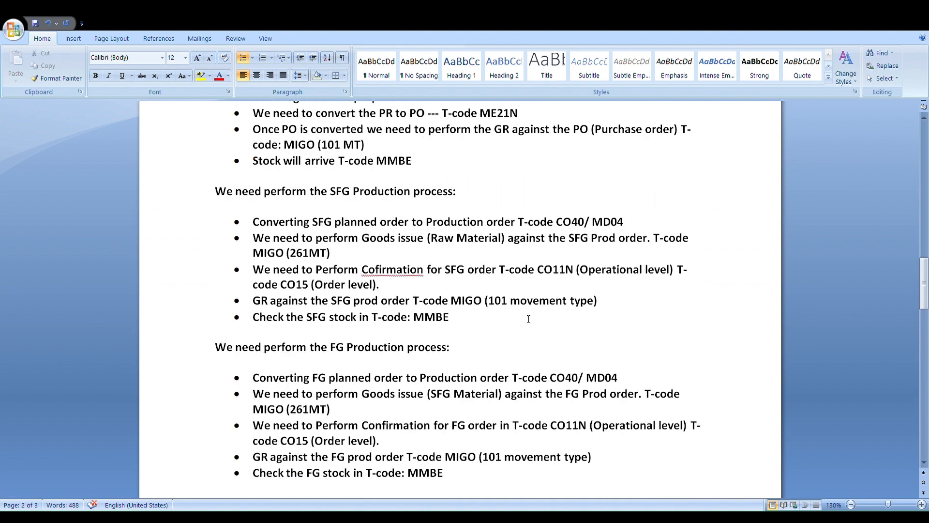
pyautogui.scroll(9, 528, 319)
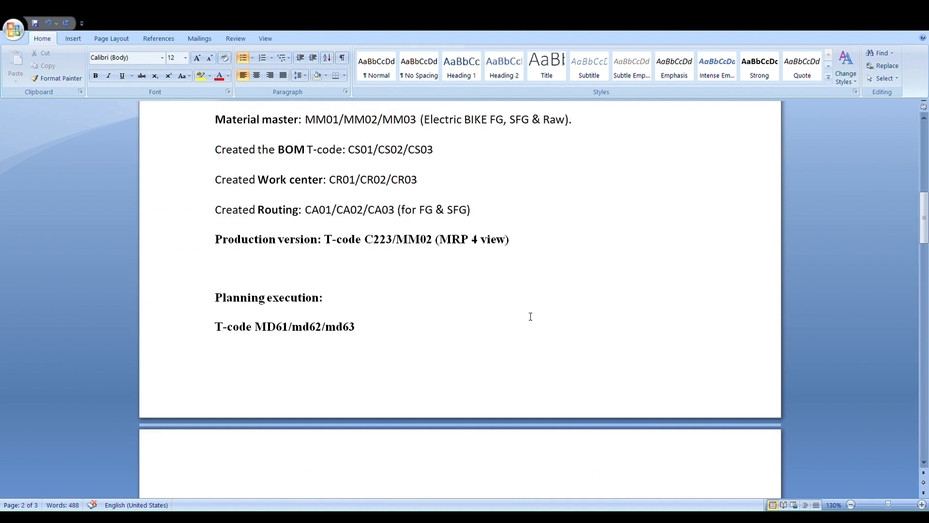
pyautogui.scroll(12, 530, 317)
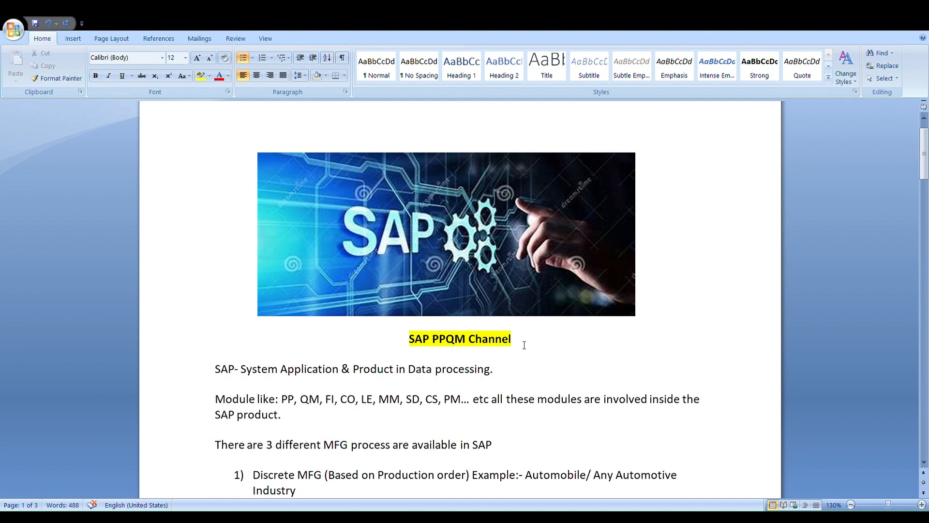
pyautogui.scroll(-3, 524, 345)
pyautogui.scroll(-5, 524, 345)
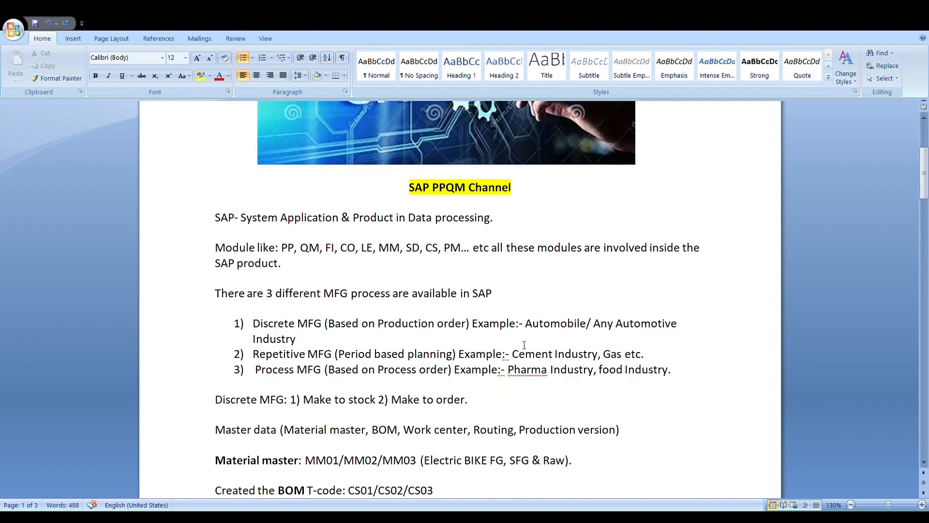
pyautogui.scroll(-2, 525, 345)
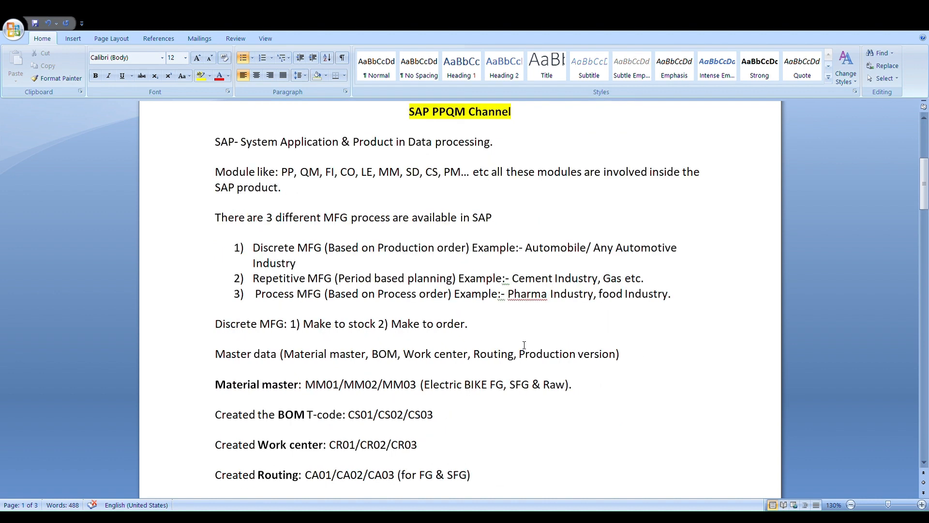
pyautogui.scroll(-5, 524, 345)
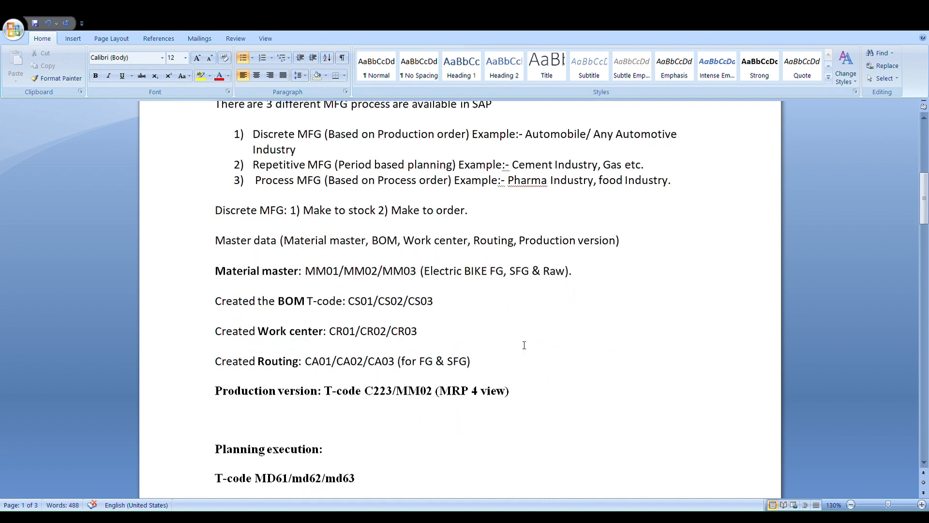
pyautogui.scroll(-2, 525, 345)
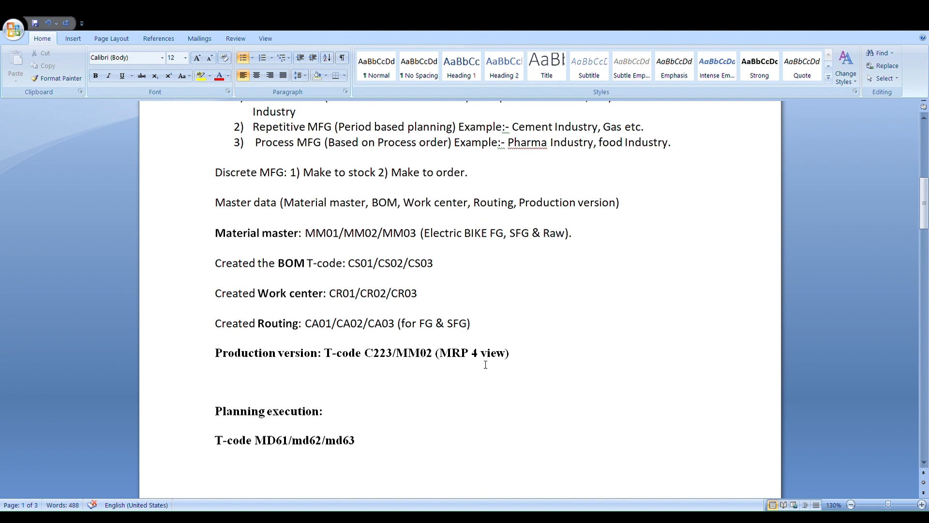
# Correct the misspelled "Cofirmation" to "Confirmation" in the CO11N bullet of the SFG production process.
pyautogui.scroll(-15, 498, 369)
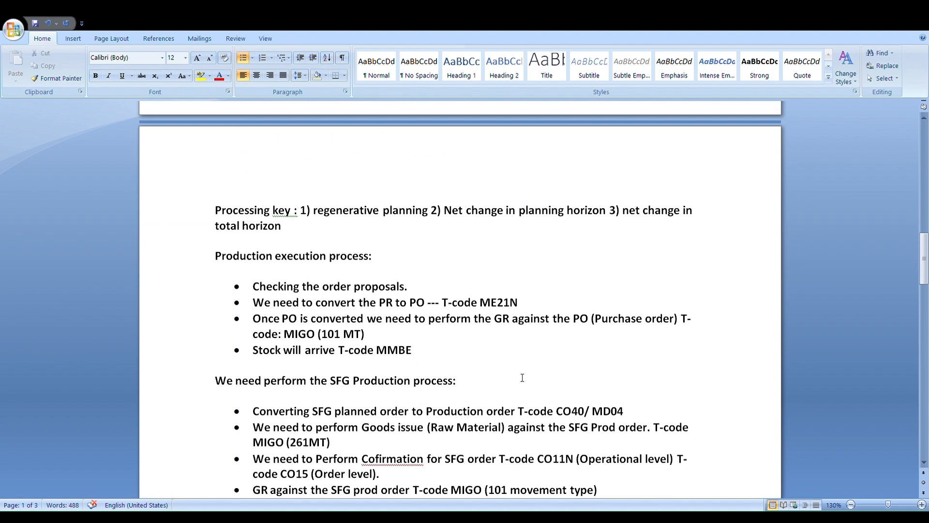
pyautogui.scroll(-2, 522, 378)
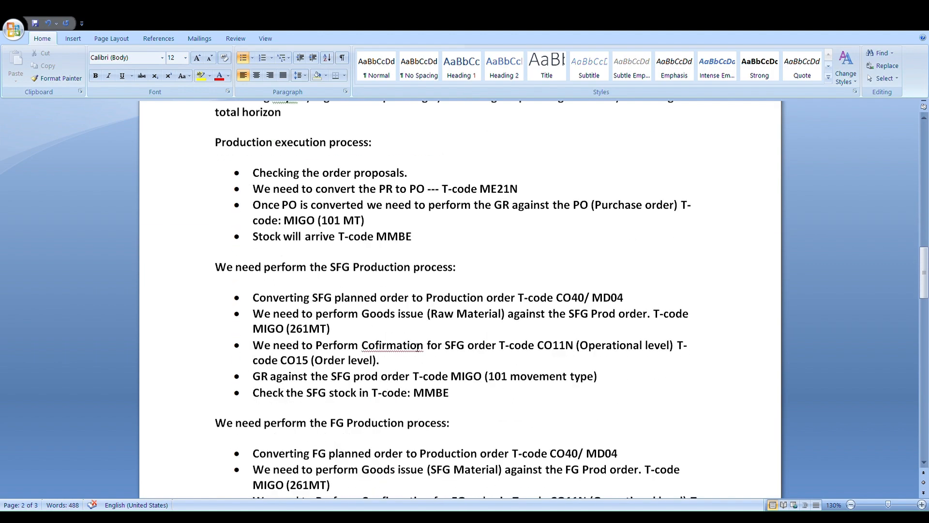
pyautogui.click(469, 200)
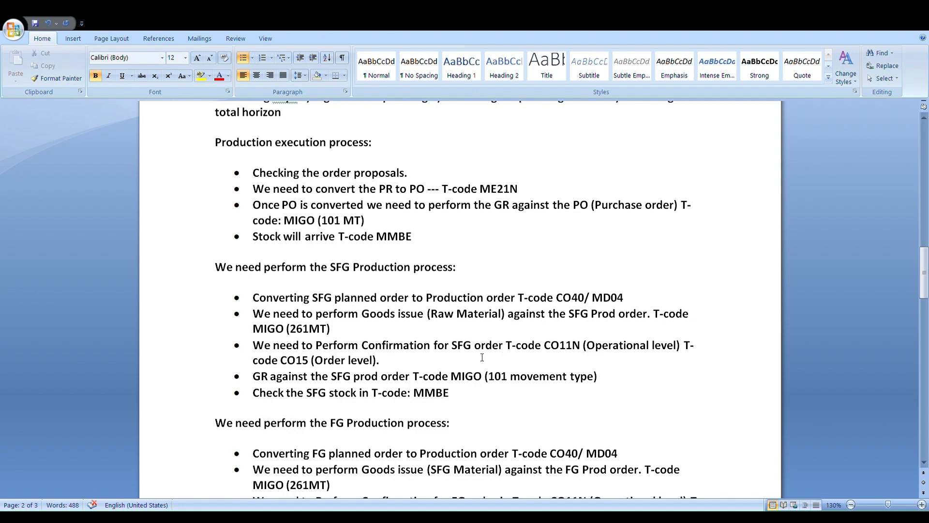
# Review the FG production, table detail and sales order/OBD steps, then return to the master data section.
pyautogui.scroll(-2, 398, 372)
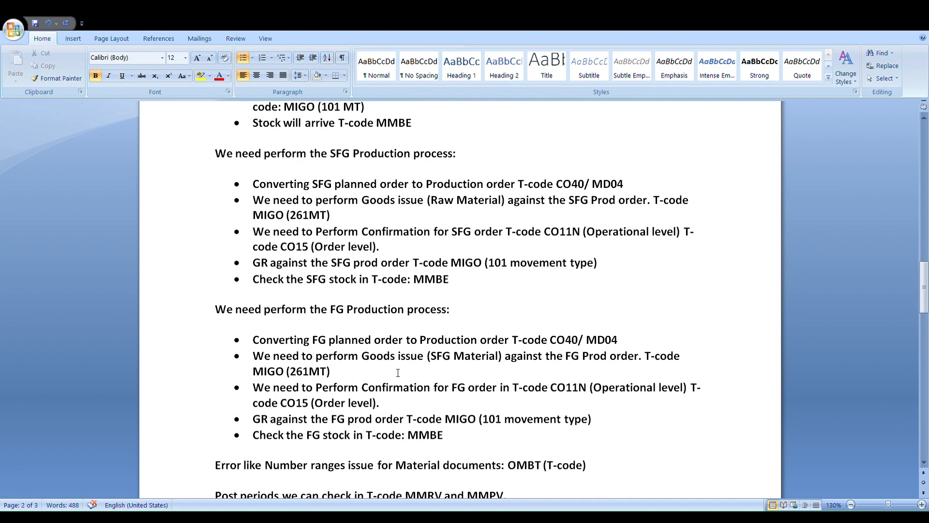
pyautogui.scroll(-8, 398, 372)
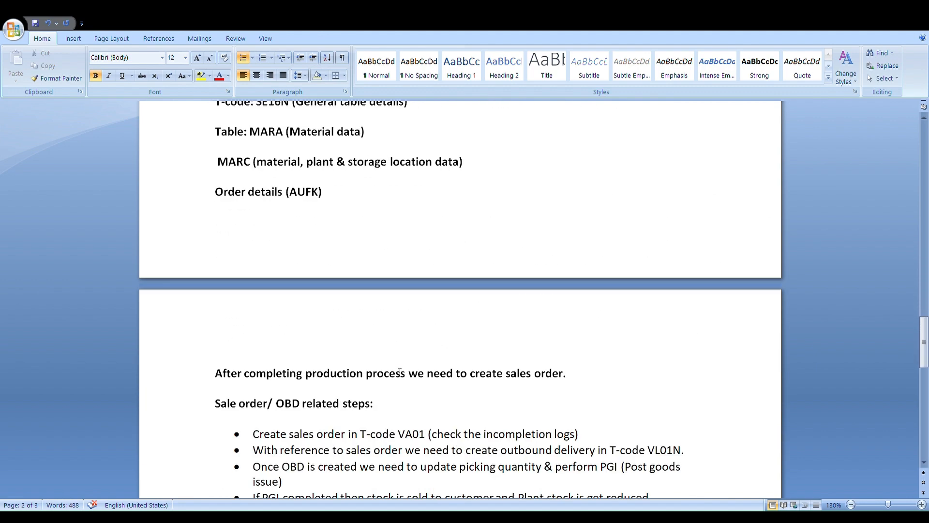
pyautogui.scroll(-2, 400, 372)
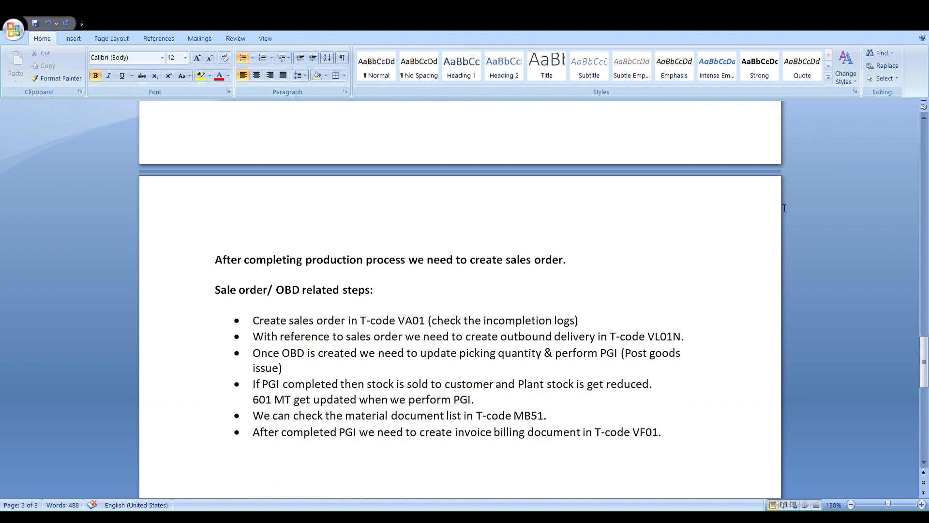
pyautogui.scroll(15, 724, 267)
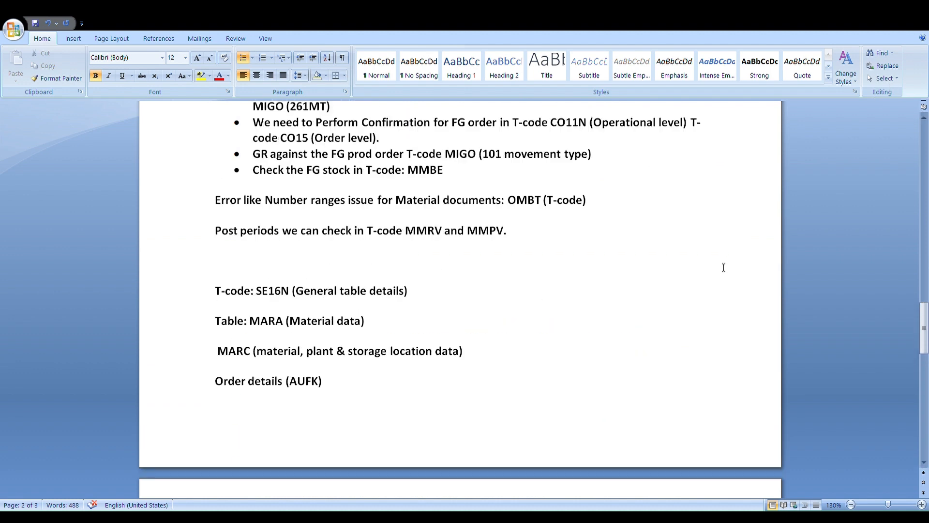
pyautogui.scroll(11, 723, 267)
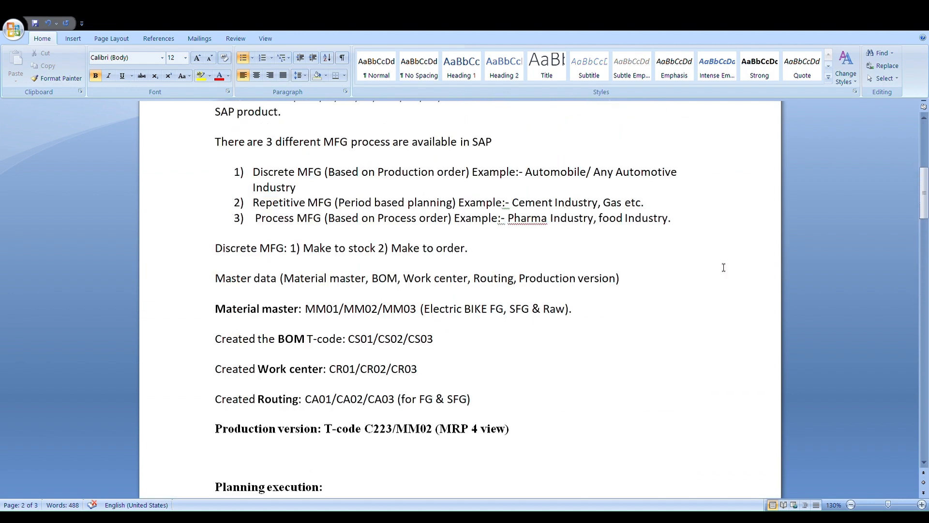